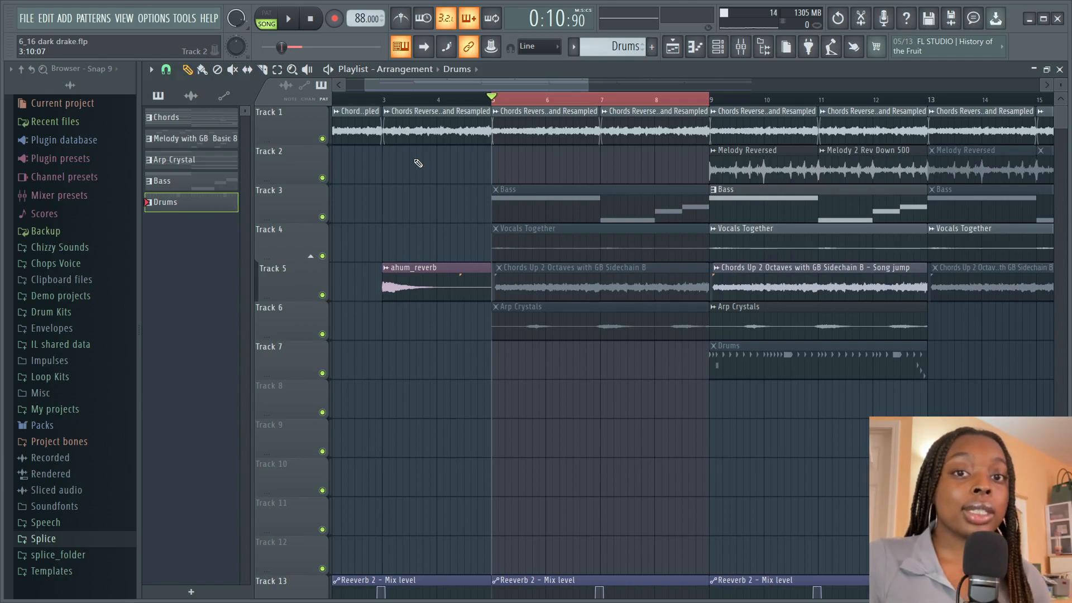
Step: Play the arrangement's selected section from bar 5 to bar 9 and stop playback
key(space)
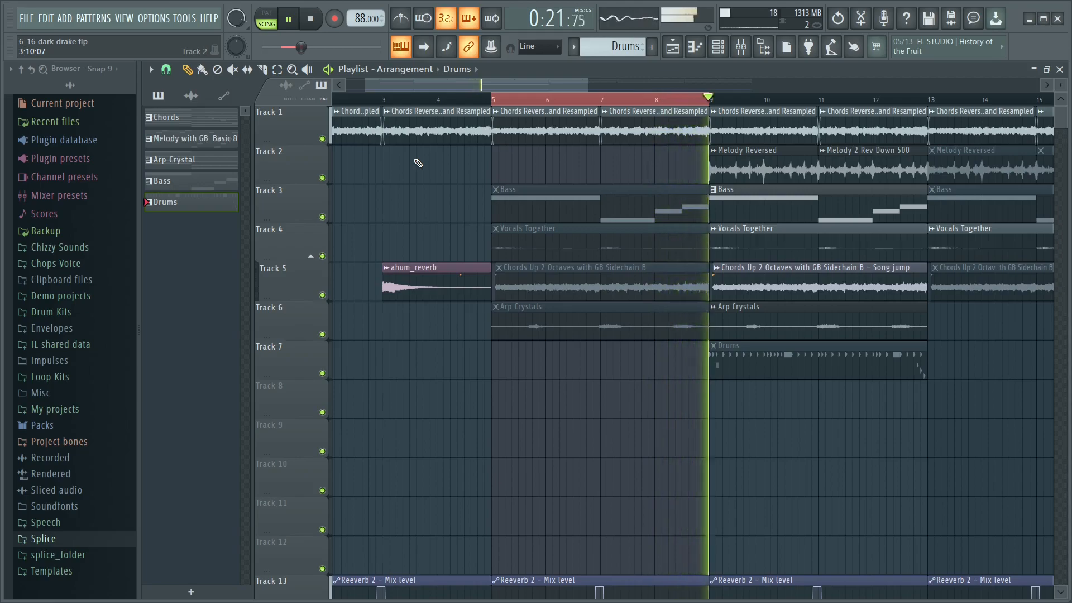
key(space)
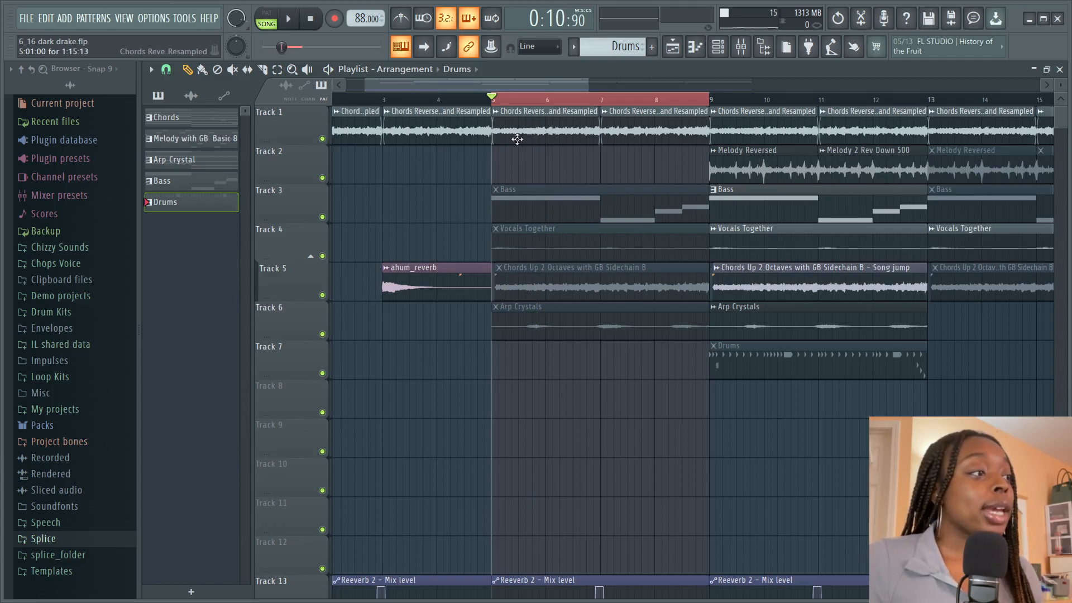
Step: Show the Chords pattern in the channel rack, mute Analog Lab V #2 to #4, and open the Analog Lab V plugin
click(163, 118)
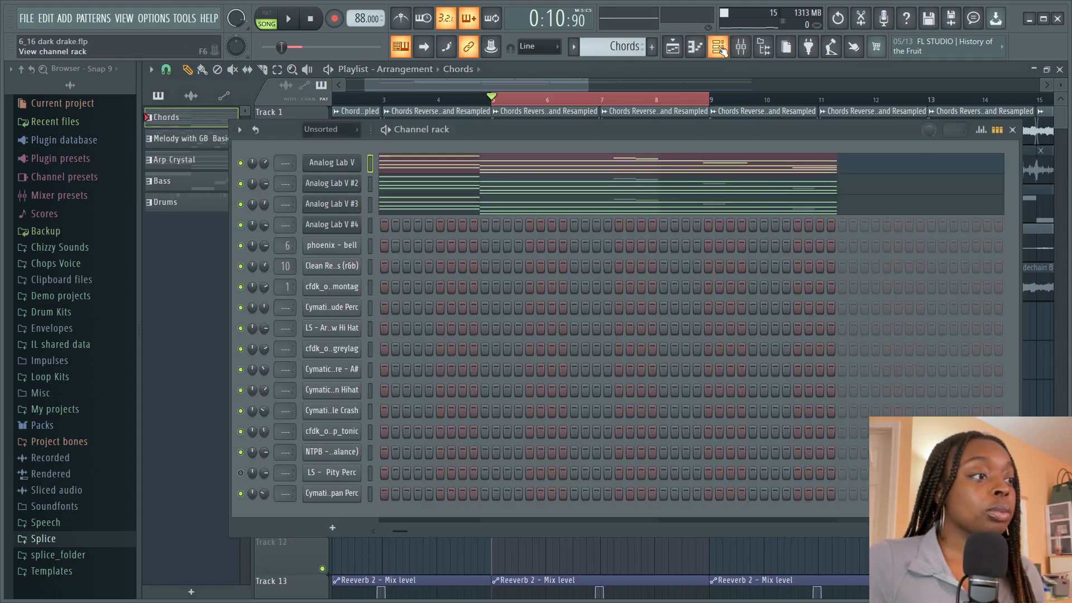
click(718, 46)
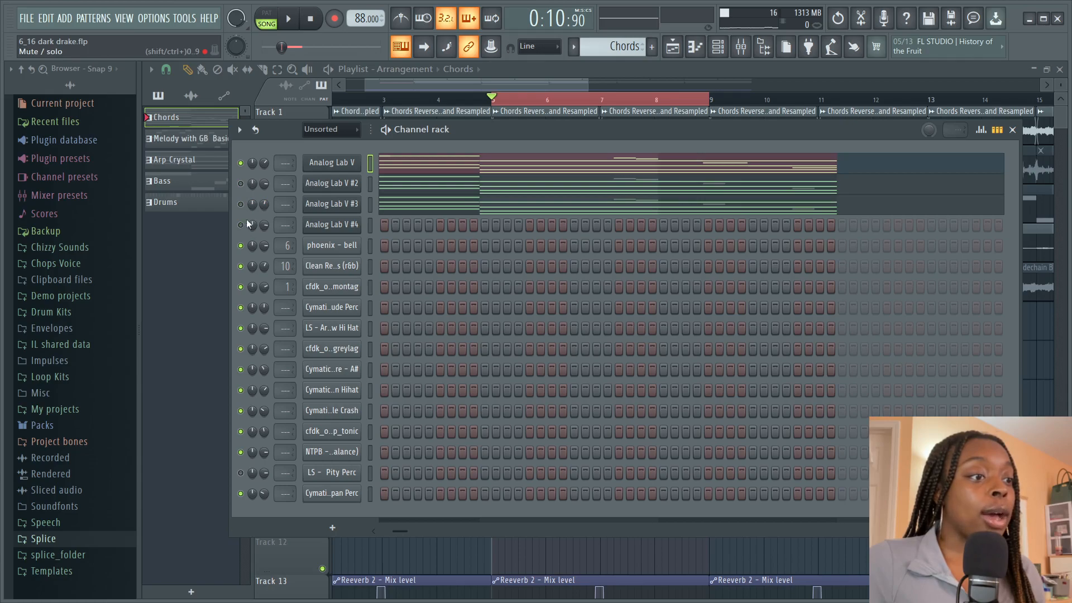
click(344, 170)
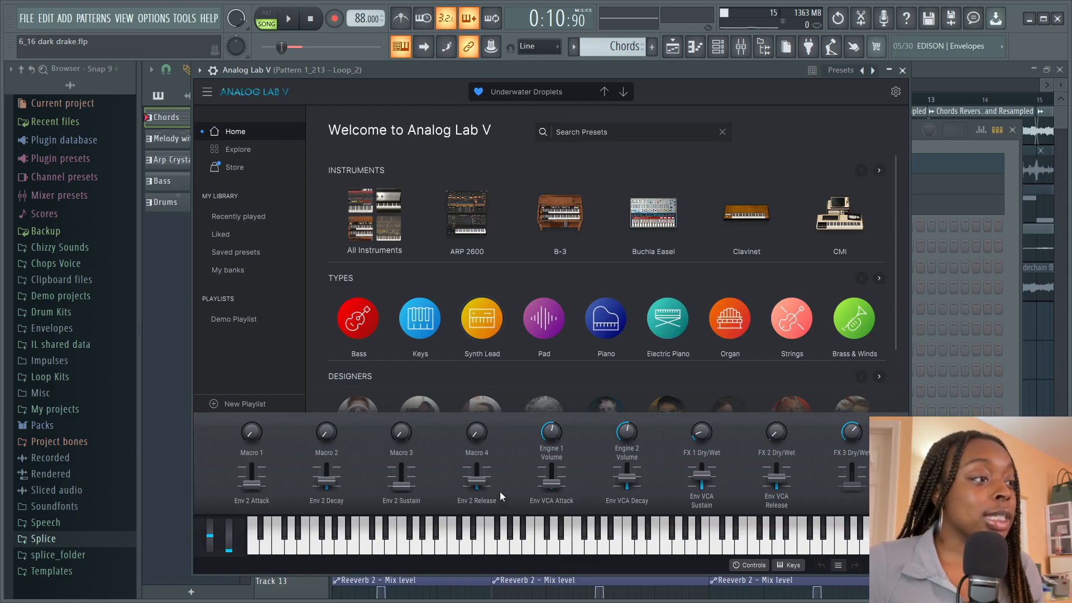
Step: Audition a few notes of the Underwater Droplets preset in Analog Lab V and close the plugin window
drag(400, 69, 390, 60)
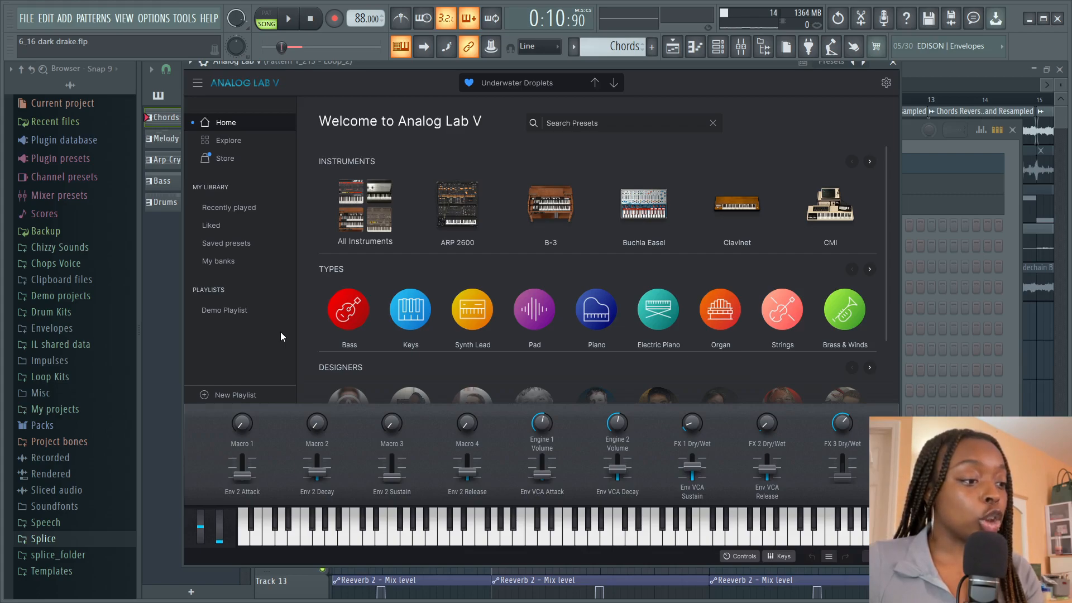
key(c)
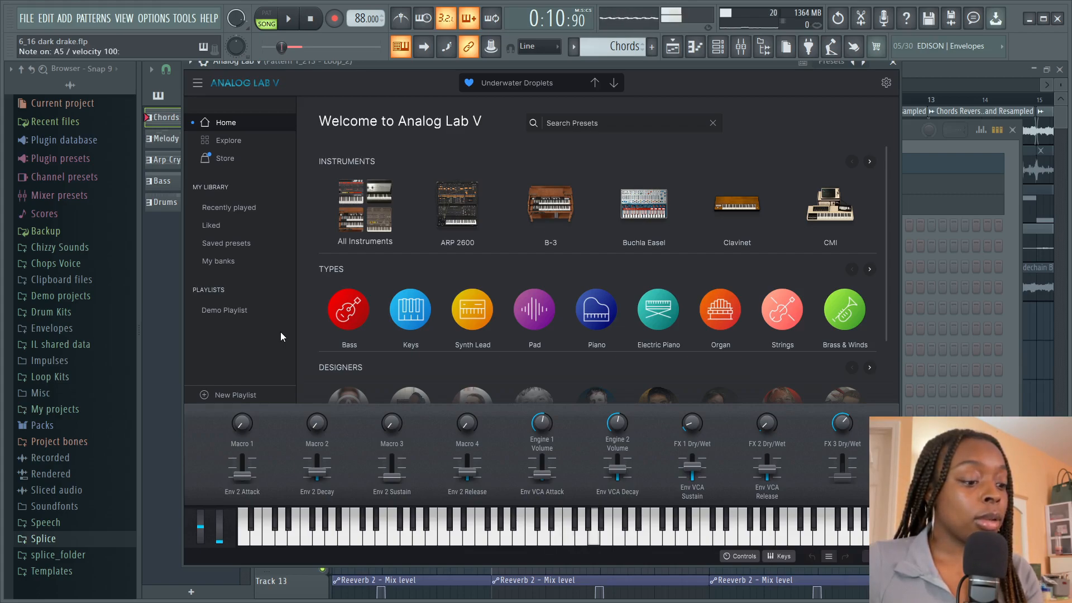
key(z)
key(b)
key(c)
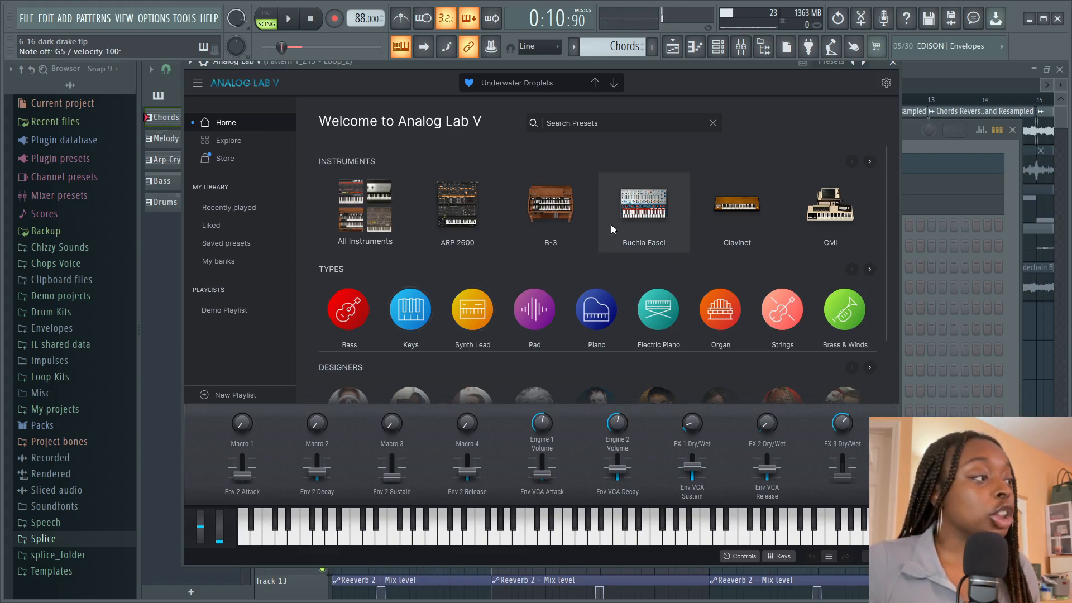
drag(765, 72, 770, 107)
click(897, 99)
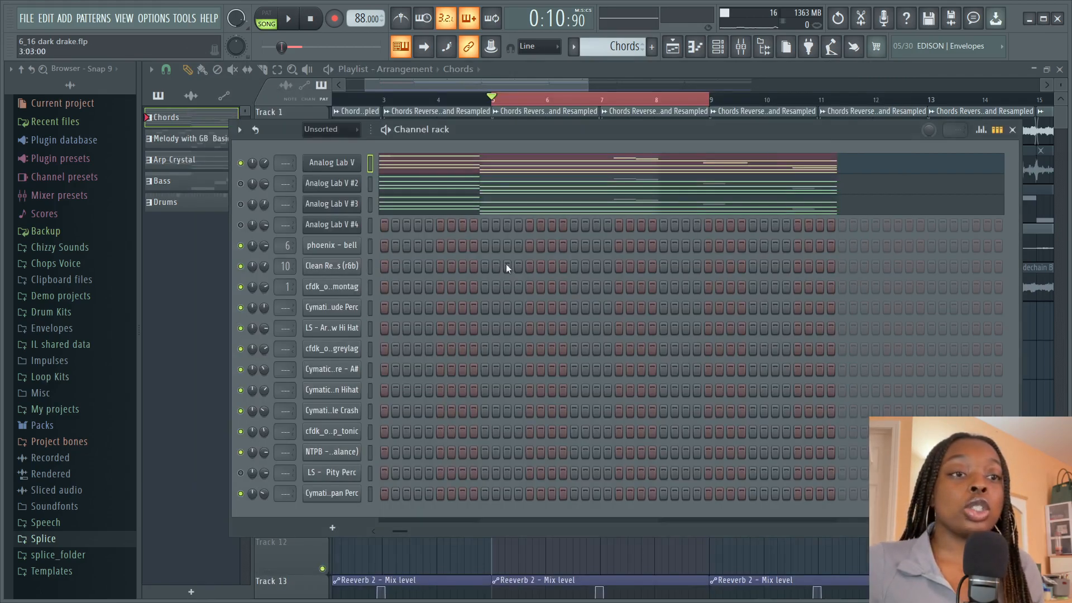
Step: Open the Analog Lab V channel's chords in the piano roll and examine the first chord's notes
right_click(342, 164)
click(410, 163)
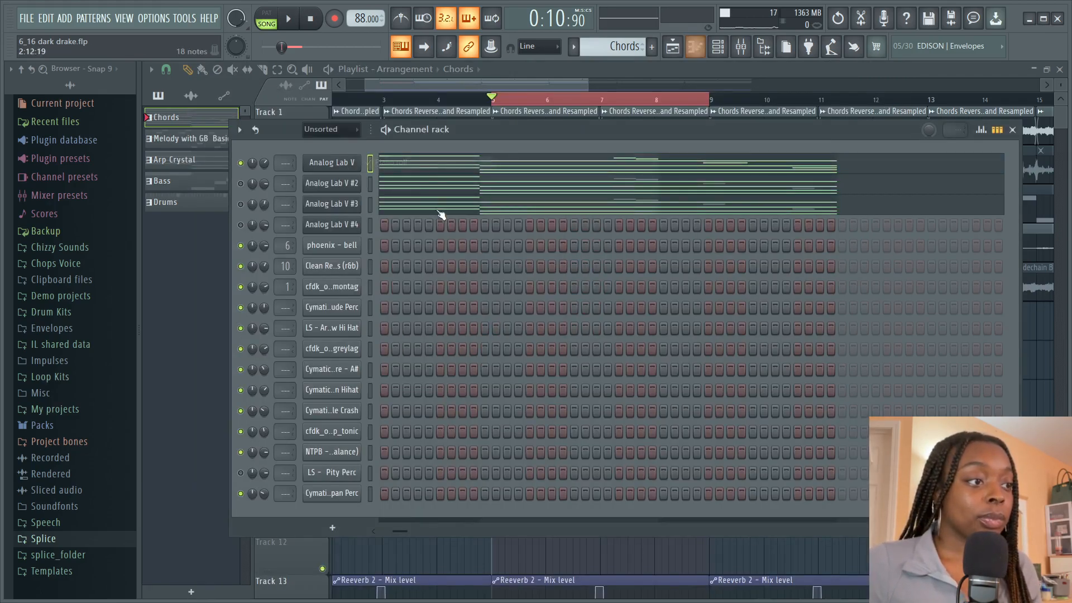
right_click(337, 165)
click(391, 160)
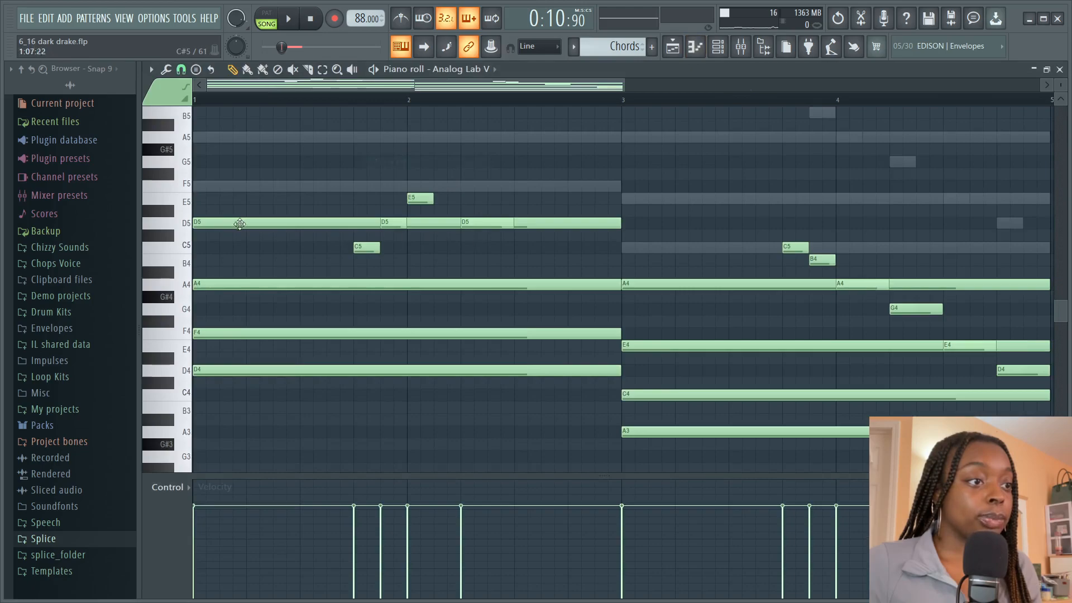
scroll(542, 213, down, 1)
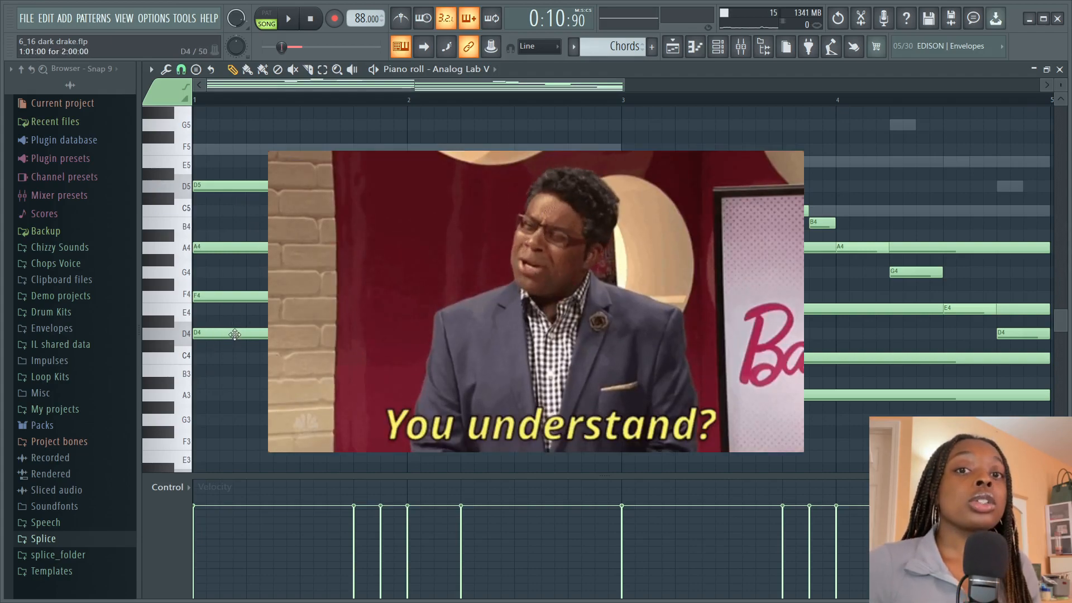
click(207, 337)
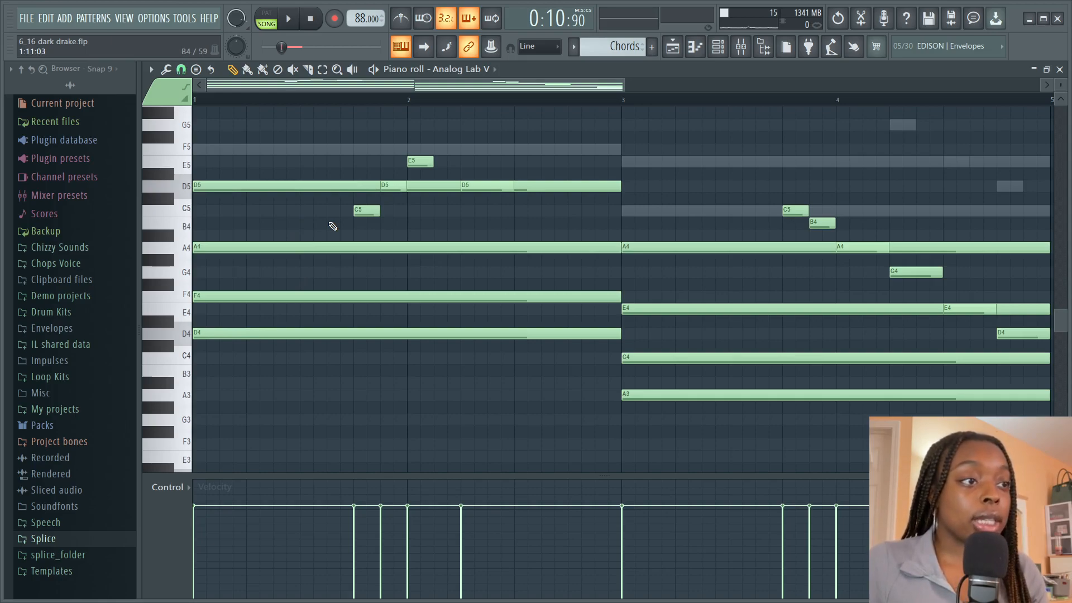
Step: Switch playback from song mode to pattern mode and play the Chords pattern
click(271, 17)
key(space)
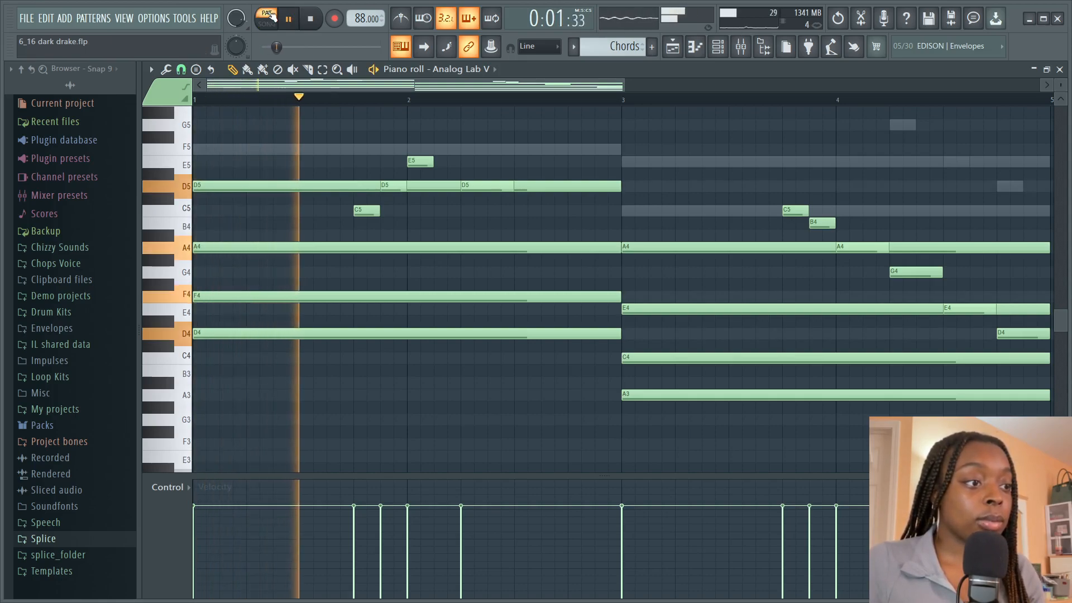
key(space)
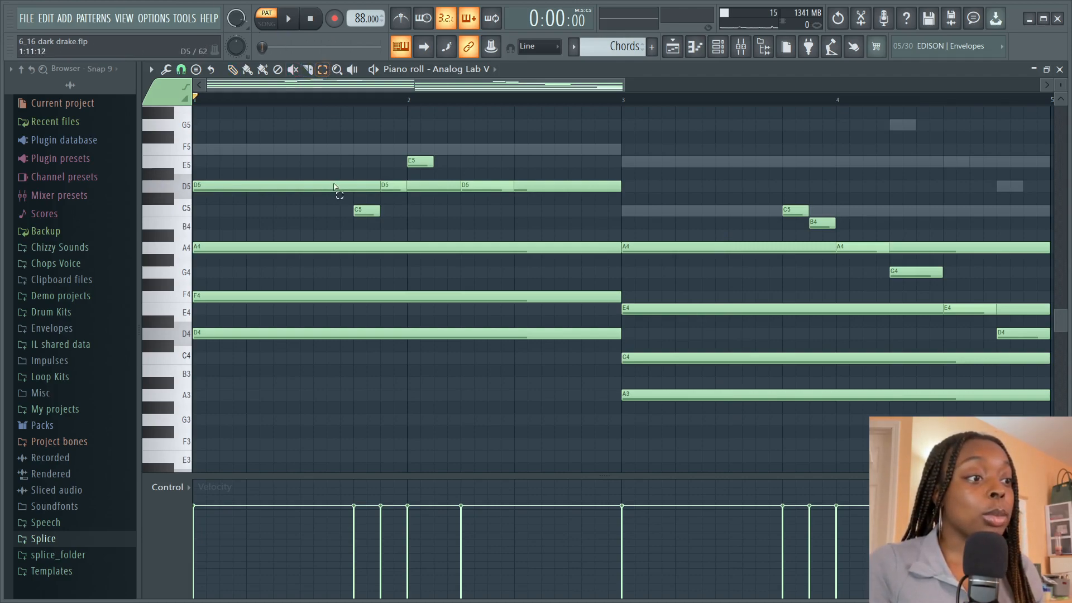
Step: Select the first chord's notes D4, F4, A4 and D5 and transpose them down five semitones
drag(305, 160, 308, 404)
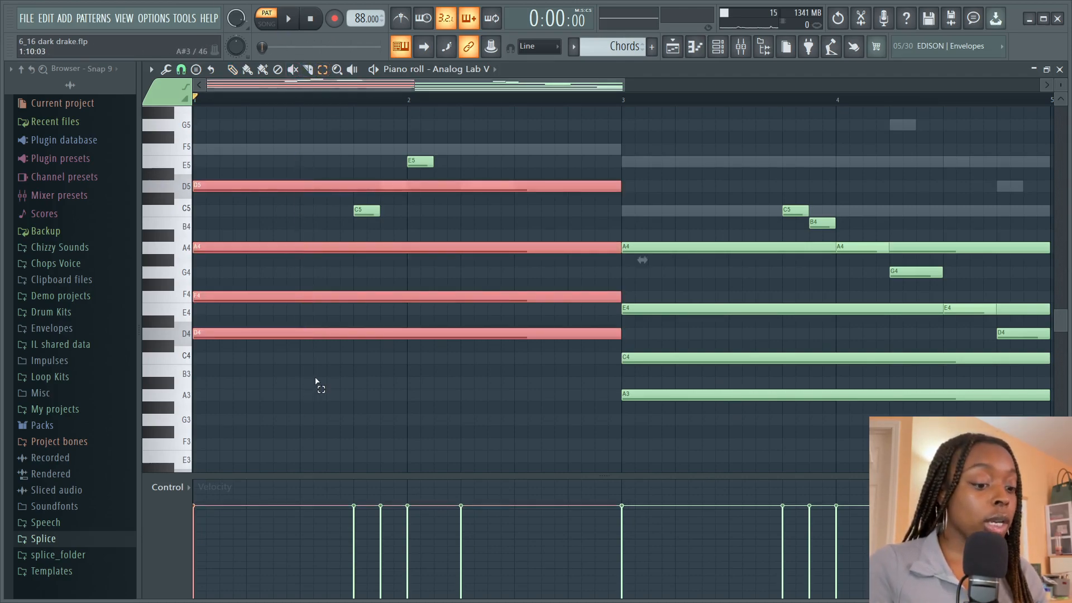
key(Down)
key(Down)
key(Down)
key(Down)
key(Down)
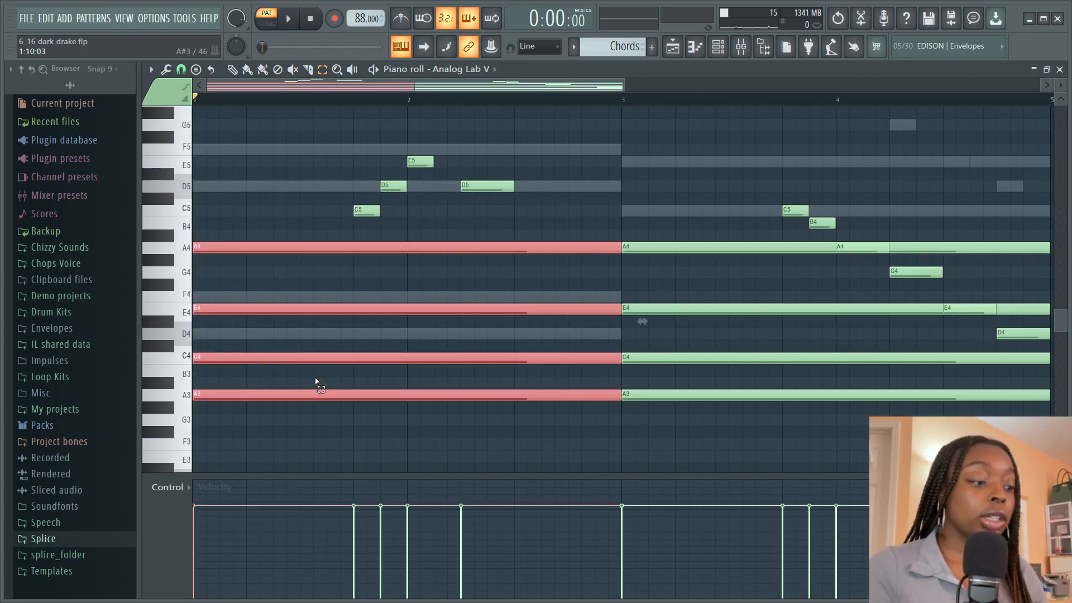
Step: Transpose the selected first chord back up five semitones and deselect its notes
key(Up)
key(Up)
key(Up)
key(Up)
key(Up)
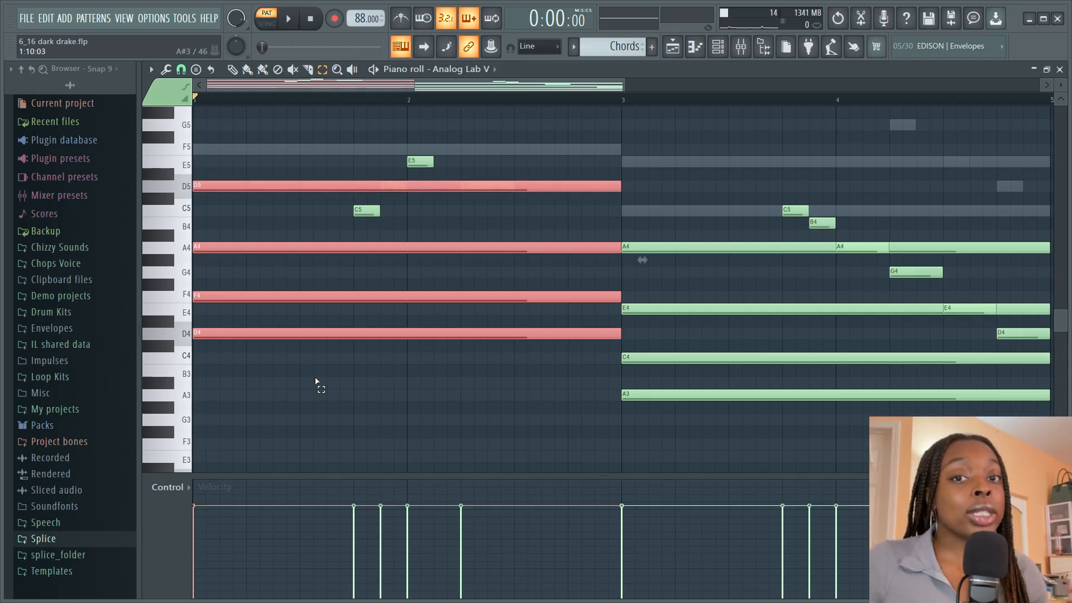
click(307, 328)
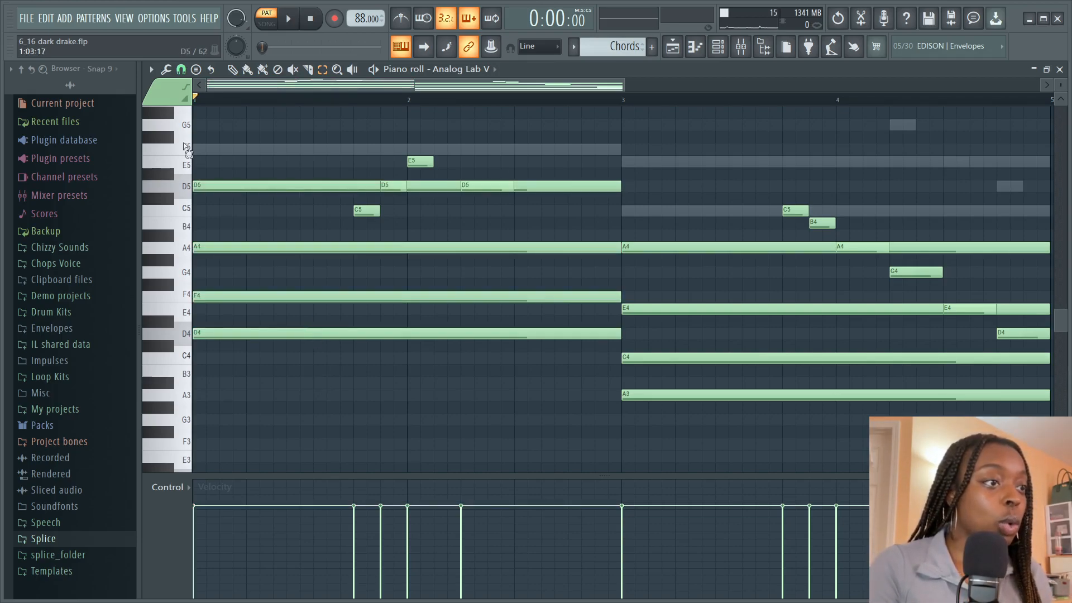
Step: Play the Analog Lab V chords through both chord changes and stop playback
key(space)
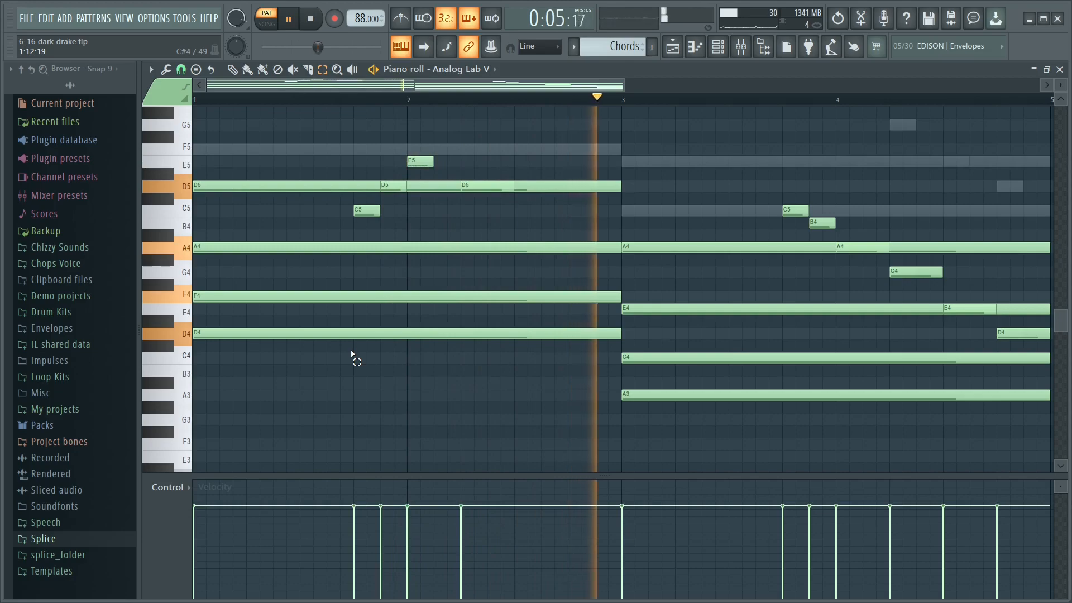
scroll(350, 102, down, 2)
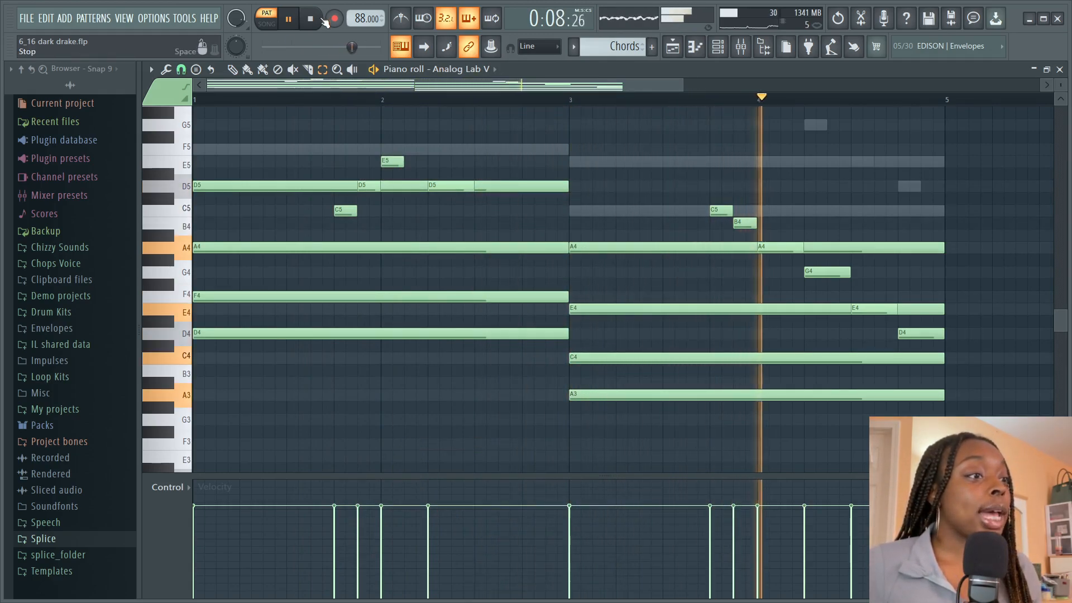
key(space)
Step: Open the Analog Lab V #2 plugin from the channel rack, check its loaded preset, and close it
click(718, 49)
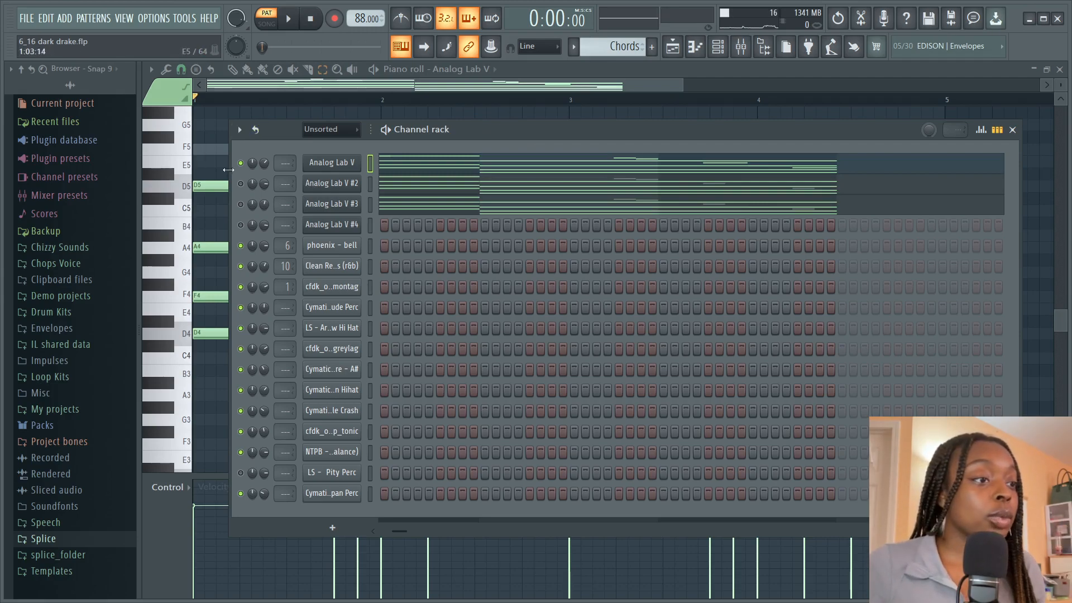
click(353, 188)
mouse_move(460, 207)
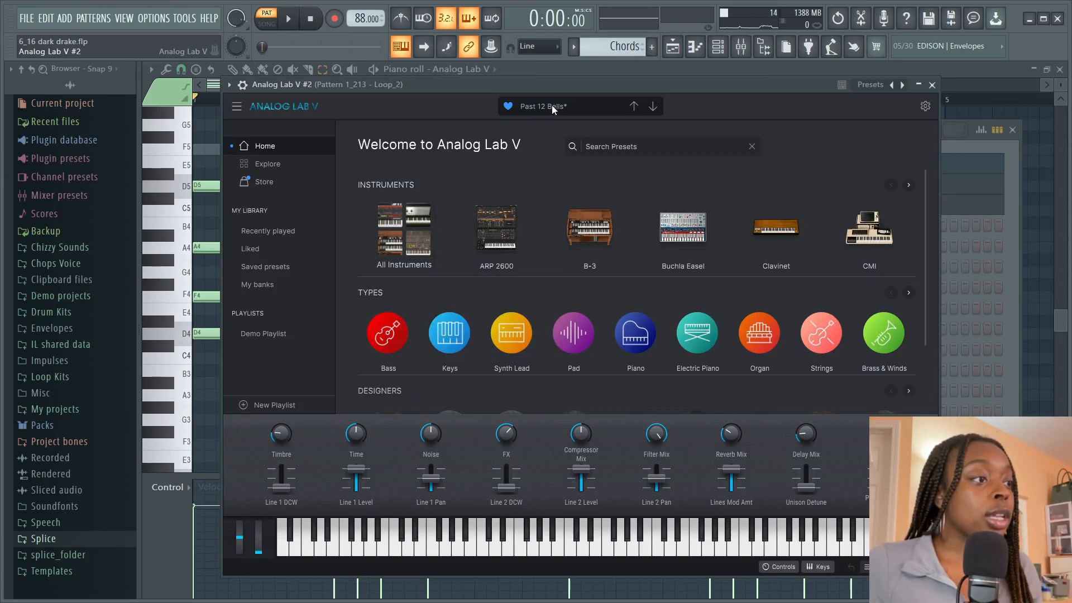
click(932, 85)
Step: Open the Analog Lab V #2 notes in the piano roll and play that layer
right_click(364, 183)
click(396, 179)
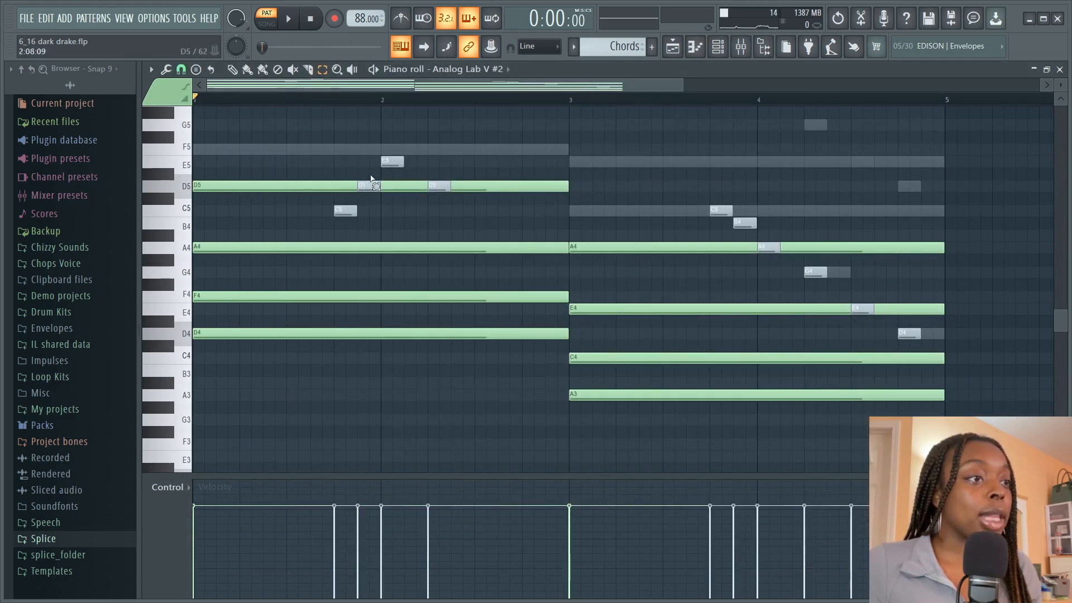
click(289, 19)
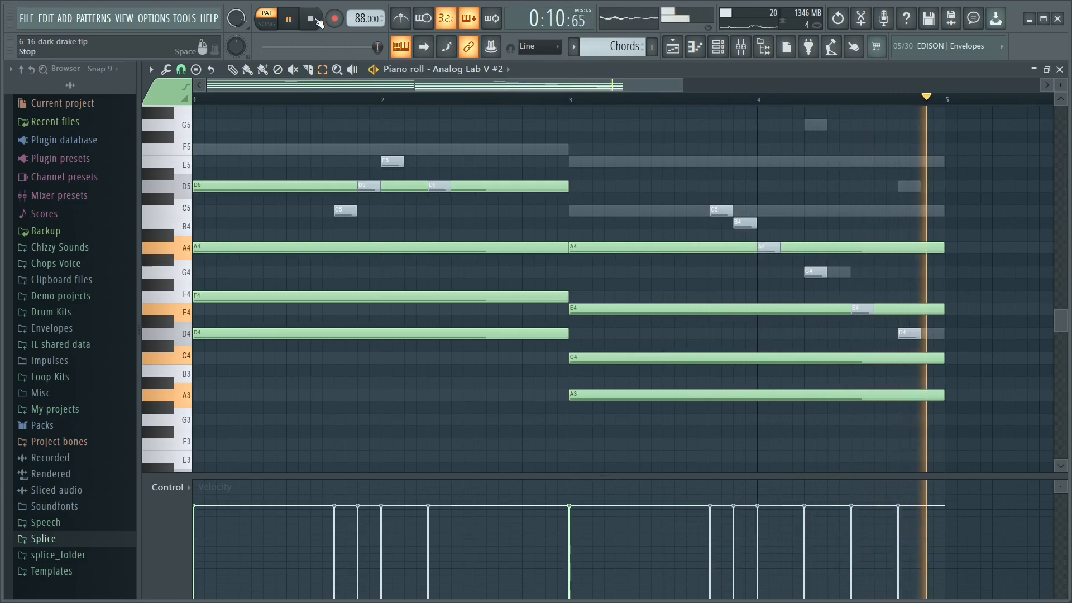
click(312, 20)
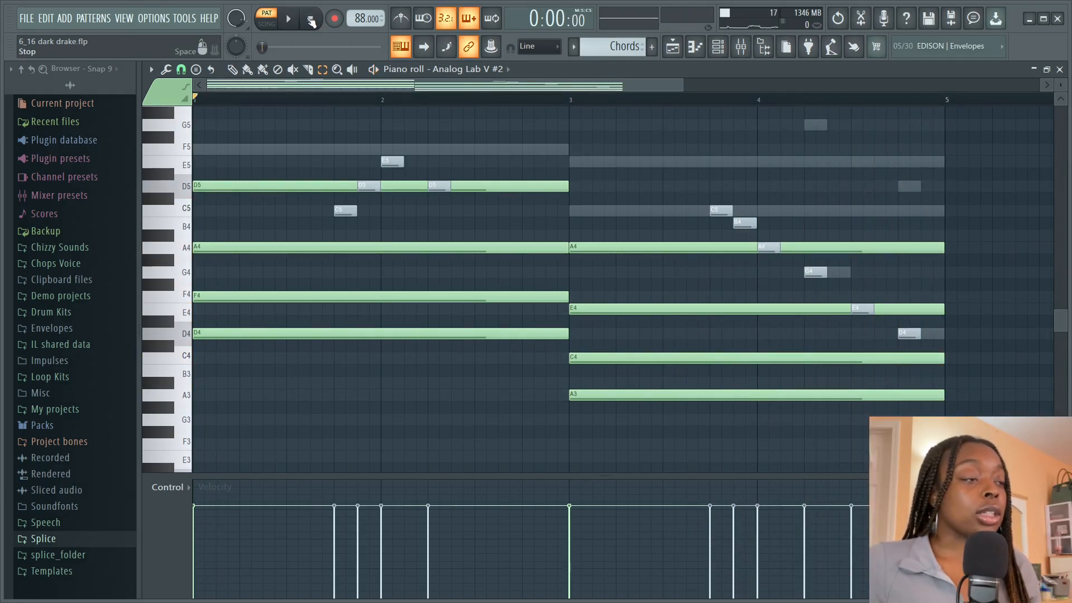
Step: Unmute Analog Lab V #3 in the channel rack, check its preset in the plugin window, and close it
click(718, 46)
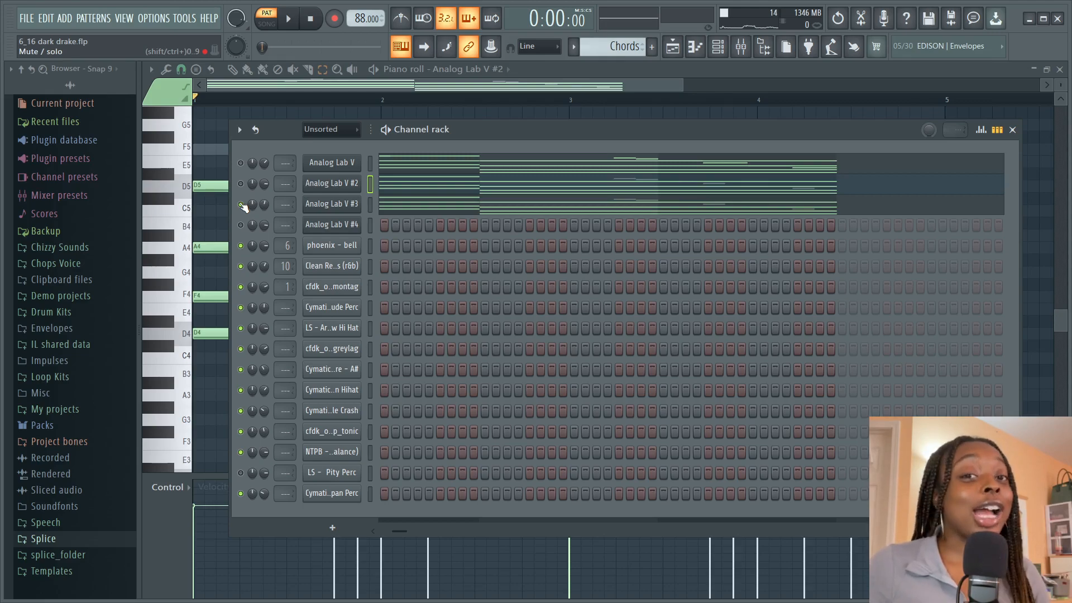
click(241, 205)
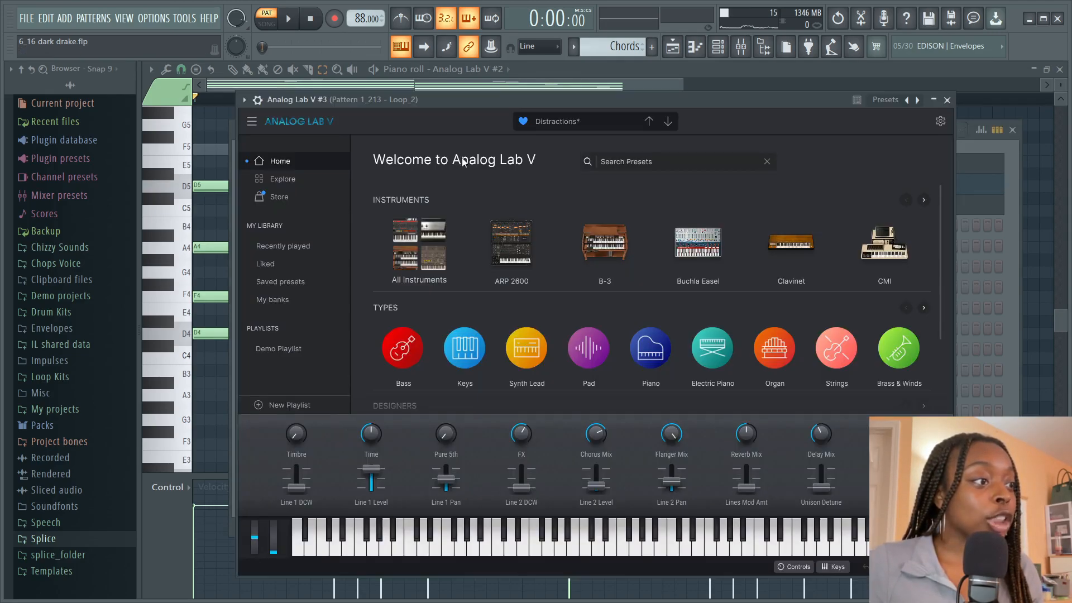
key(Escape)
Step: Open the Analog Lab V #3 notes in the piano roll and play that layer
right_click(333, 210)
click(378, 204)
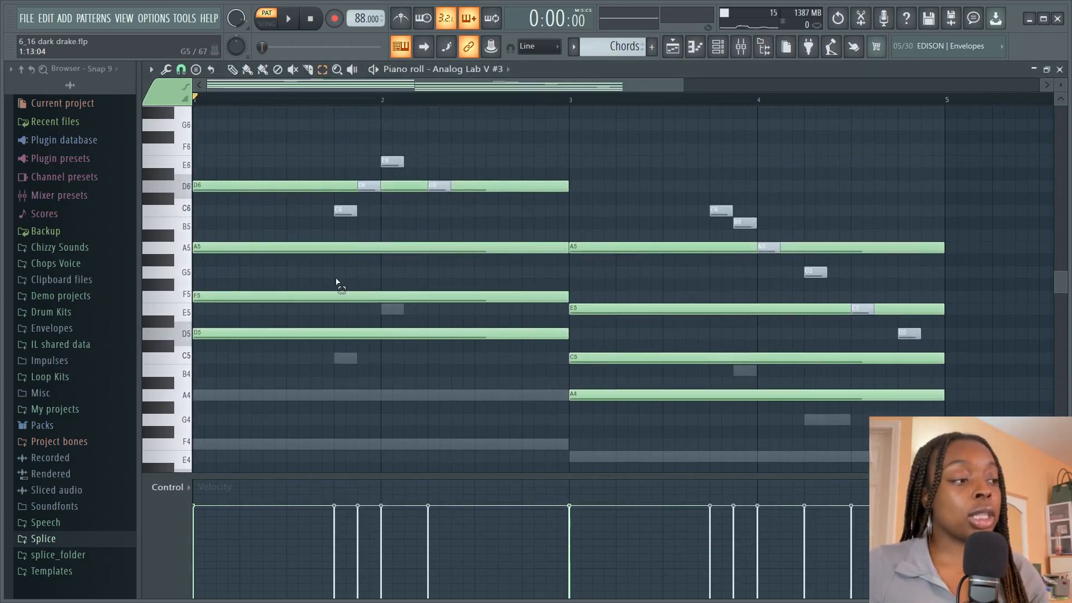
click(289, 20)
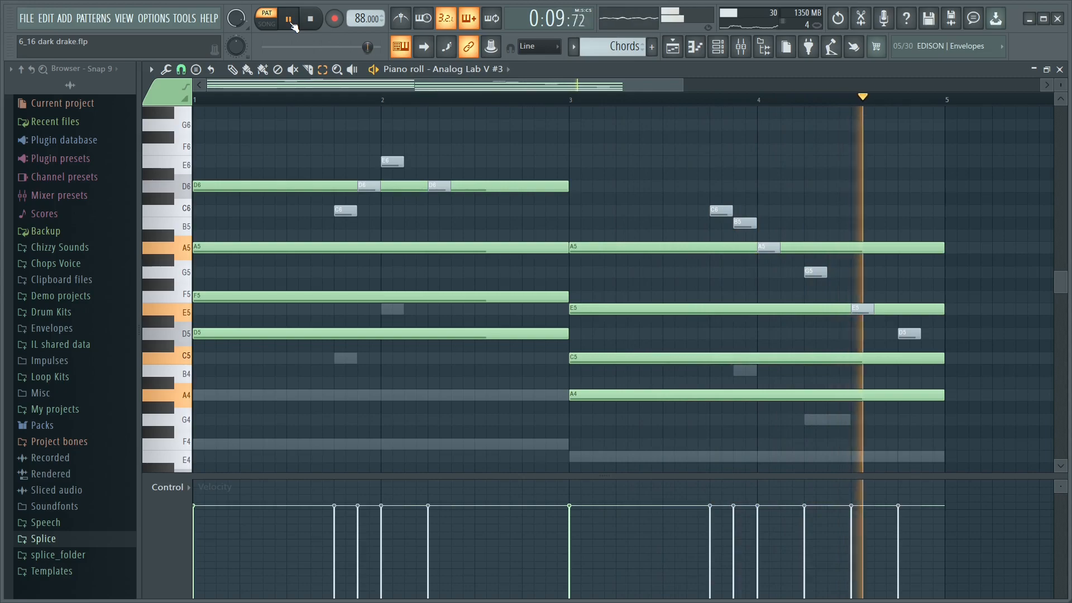
click(312, 20)
Step: Play the Chords pattern with all three Analog Lab V layers unmuted together
click(718, 47)
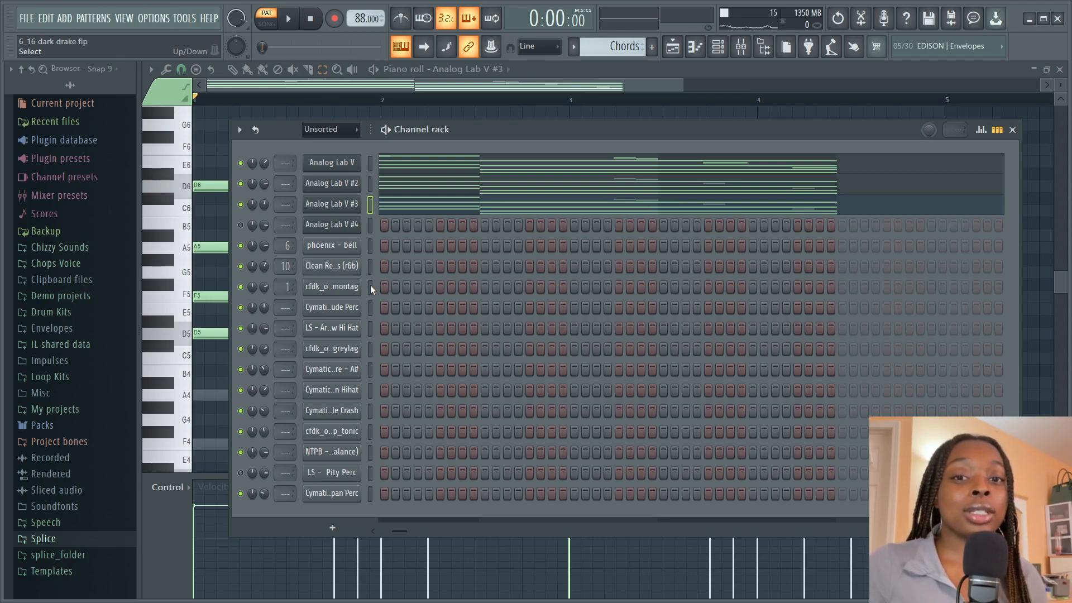
key(space)
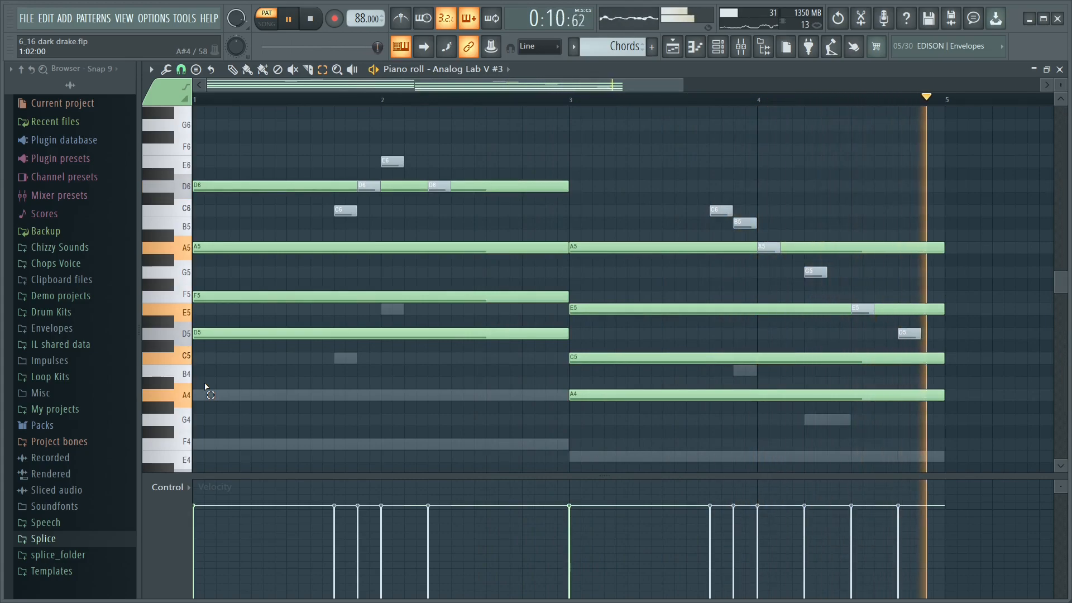
key(space)
Step: Return to the playlist, list the project's audio clips, and open the Chords clip's sample settings
click(673, 47)
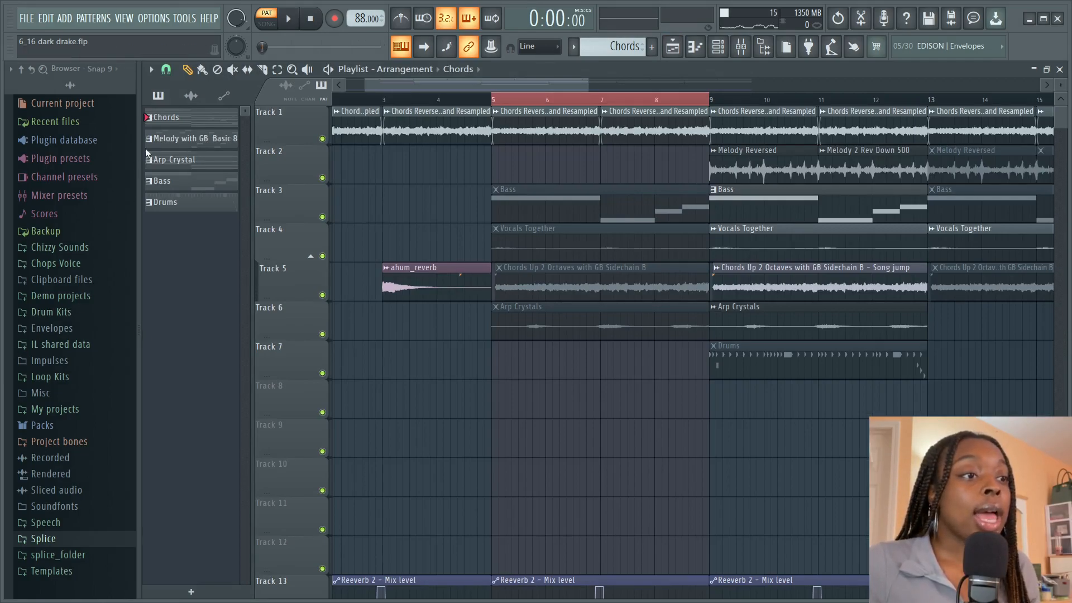
click(191, 95)
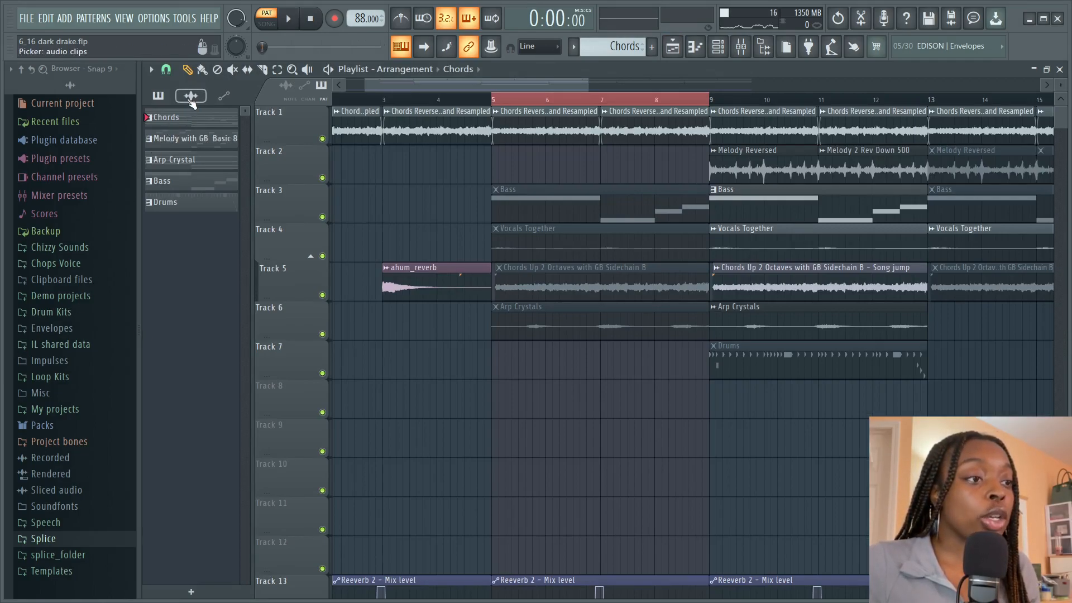
click(196, 118)
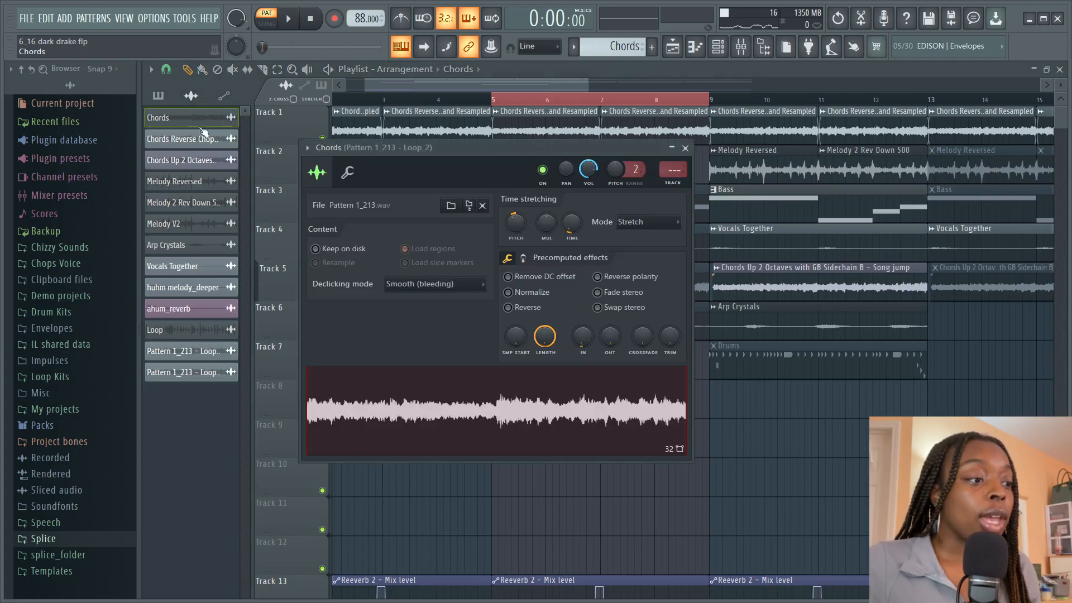
Step: Open the Chords clip's waveform in the Edison audio editor and bring up its sample properties
click(411, 406)
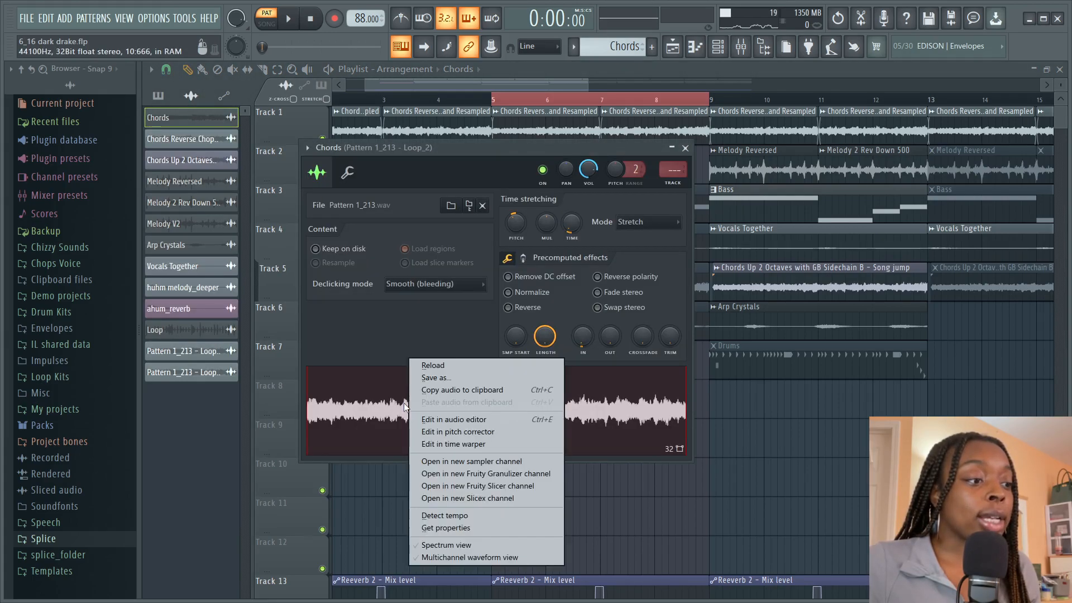
click(468, 424)
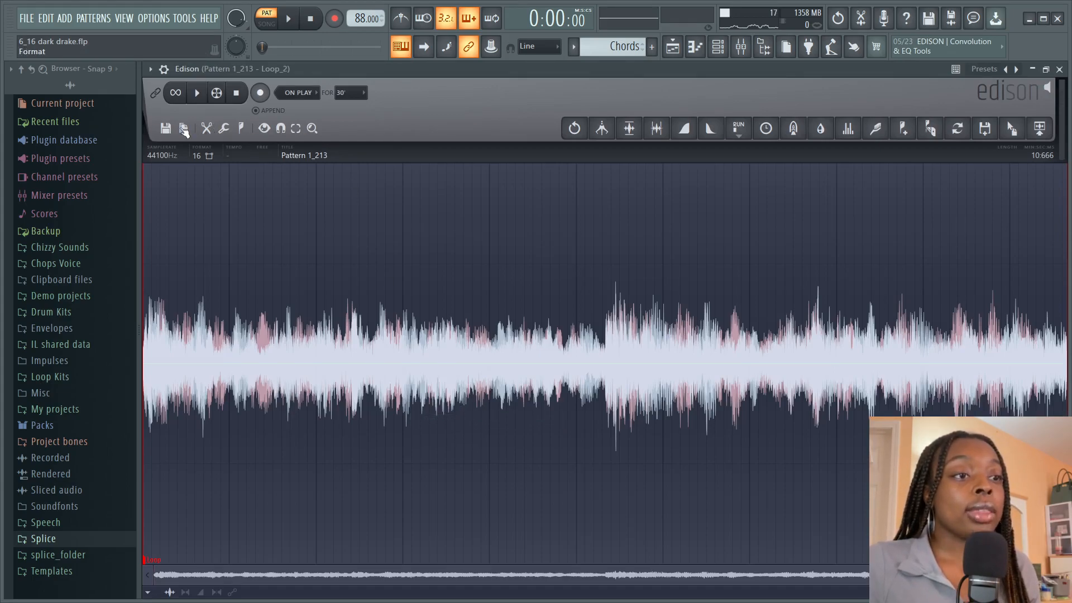
click(183, 129)
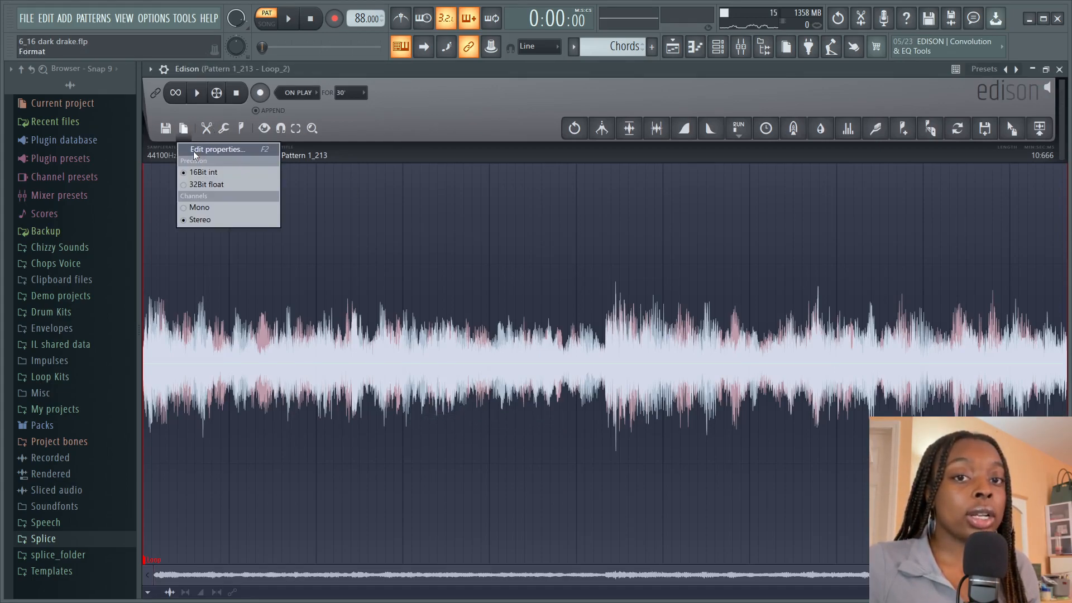
click(194, 150)
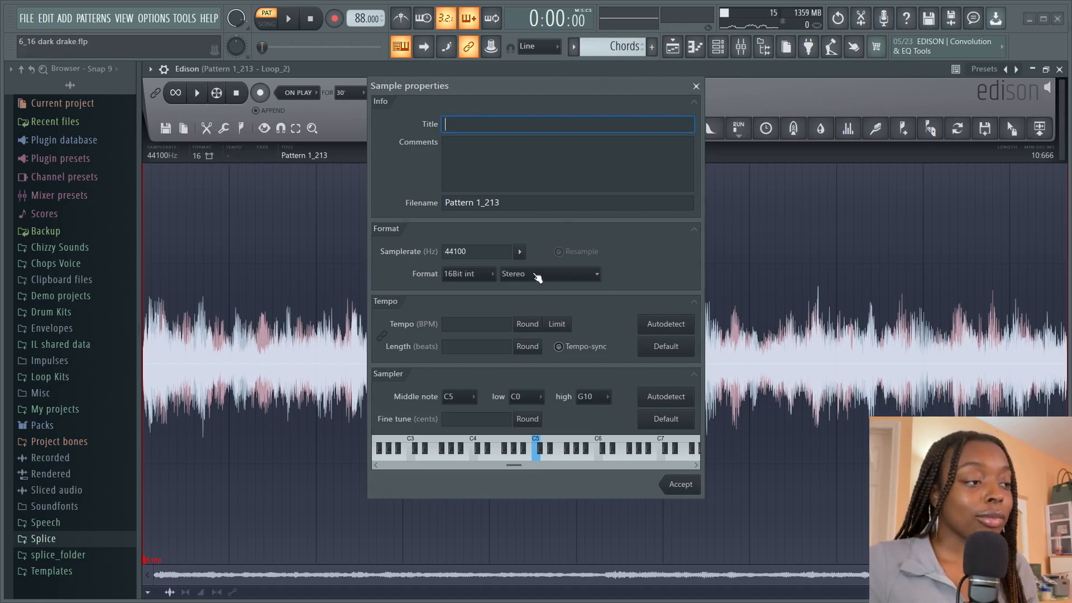
Step: Set the sample's rate to 5000 Hz with Resample enabled, accept the change, and play the degraded chords
click(519, 254)
click(467, 253)
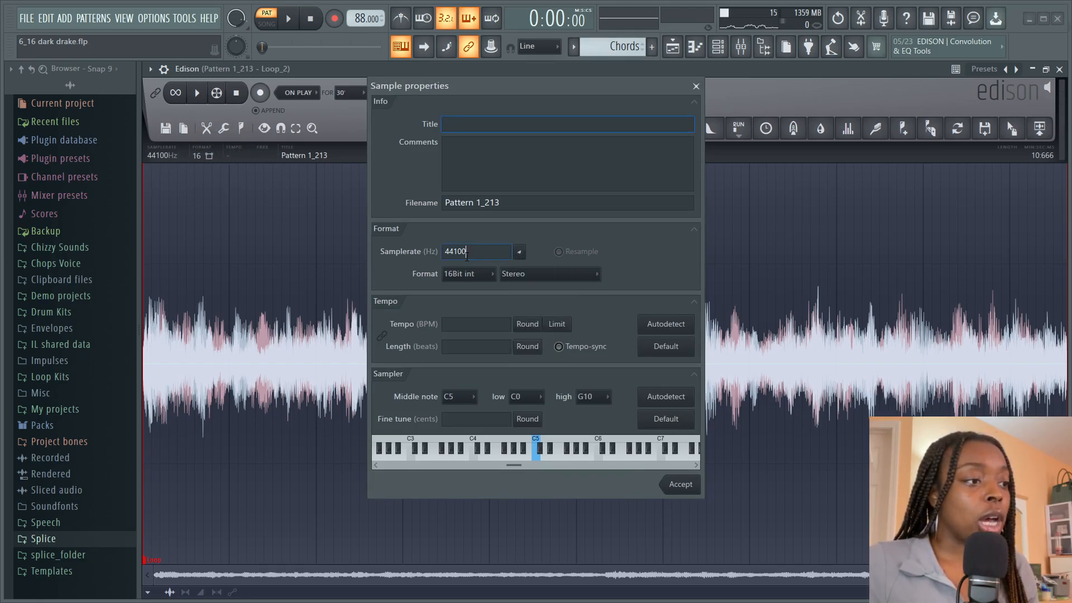
text(5)
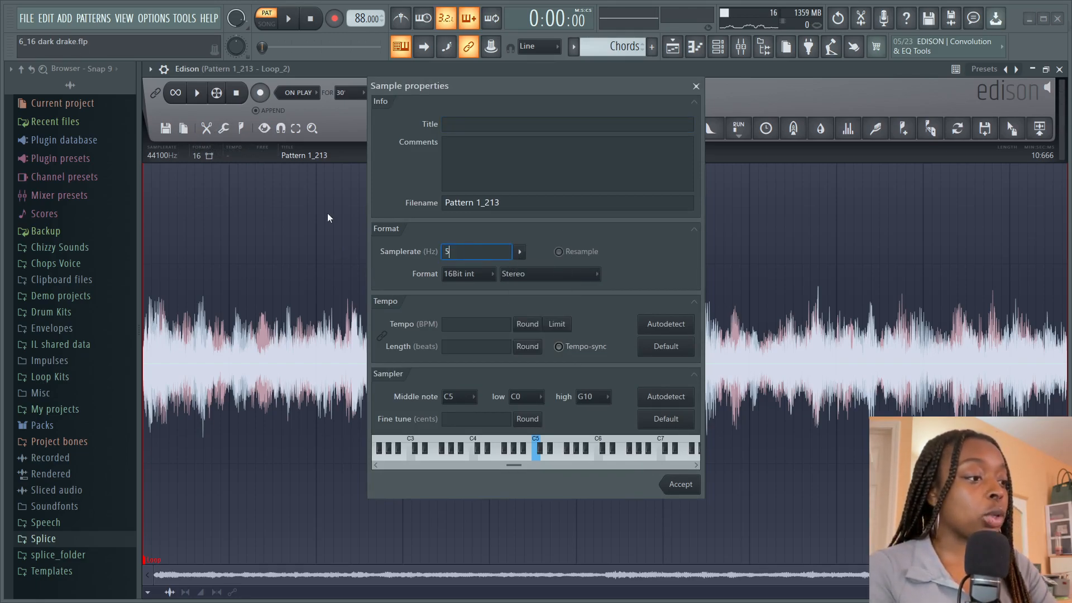
text(000)
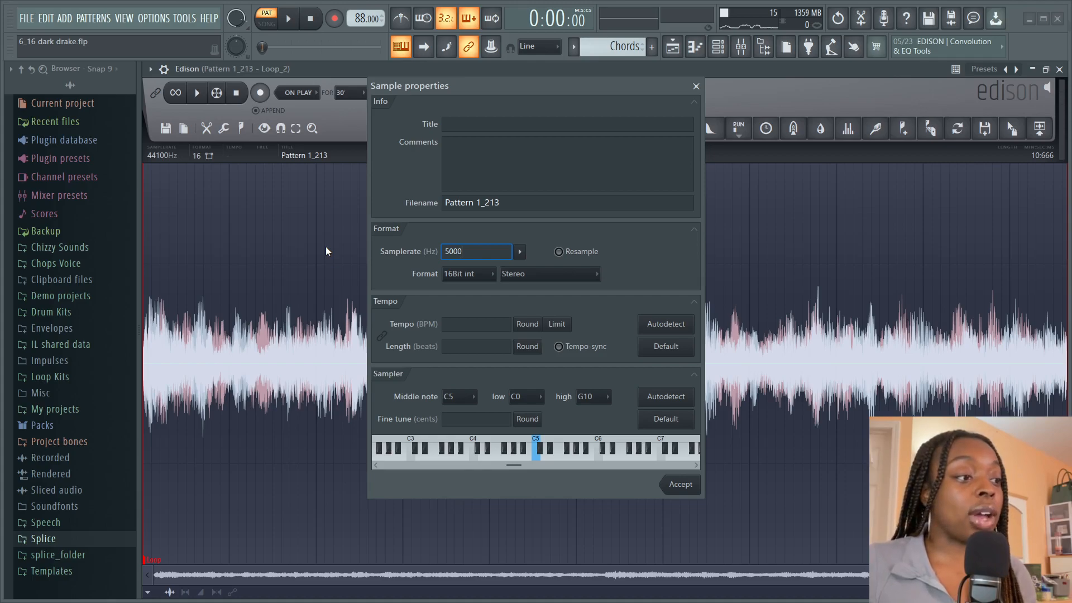
click(559, 251)
click(681, 485)
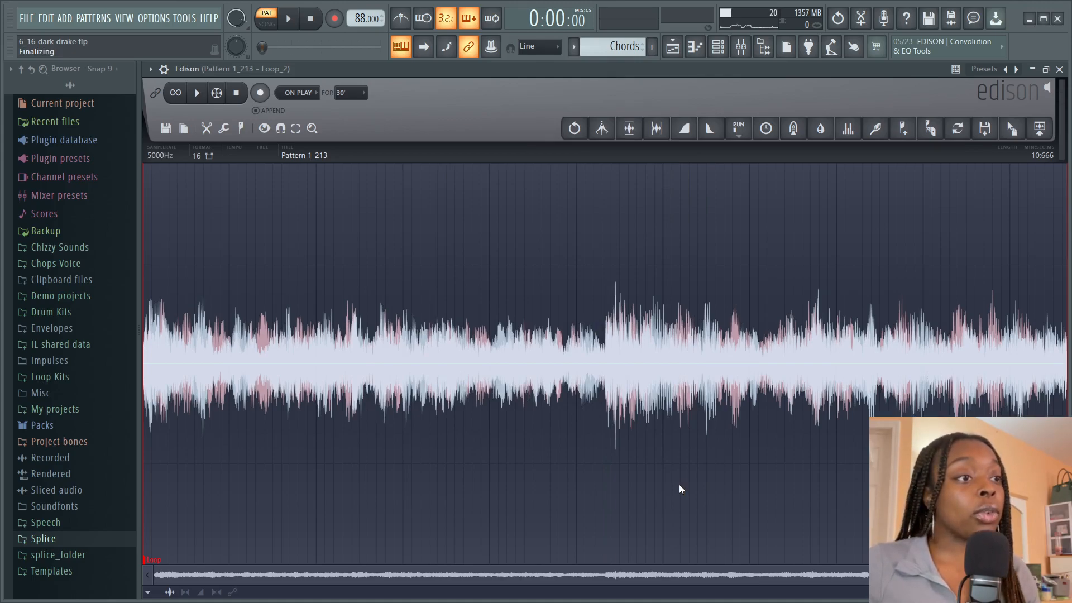
click(197, 93)
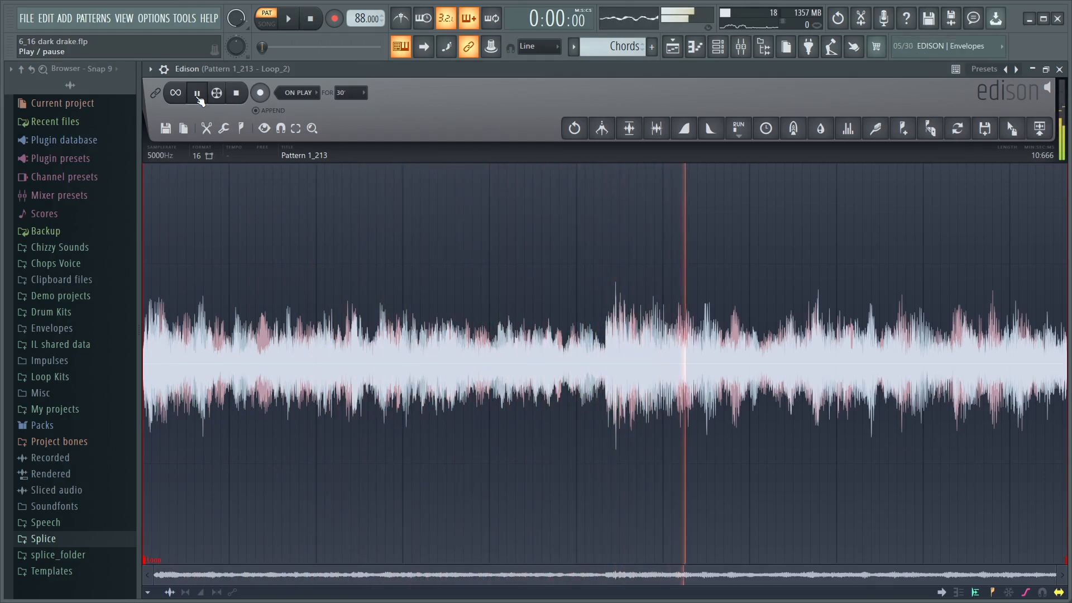
click(197, 94)
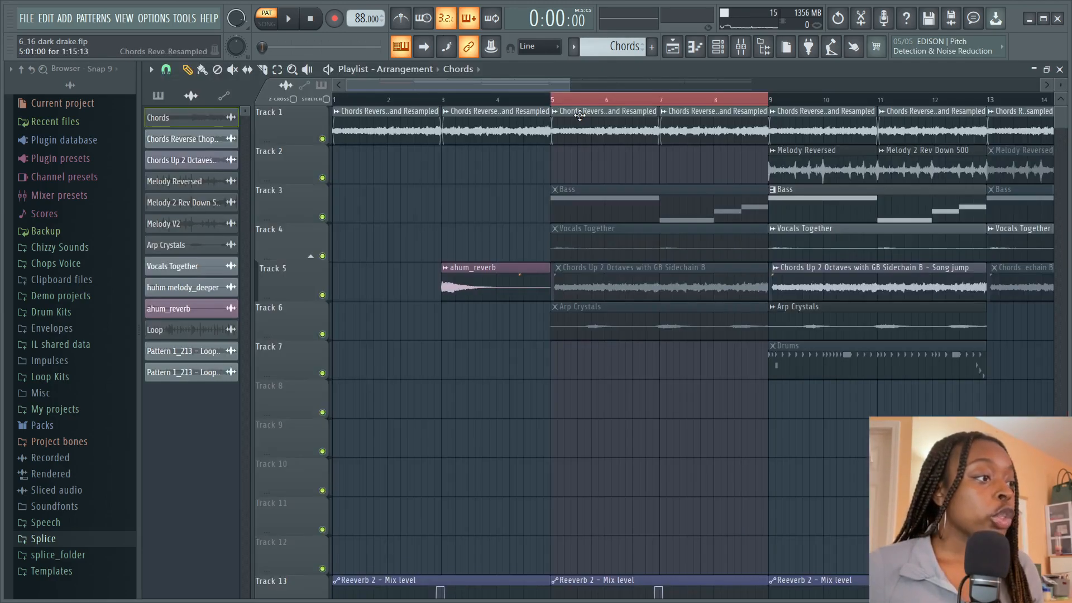
Step: Check the sample settings of the Chords Reverse Chopped and Resampled clip, and play it in the playlist from bar 5
click(180, 139)
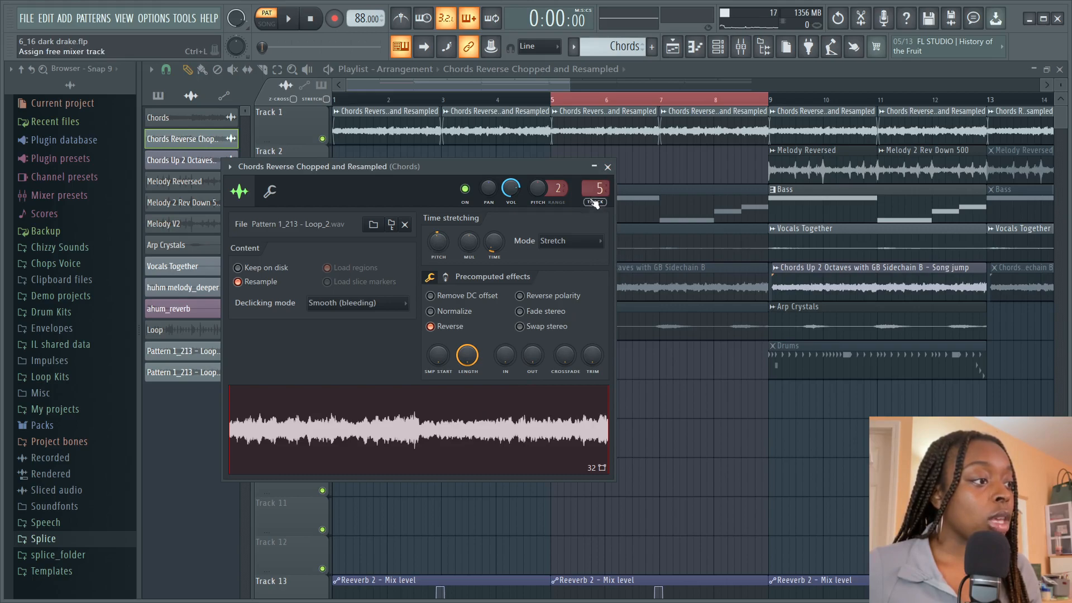
click(607, 167)
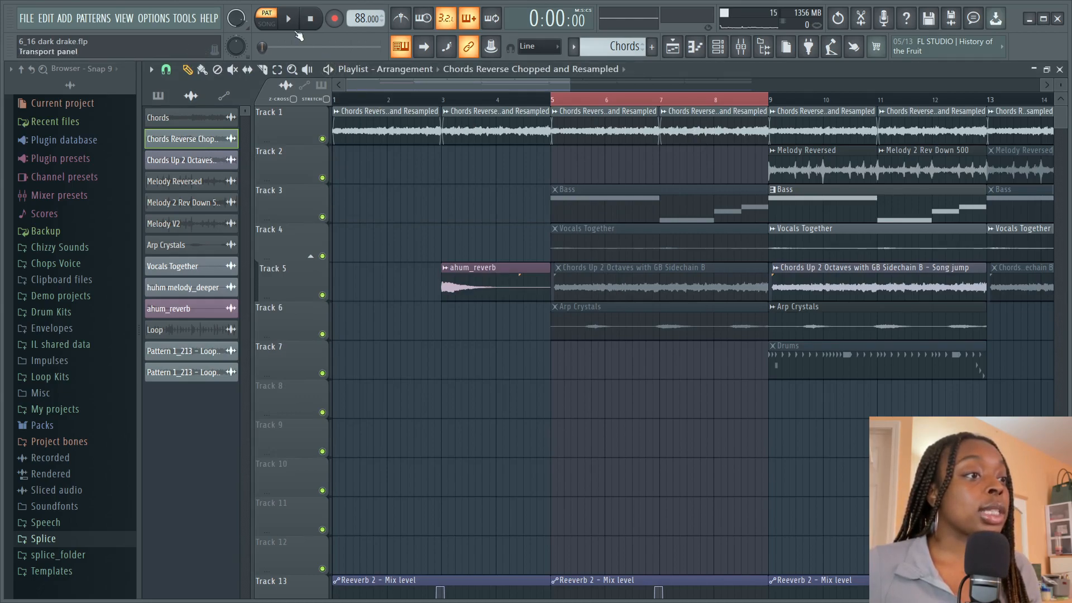
click(289, 19)
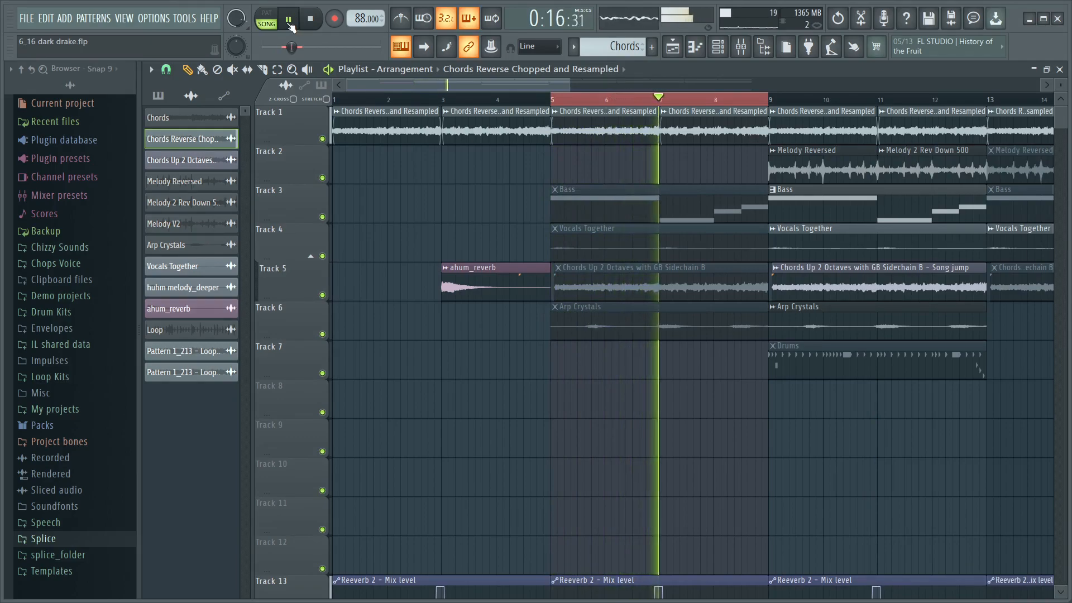
key(space)
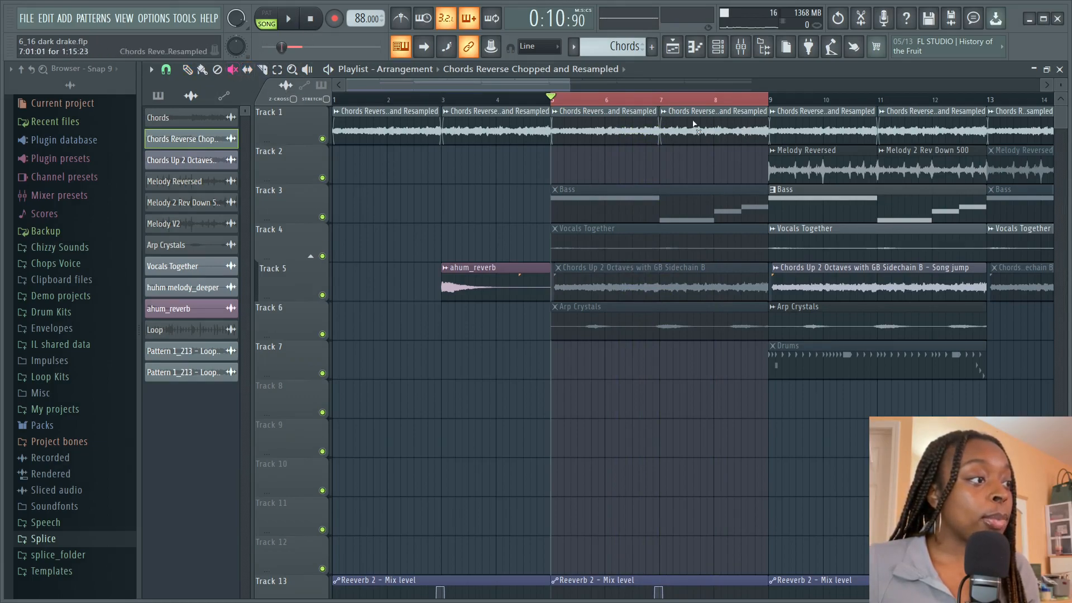
Step: Mute the two reversed chord clips in bars 5 to 8 on Track 1 and unmute the Chords Up 2 Octaves clip on Track 5
drag(692, 125, 634, 135)
click(642, 284)
click(188, 69)
Step: Check the Chords Up 2 Octaves clip's sample settings and the first Fruity parametric EQ 2 on its High Frequency Chords mixer track
double_click(617, 279)
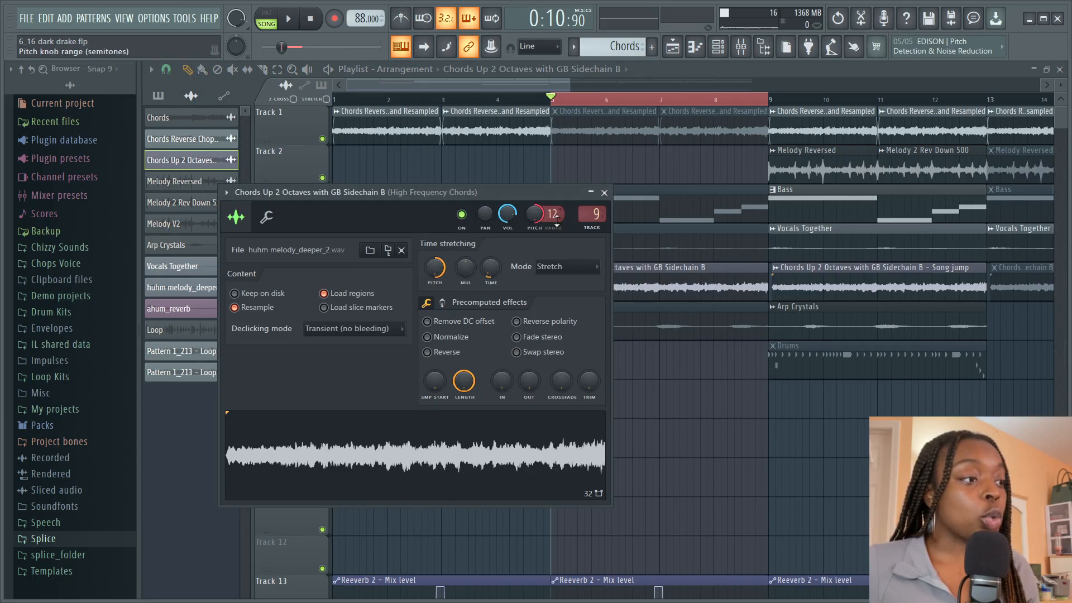
click(604, 193)
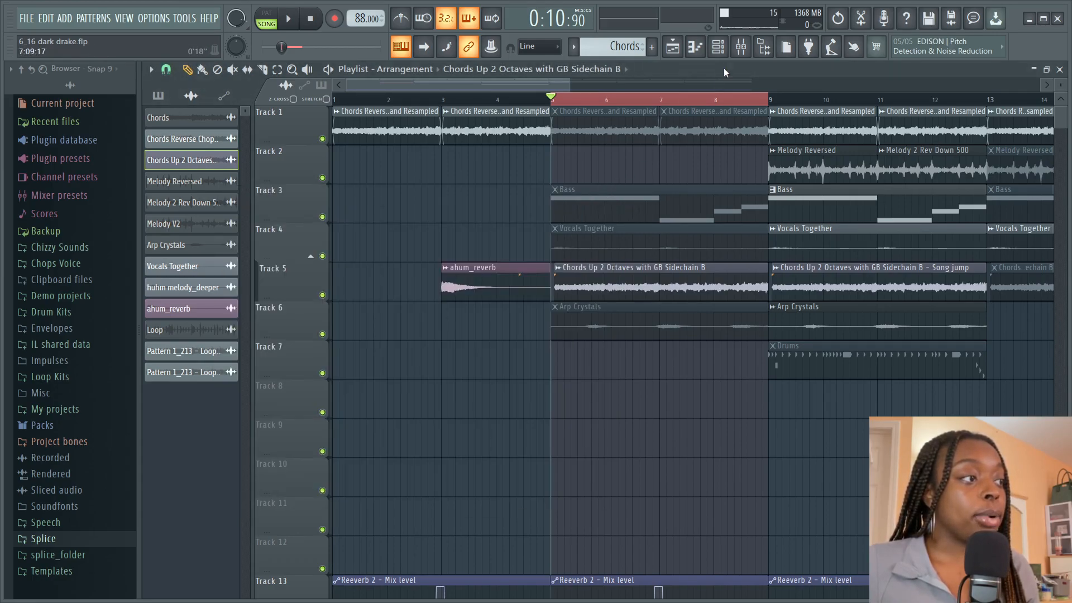
click(741, 47)
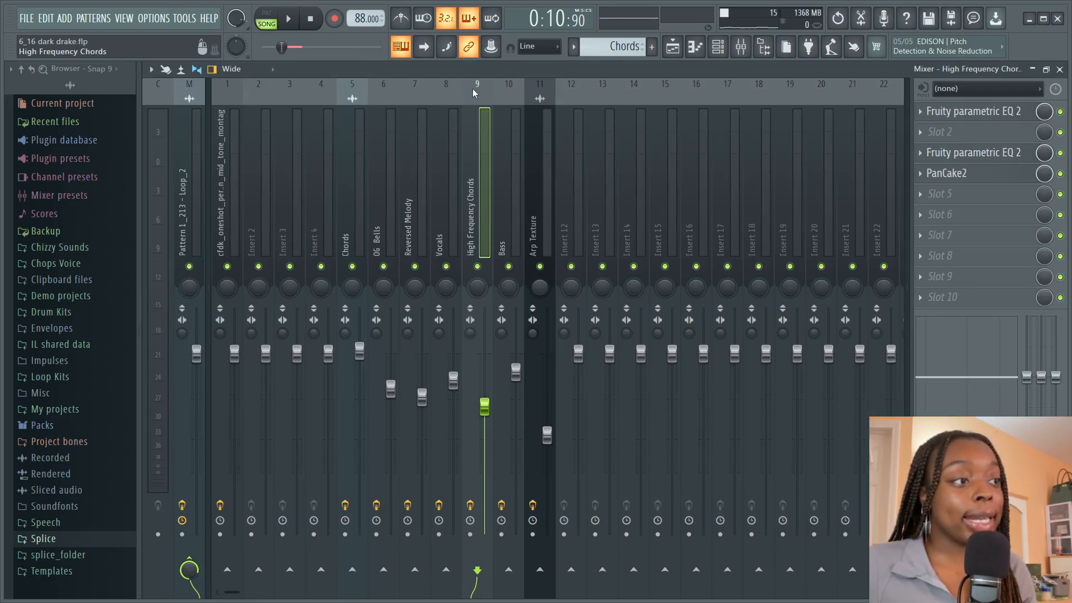
click(977, 111)
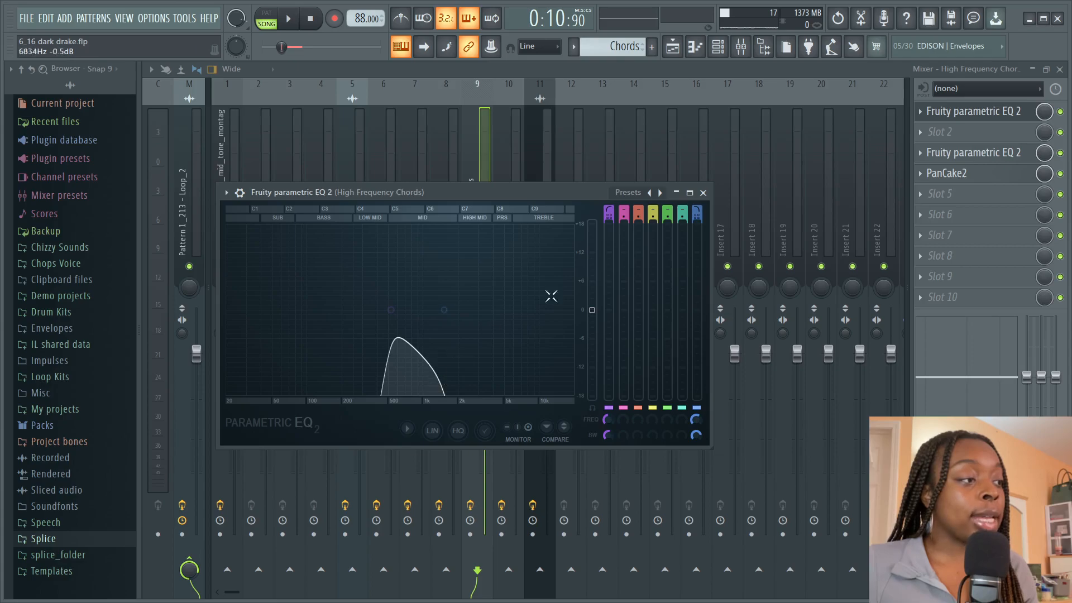
click(703, 192)
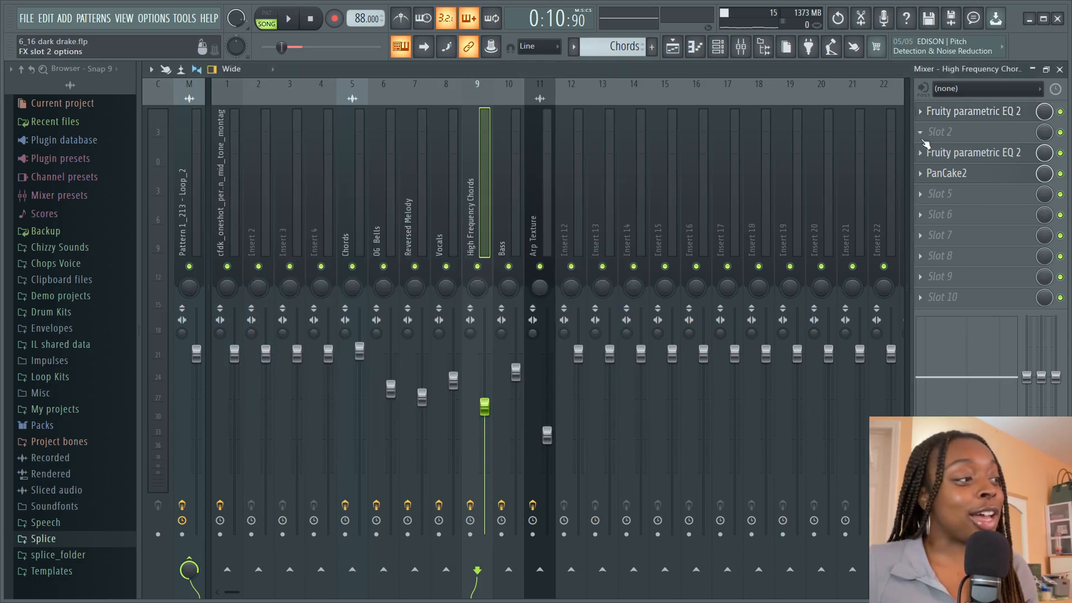
Step: Add Gross Beat to effect slot 2 of the High Frequency Chords mixer track and move its window fully into view
click(926, 144)
mouse_move(933, 149)
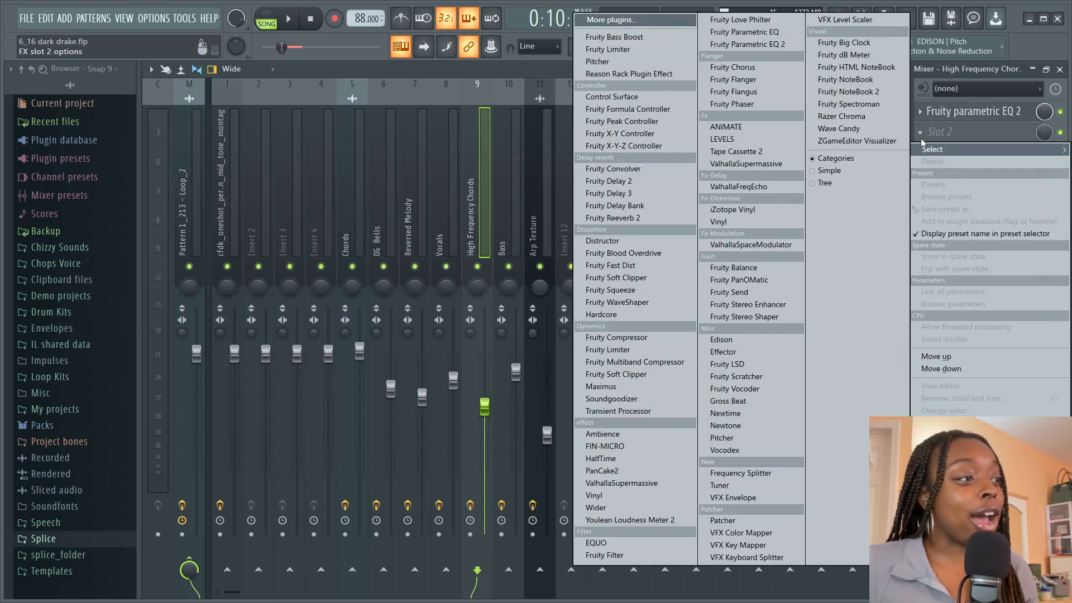
click(754, 400)
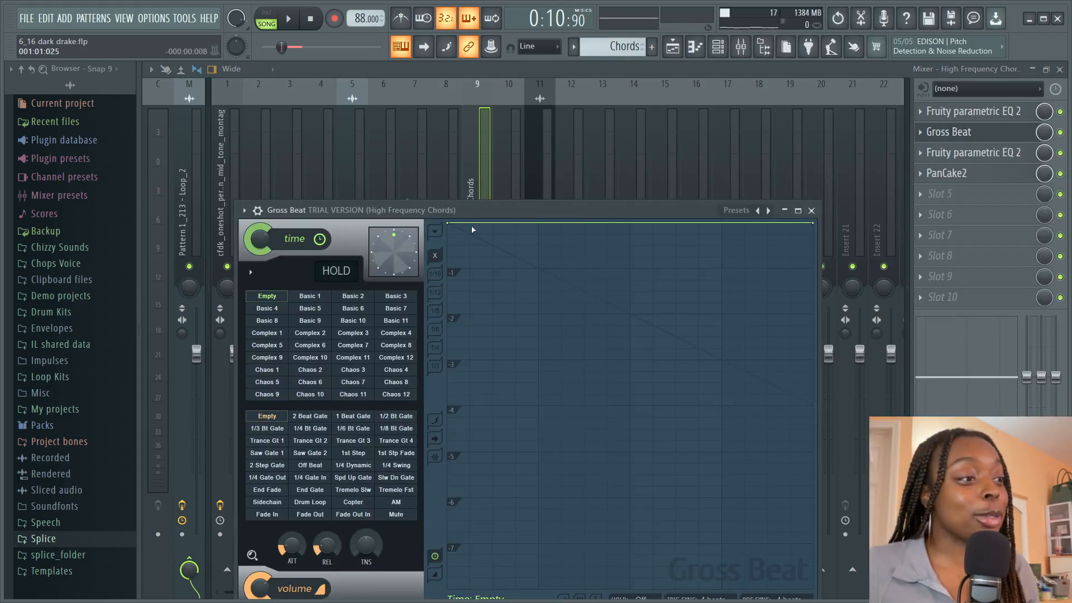
drag(476, 209, 473, 111)
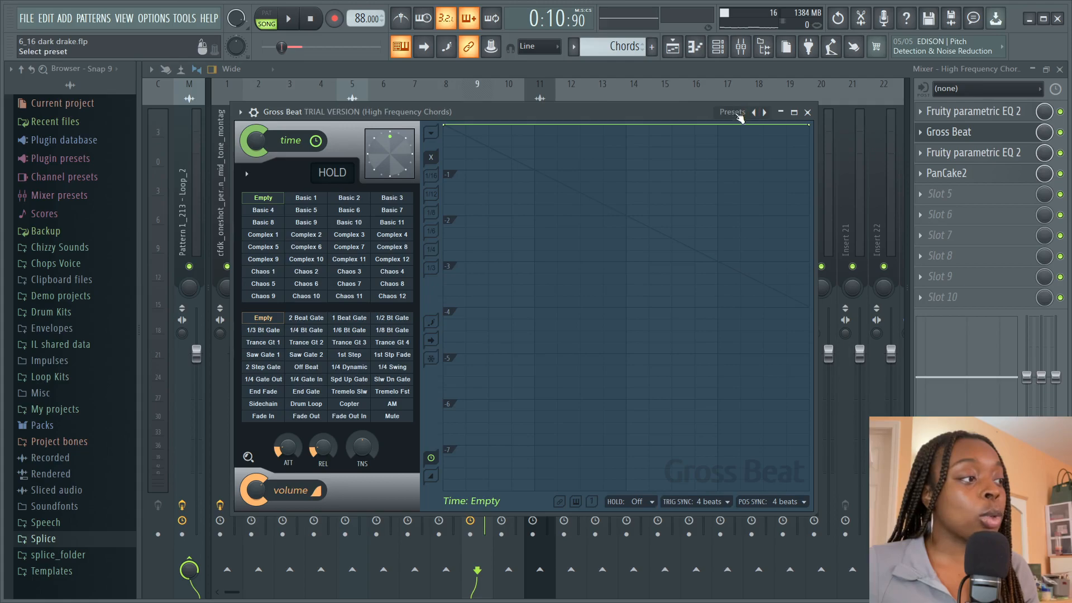
Step: Load the Repeater preset in Gross Beat, choose the Sidechain b volume pattern, and close the plugin
click(733, 112)
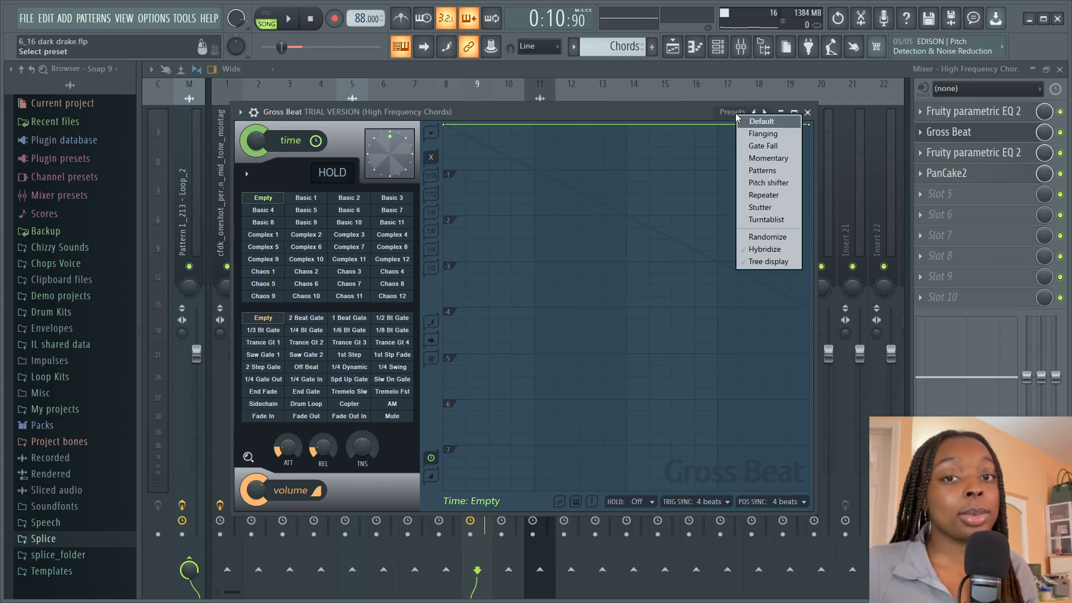
click(776, 195)
click(305, 418)
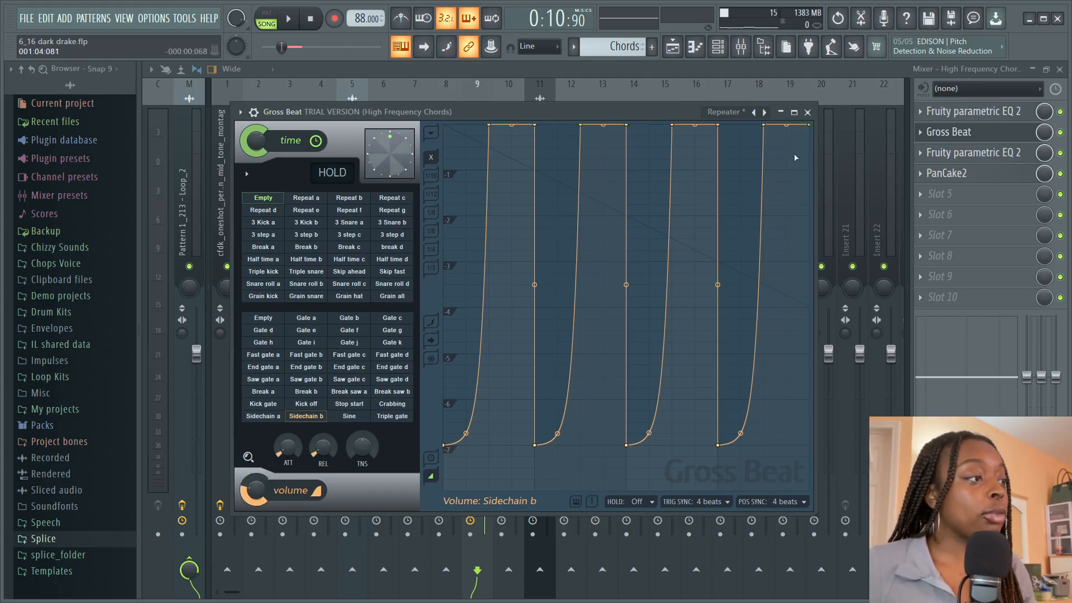
click(808, 112)
Step: Inspect the second Fruity parametric EQ 2 and the PanCake2 settings on the High Frequency Chords track
click(985, 157)
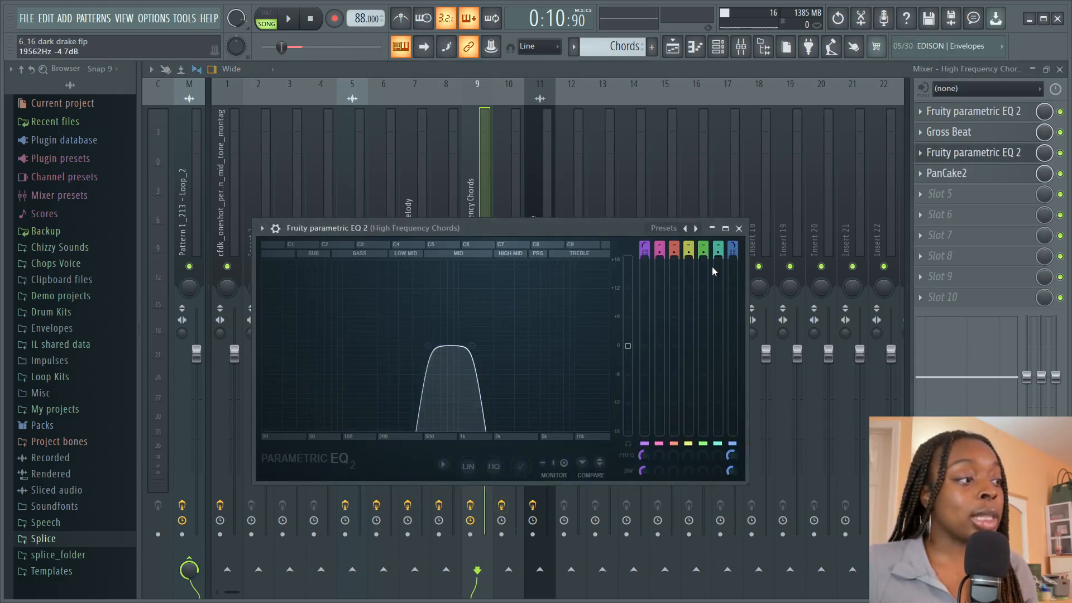
click(744, 228)
click(950, 174)
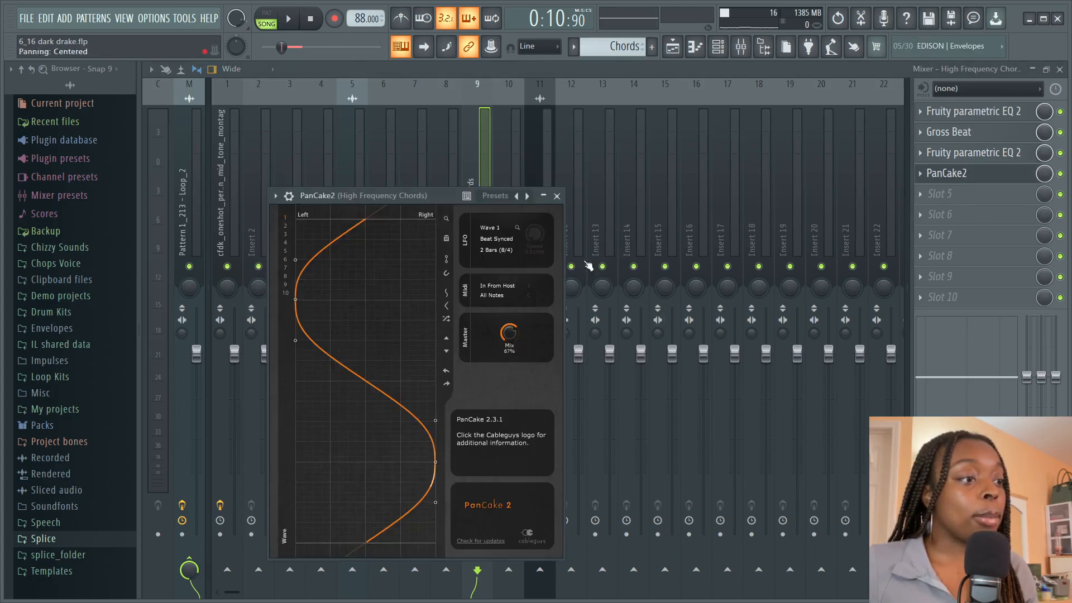
click(557, 196)
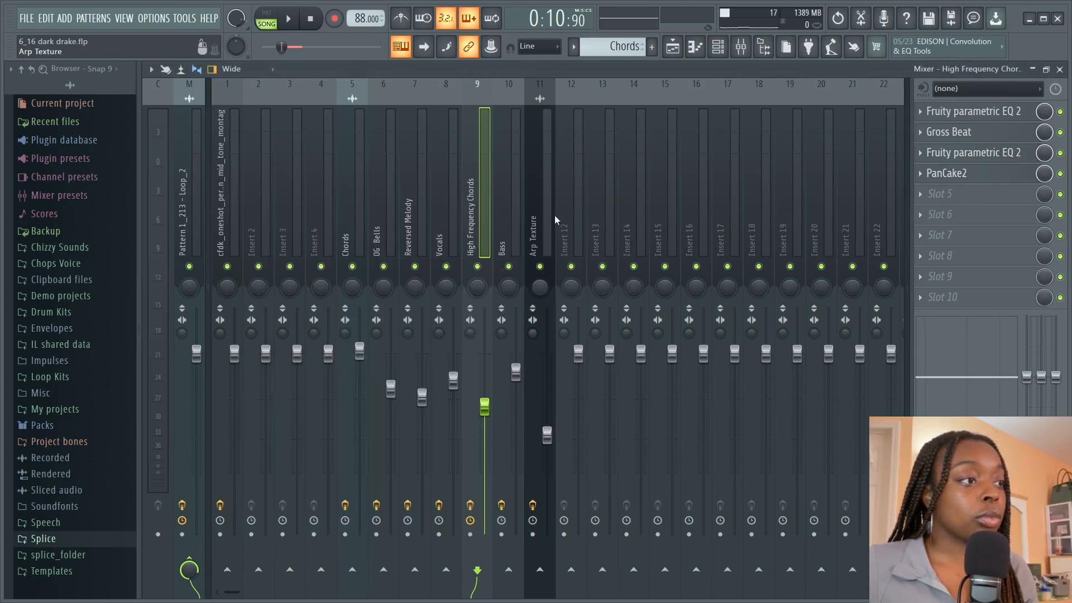
Step: Return to the playlist and play the Chords Up 2 Octaves with GB Sidechain B clip from bar 5
click(692, 49)
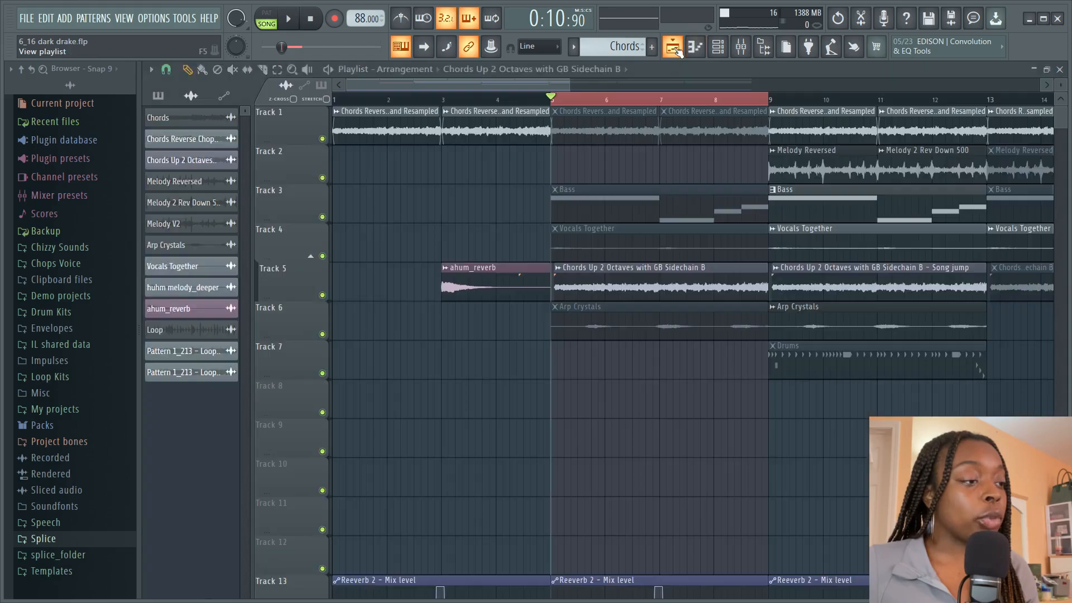
click(294, 27)
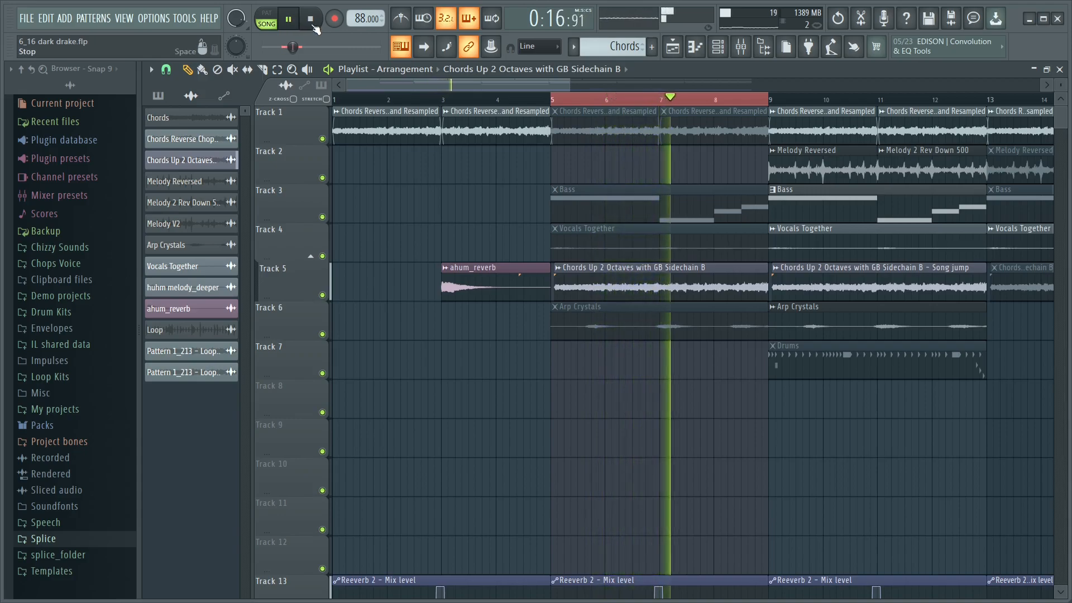
key(space)
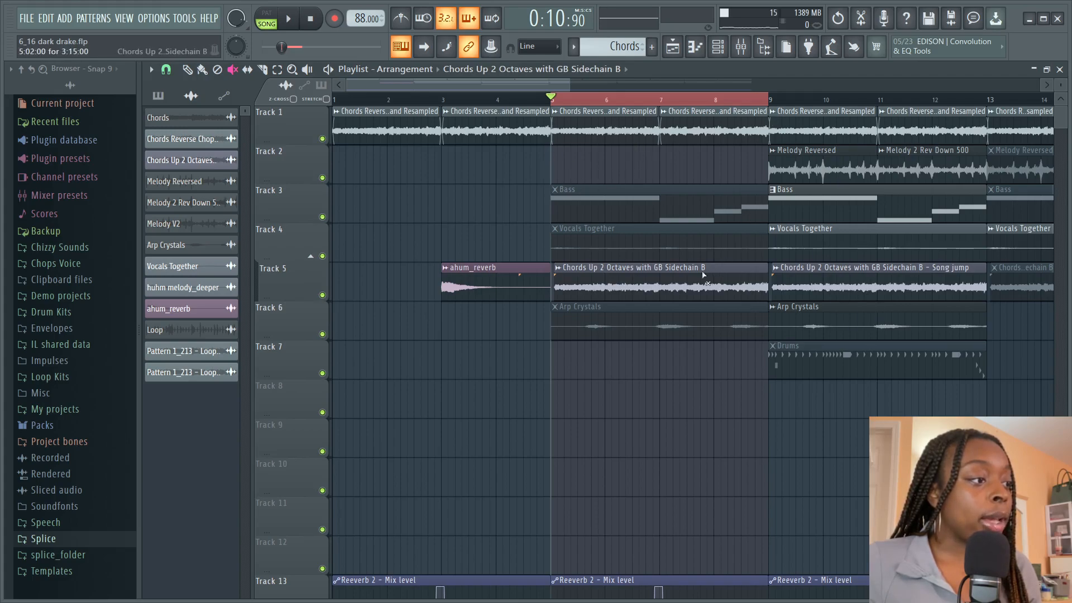
Step: Place the Melody Reversed clip at bar 5 and the Melody 2 Rev Down 500 clip at bar 7 on Track 2
click(190, 71)
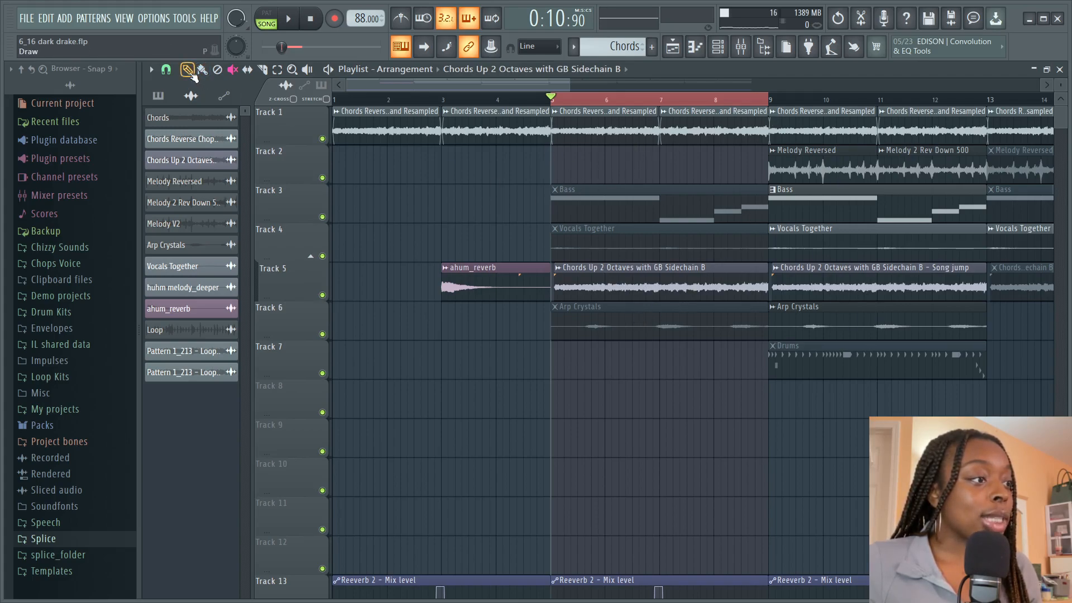
click(174, 181)
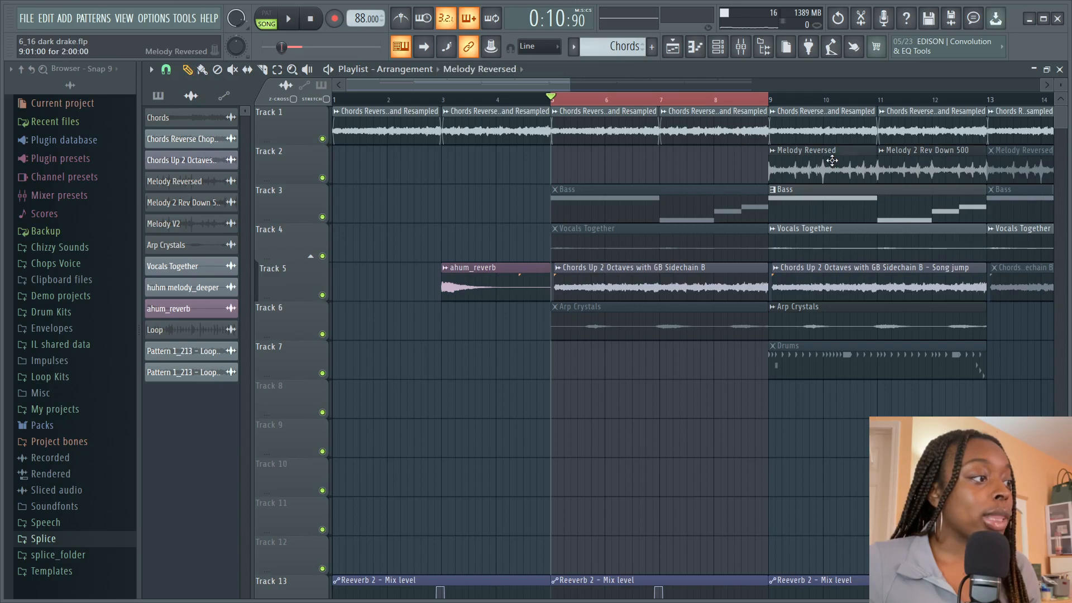
click(560, 162)
click(666, 165)
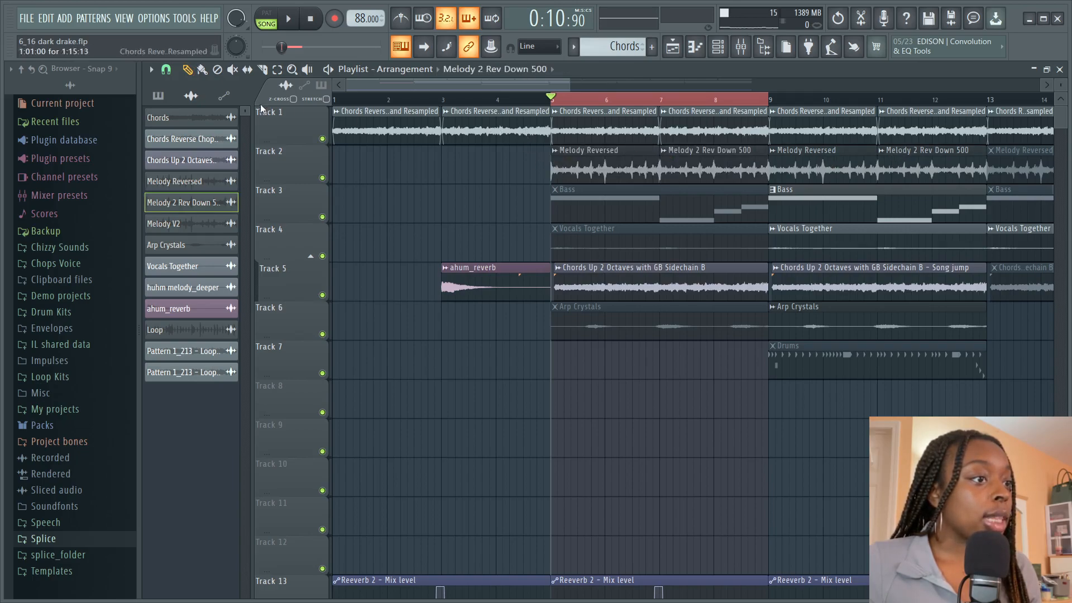
Step: Mute the chord clips in bars 5 to 8 on Tracks 1 and 5, and play the two melody clips on their own
click(233, 70)
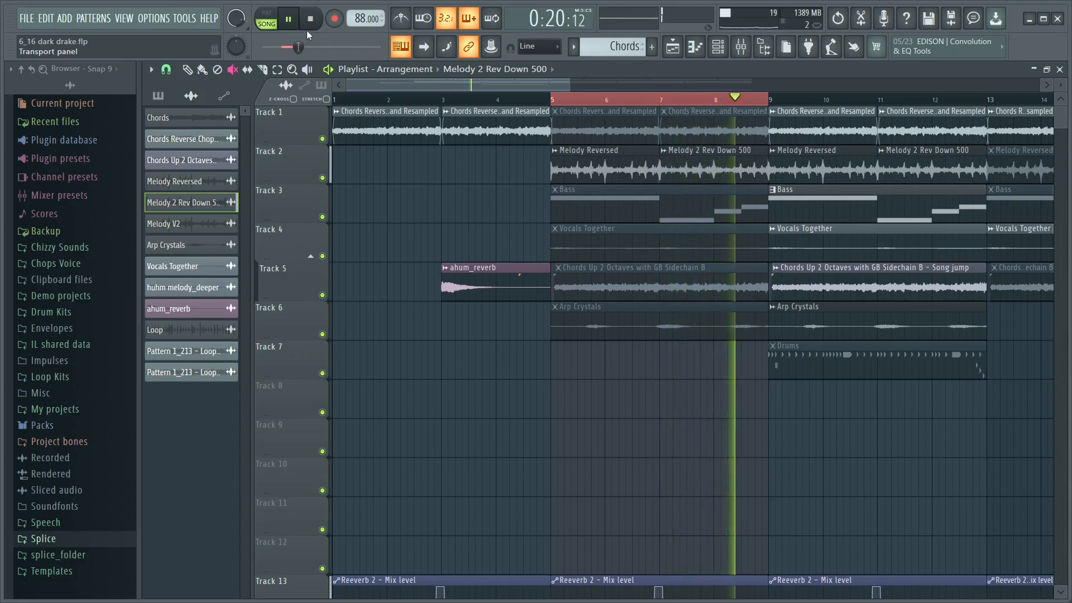
click(312, 25)
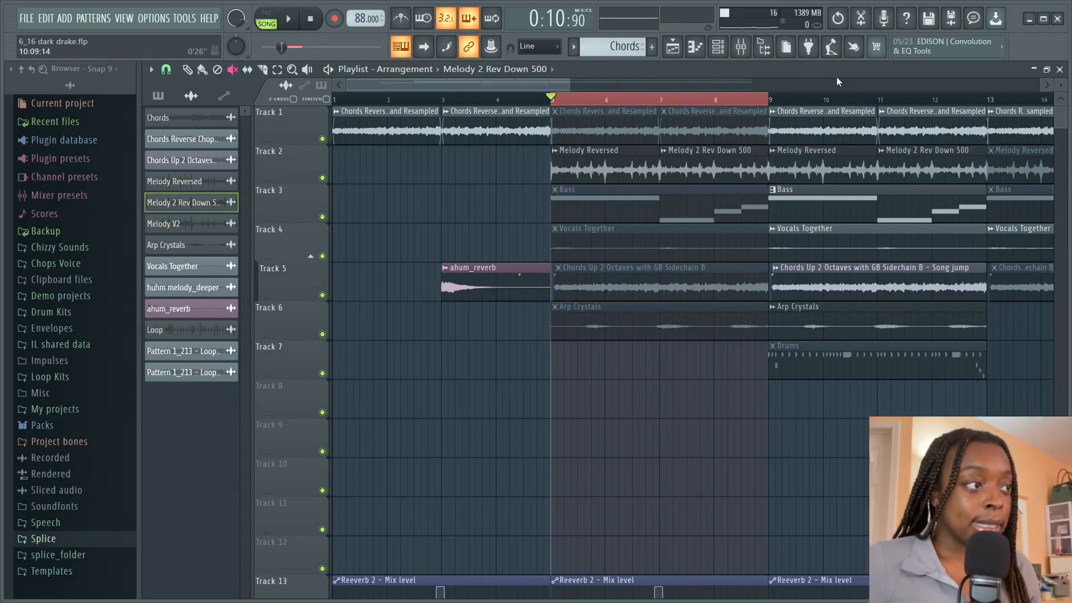
Step: Open the phoenix - bell notes of the Melody with GB Basic 8 pattern in the piano roll and play the pattern alone
click(158, 102)
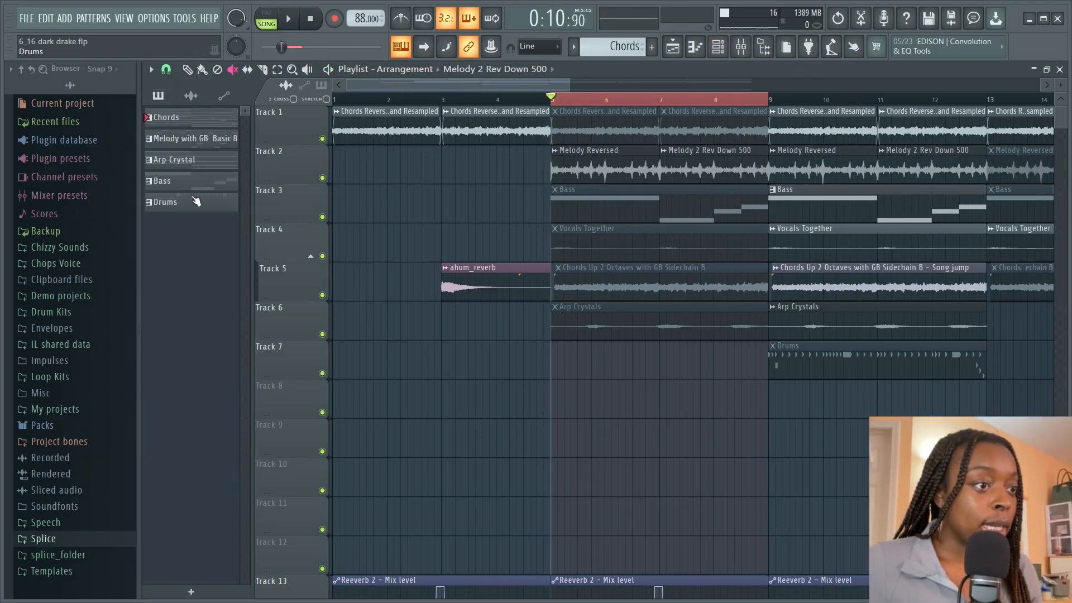
double_click(198, 144)
right_click(329, 239)
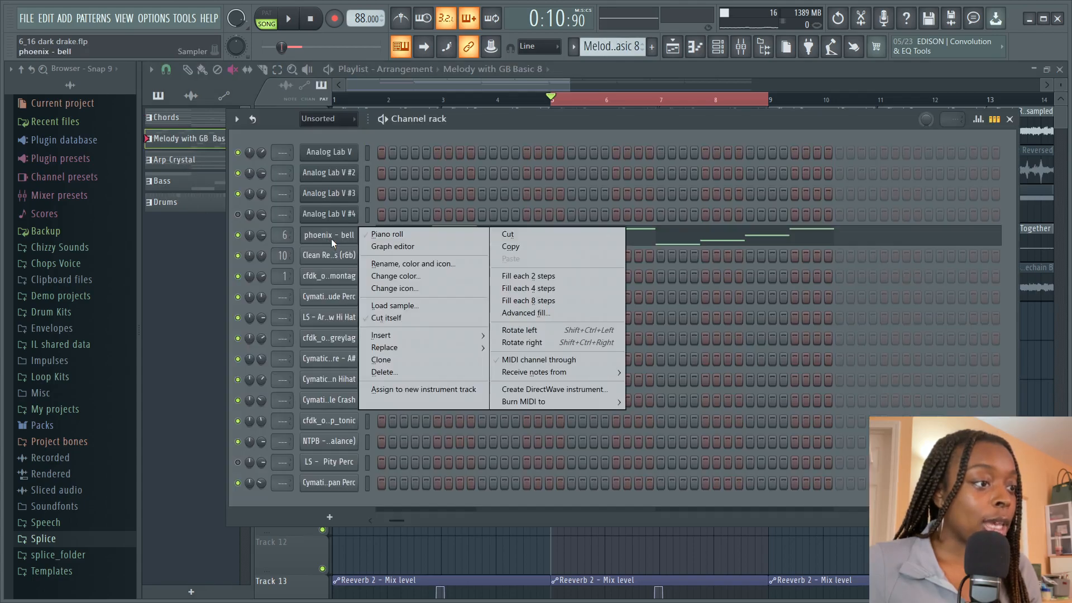
click(390, 235)
scroll(491, 252, up, 4)
click(266, 15)
click(289, 19)
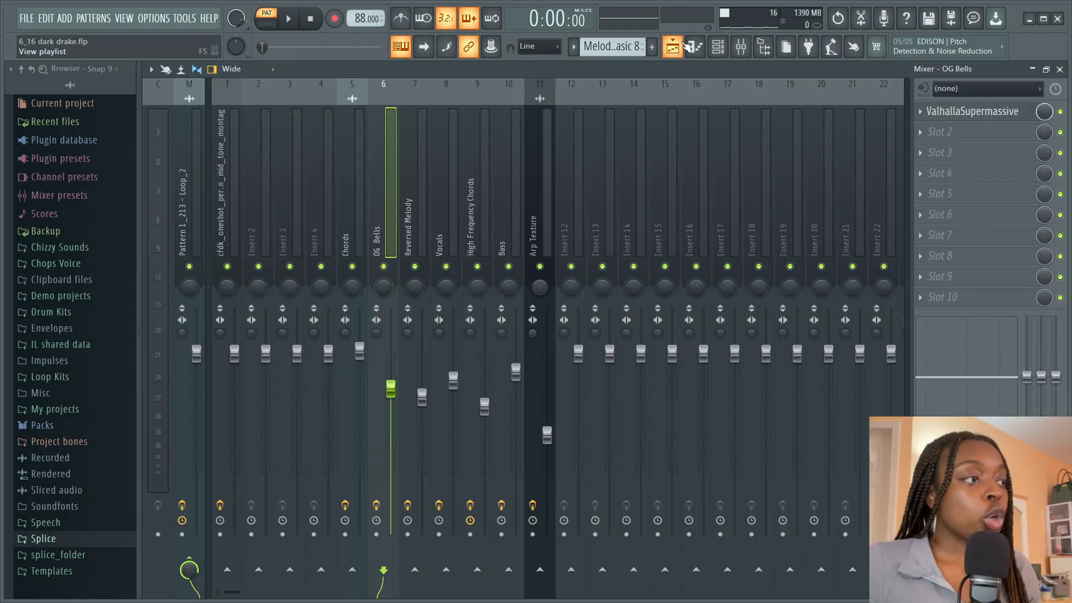
Step: Return to the playlist and inspect the sampler settings of the Melody Reversed audio clip
click(685, 45)
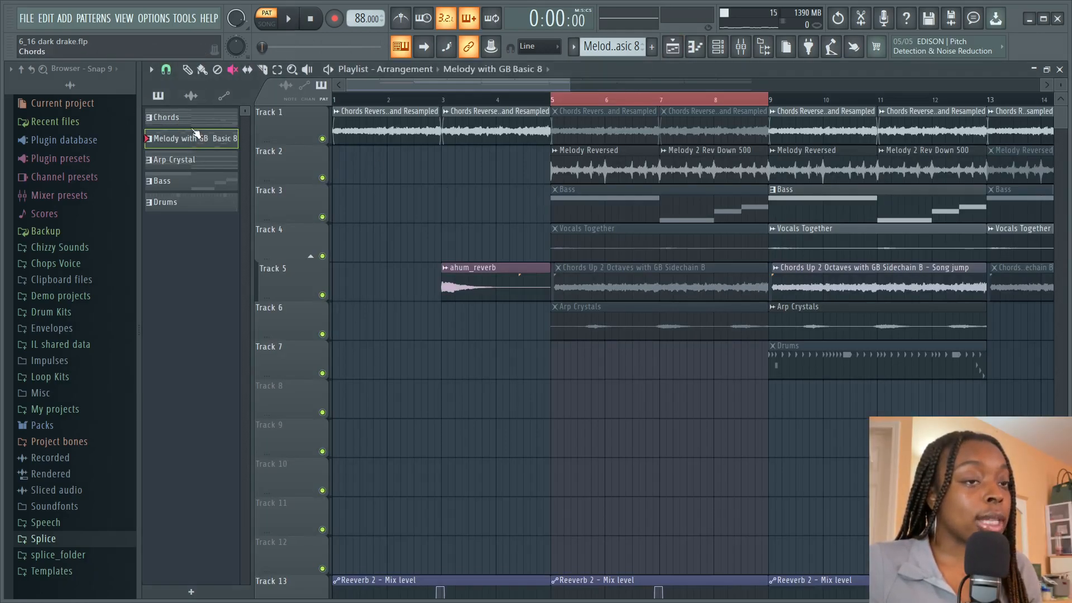
click(191, 97)
double_click(201, 184)
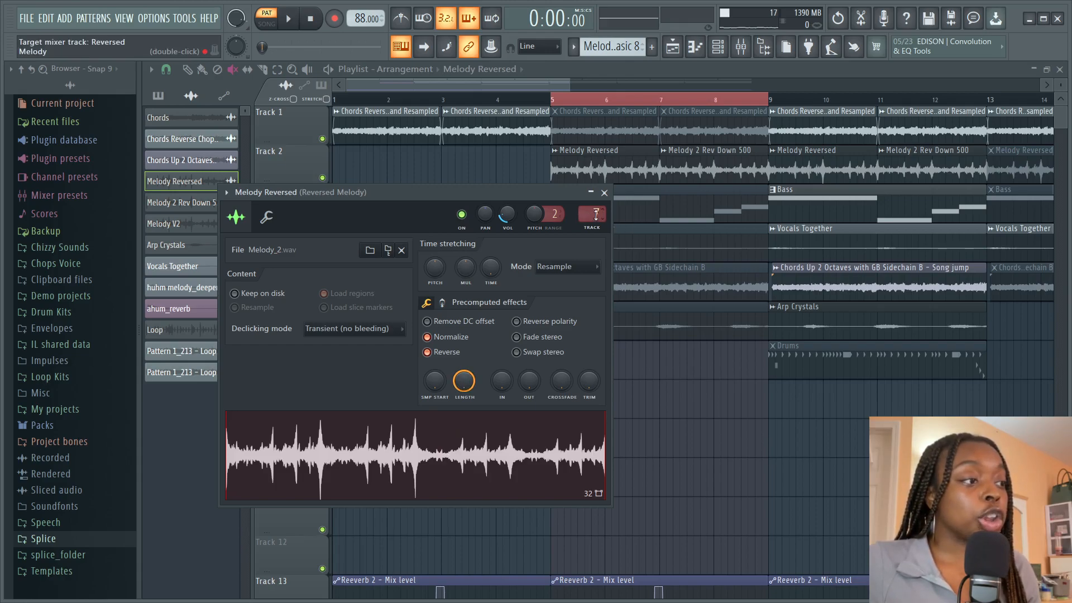
click(604, 193)
Step: Inspect the HalfTime, Fruity Love Philter and Wider effects on the Reversed Melody mixer track
click(741, 47)
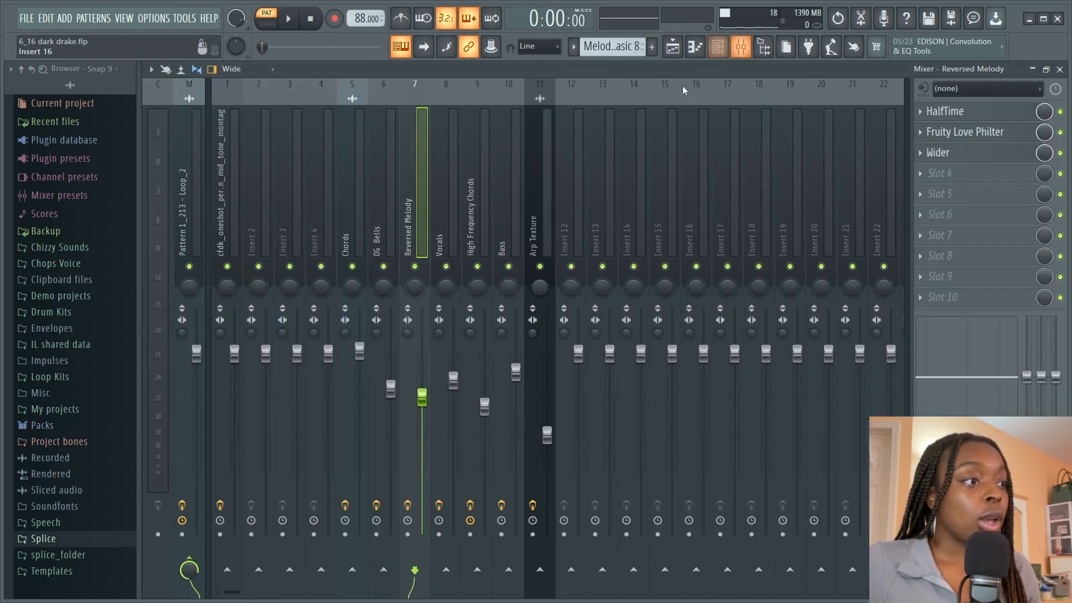
click(988, 116)
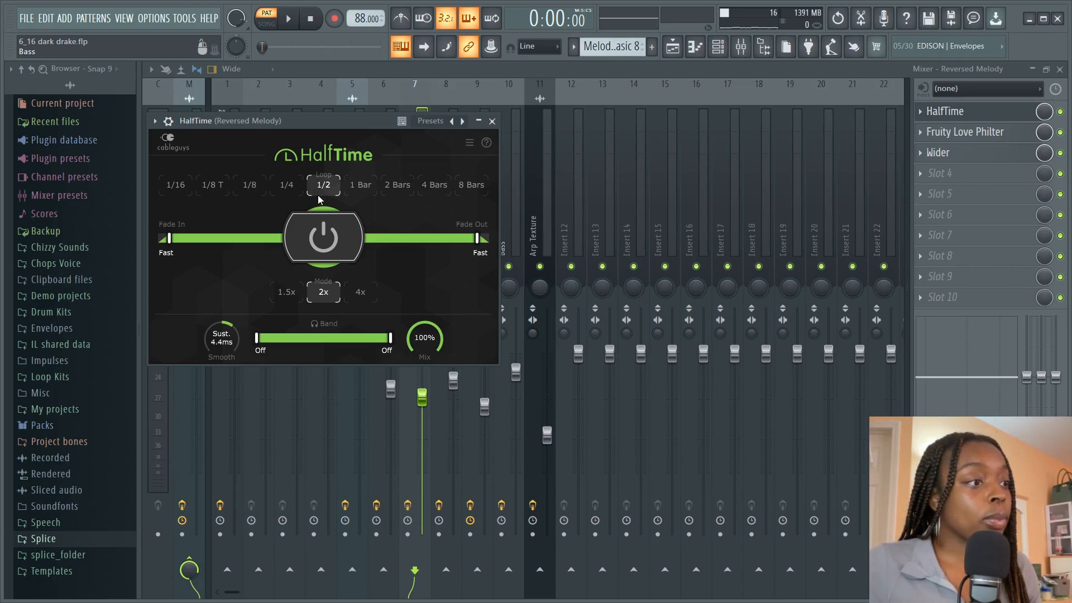
click(492, 121)
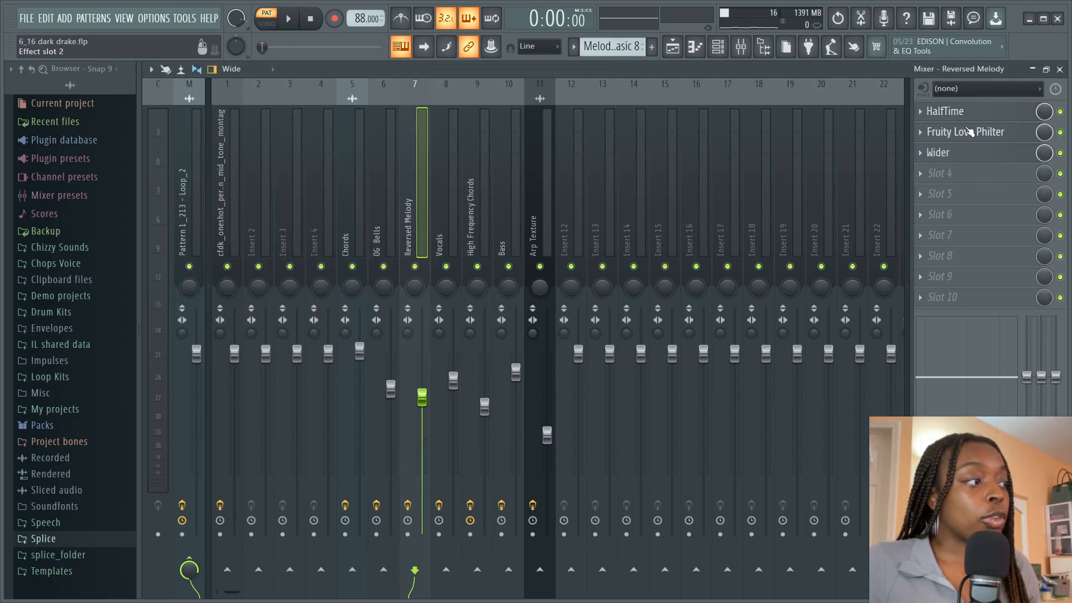
click(975, 132)
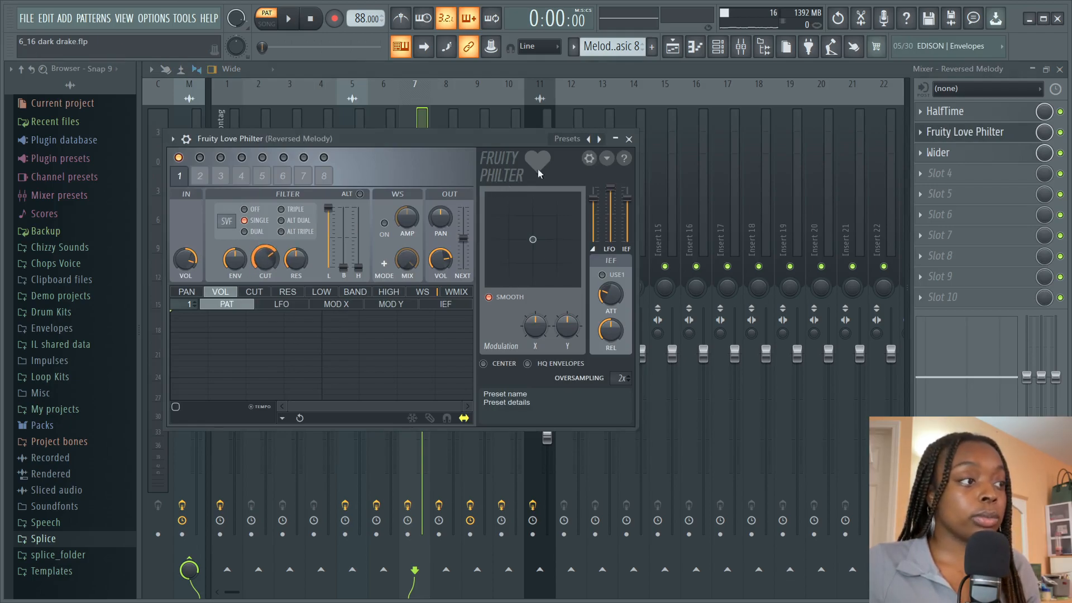
click(630, 140)
click(956, 156)
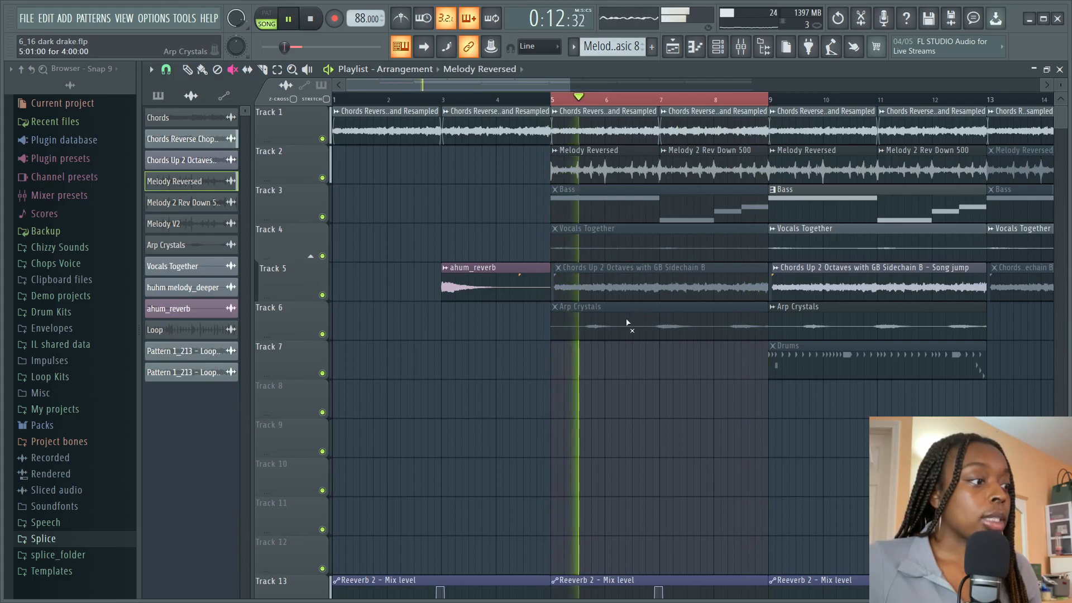
Step: Unmute the Chords Up 2 Octaves with GB Sidechain B clip at bar 5 during playback, and stop after listening to the layers together
click(604, 281)
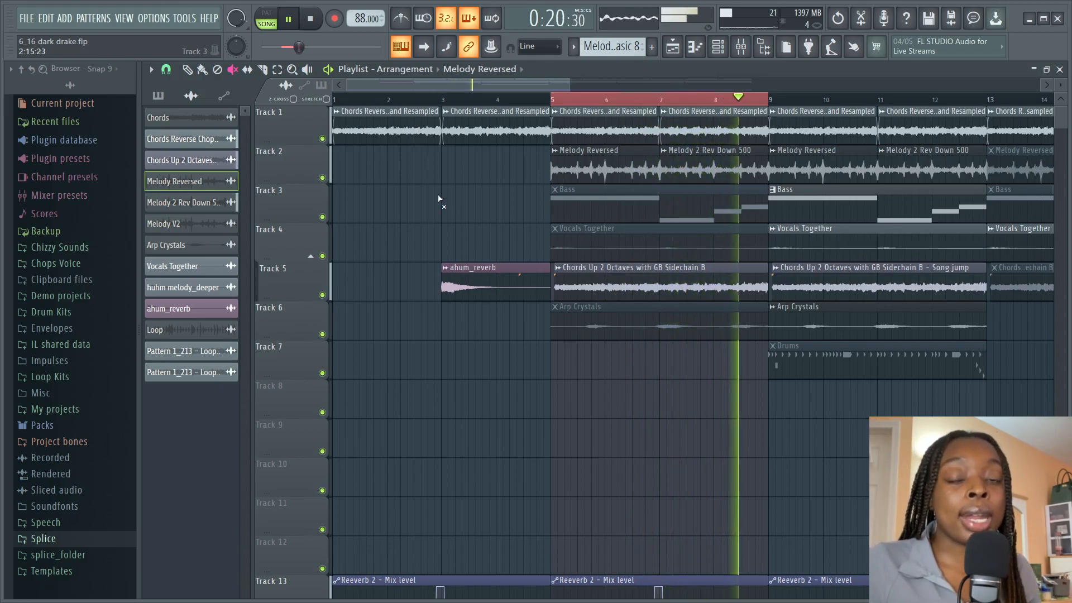
click(311, 20)
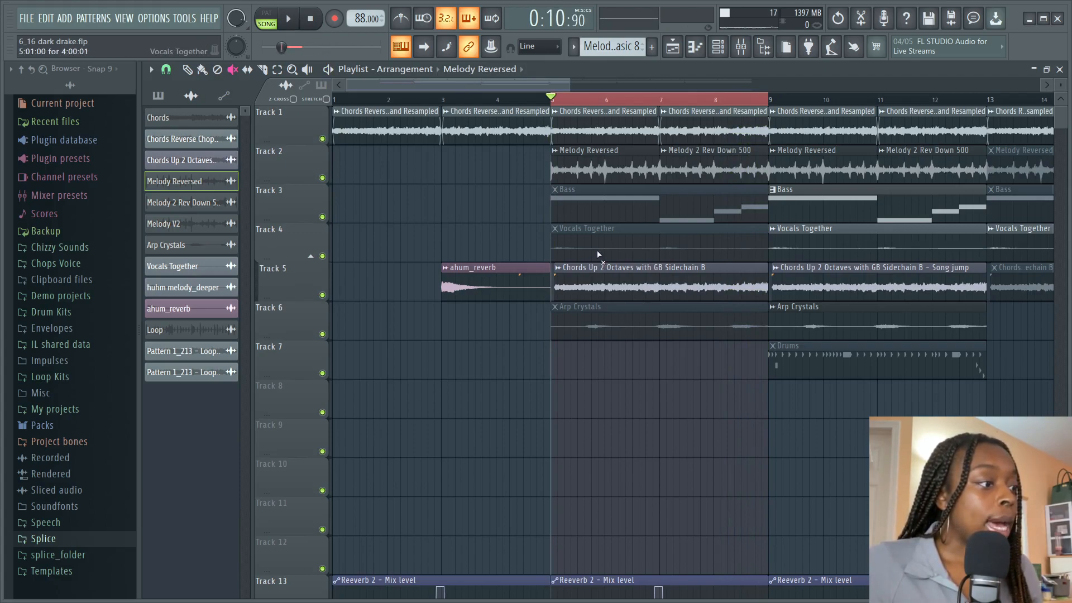
Step: Unmute the Vocals Together clip at bar 5, mute the chord and melody clips in bars 5 to 8, and play the vocals alone
click(569, 246)
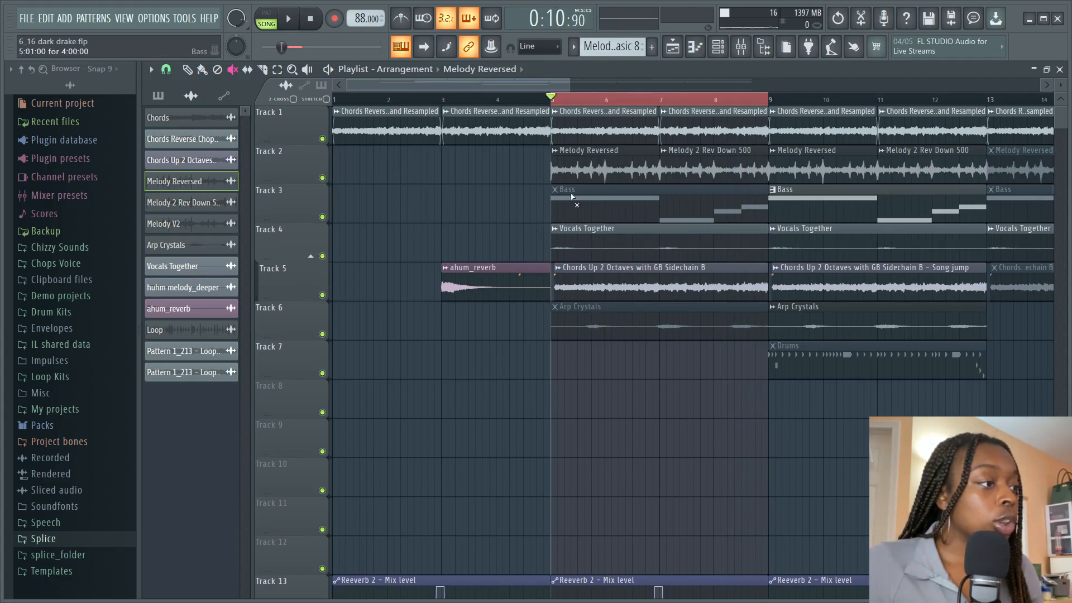
mouse_move(581, 137)
mouse_down()
mouse_move(730, 151)
mouse_move(726, 131)
mouse_up()
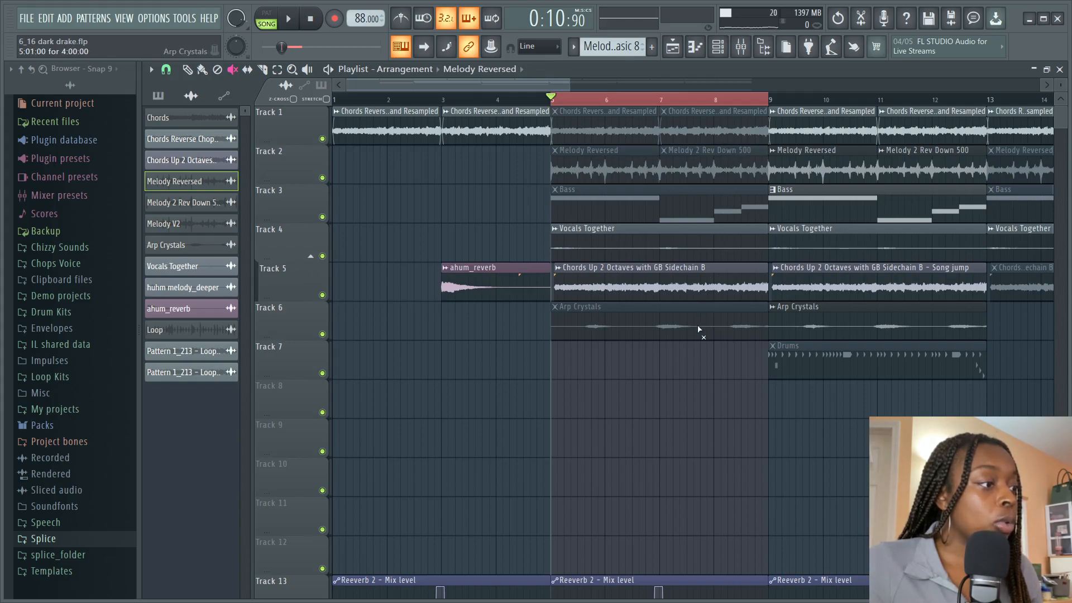
drag(660, 334, 629, 288)
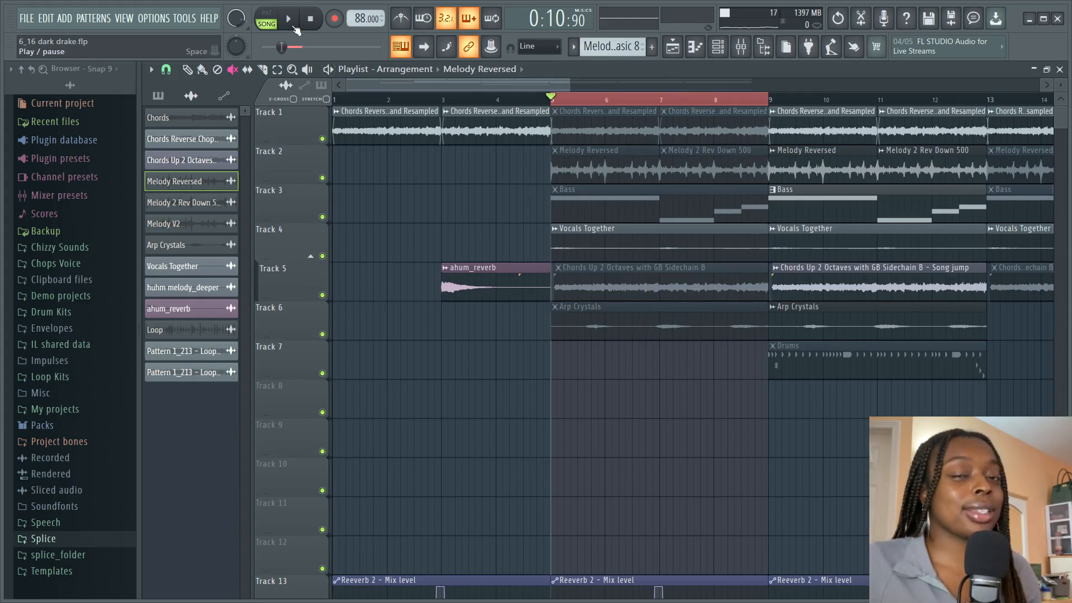
click(295, 28)
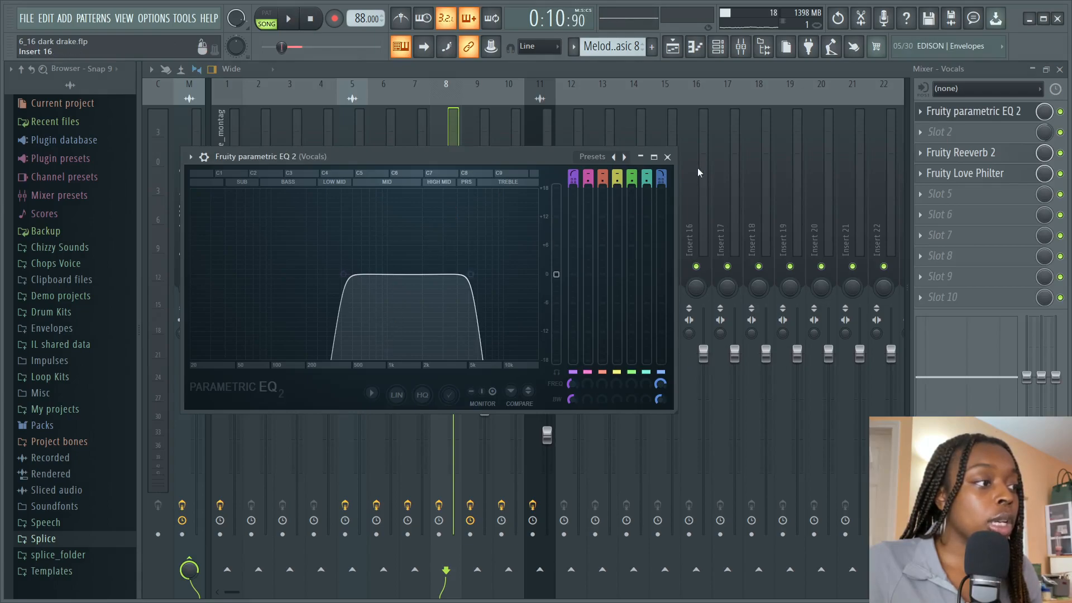
Step: Inspect the Fruity parametric EQ 2, Fruity Reeverb 2 and Fruity Love Philter on the Vocals track, including the Love Philter preset list
click(668, 157)
click(972, 153)
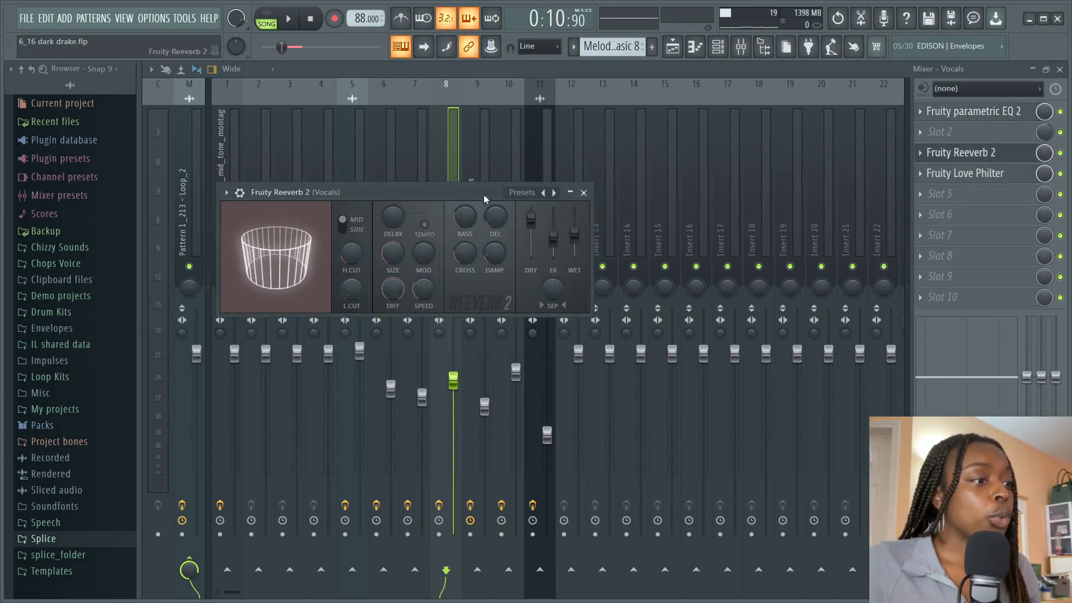
click(584, 192)
click(952, 173)
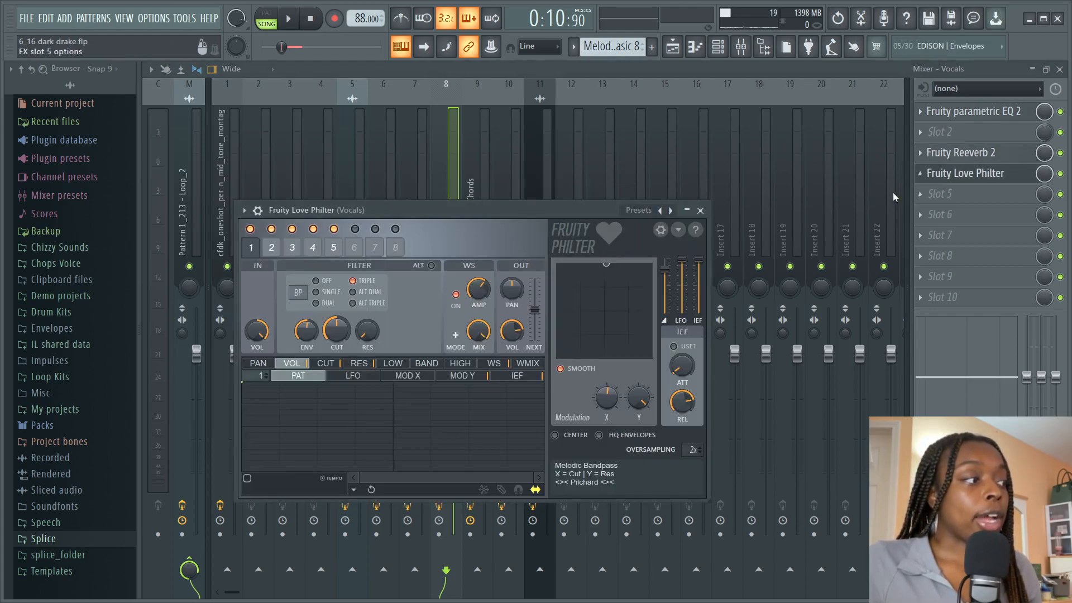
click(647, 210)
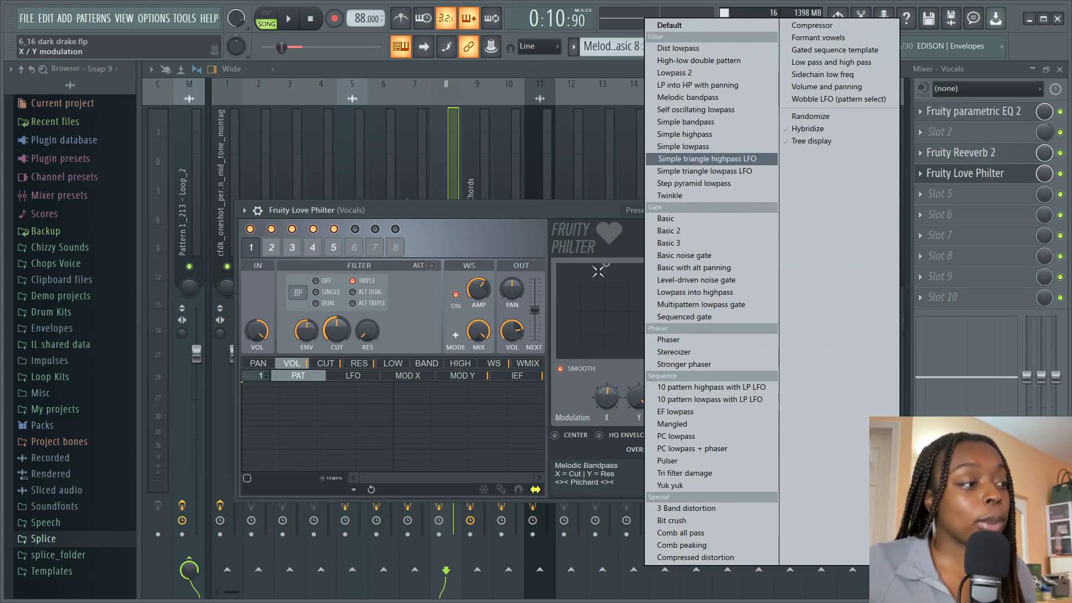
click(602, 229)
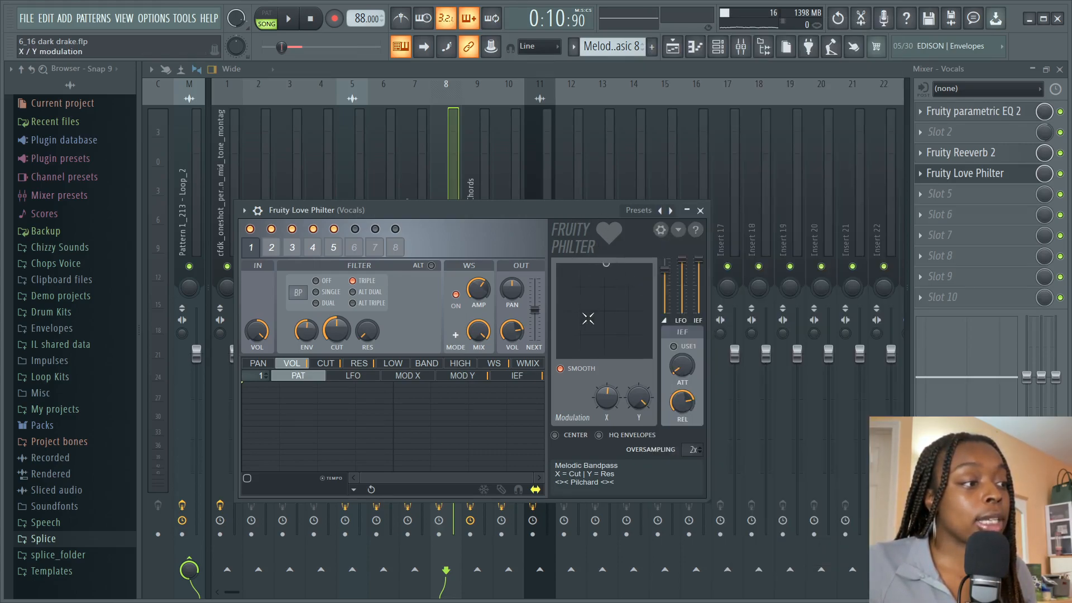
click(702, 211)
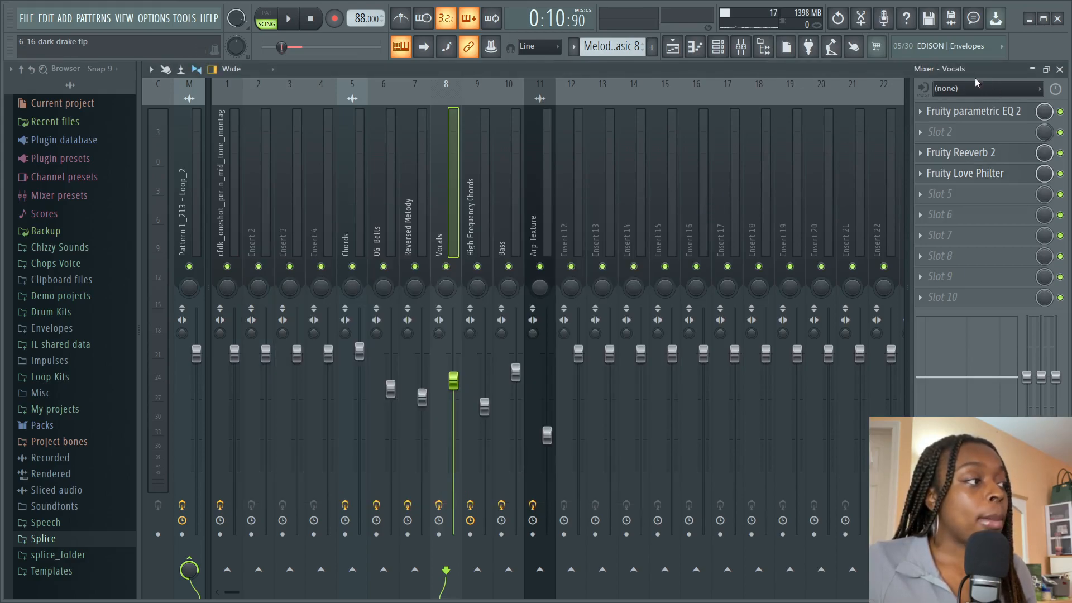
Step: Return to the playlist and open the Arp Crystal pattern's notes in the piano roll
key(F5)
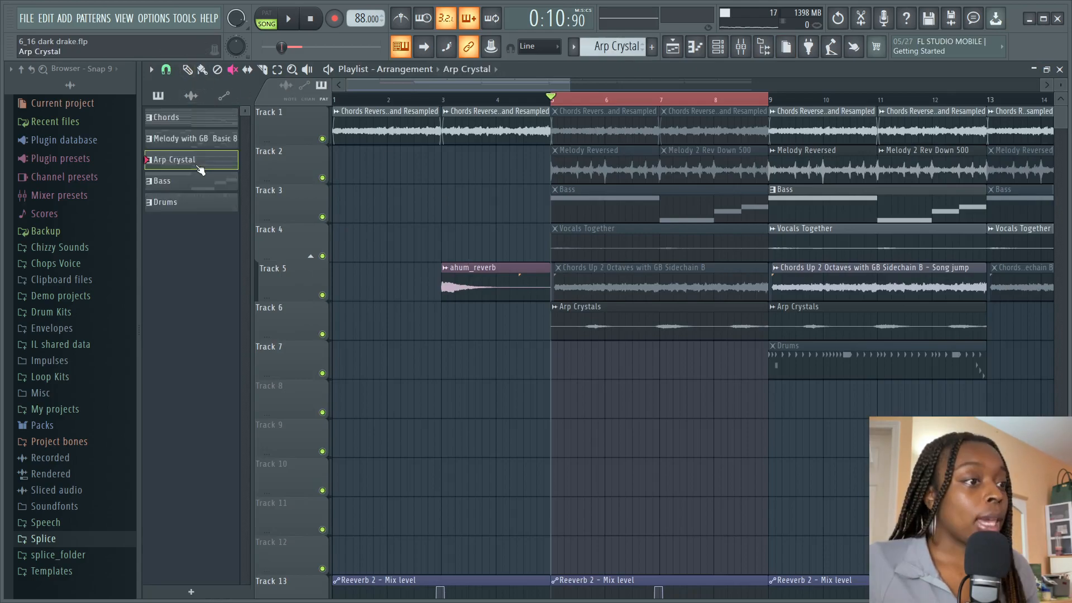
double_click(197, 166)
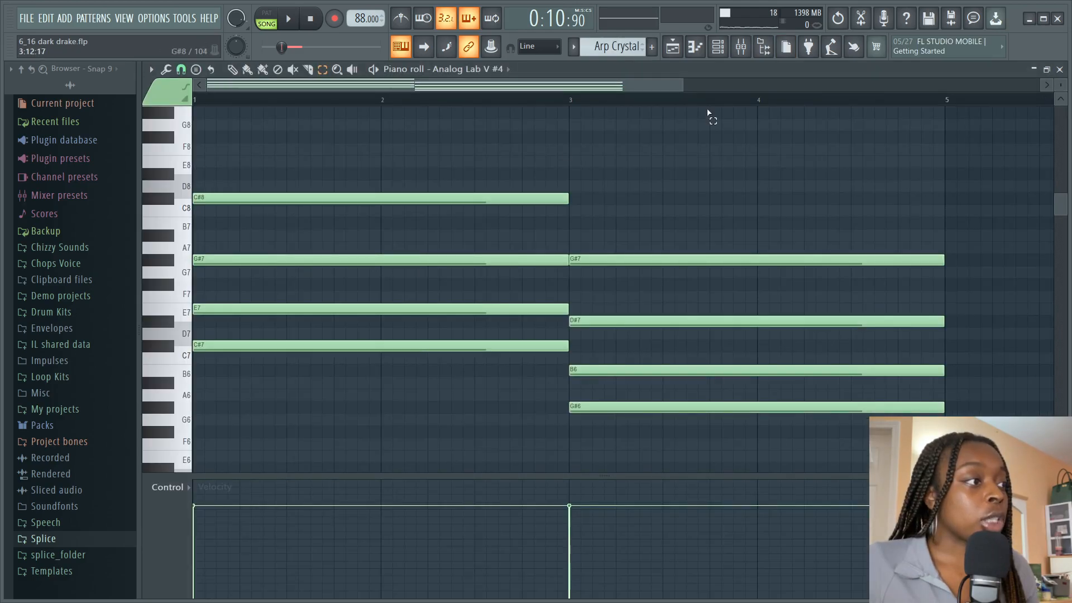
Step: Bring up the Analog Lab V #4 channel from the channel rack and audition its sound with a couple of notes
click(720, 49)
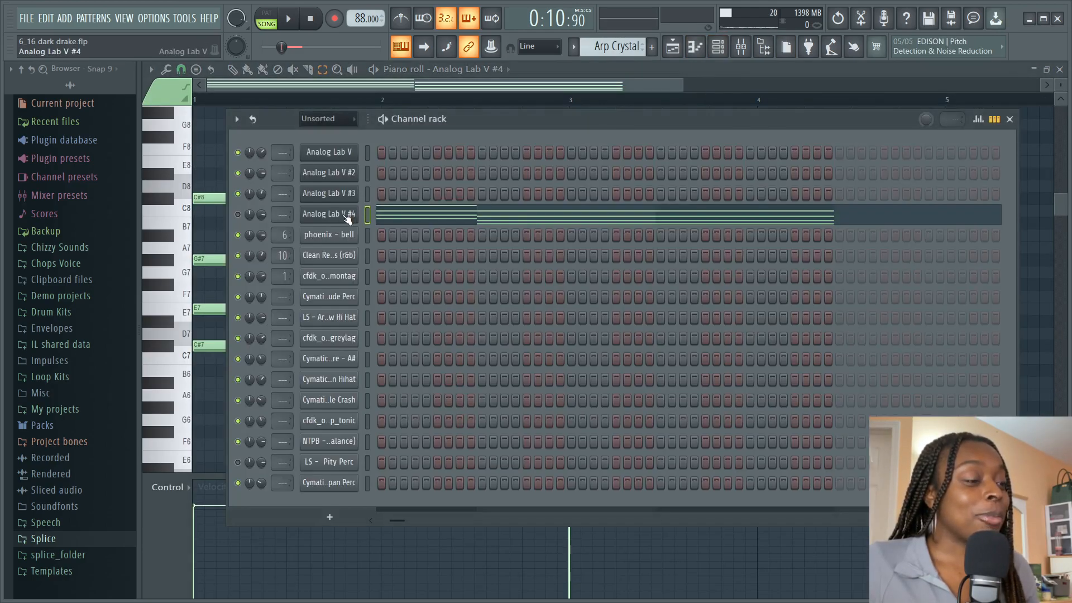
click(342, 216)
click(740, 51)
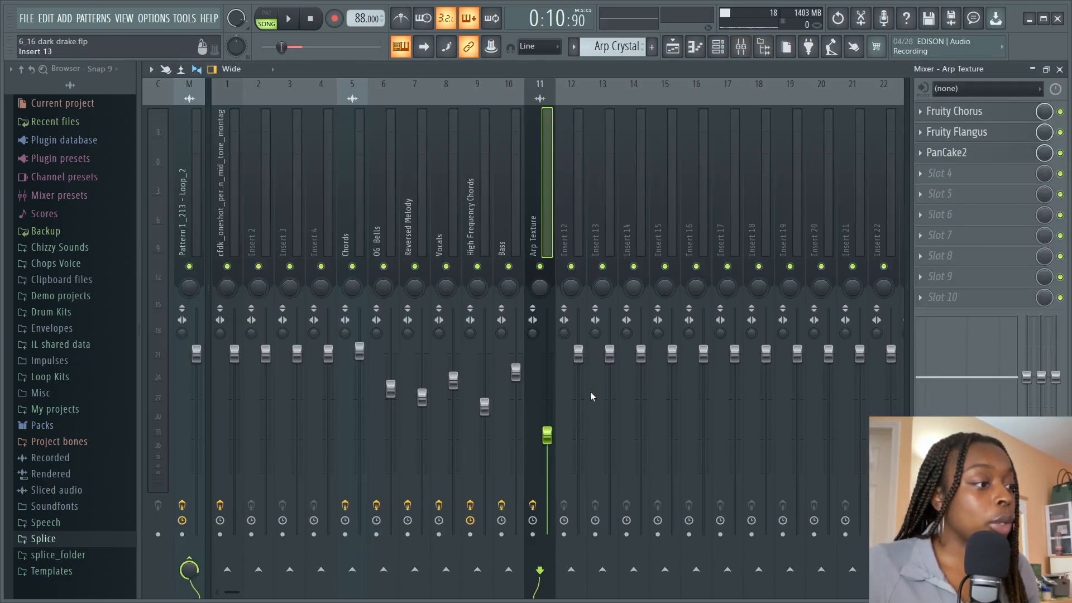
click(726, 51)
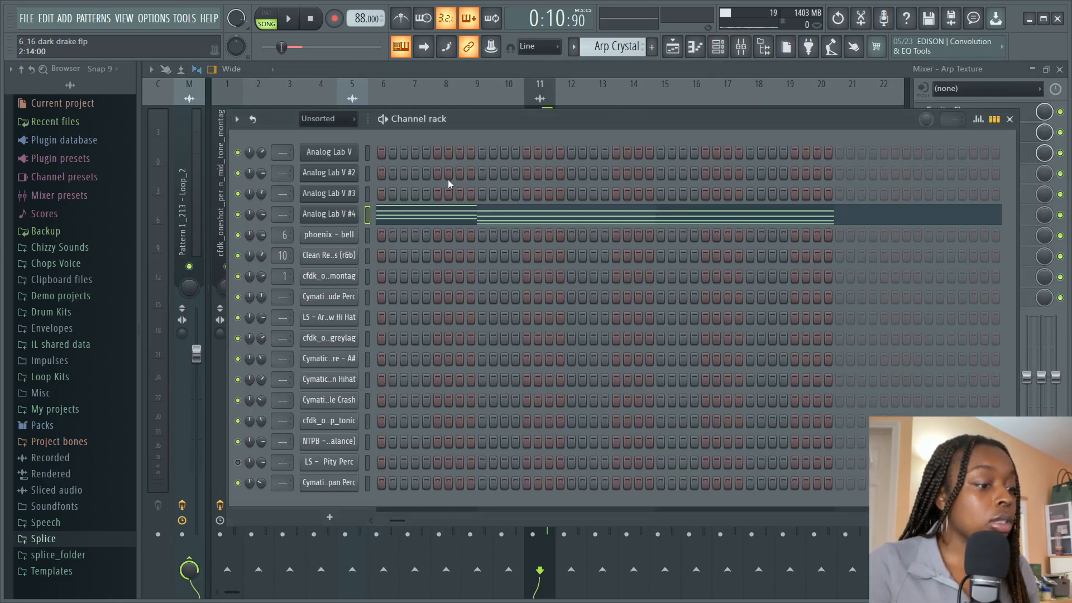
key(n)
key(b)
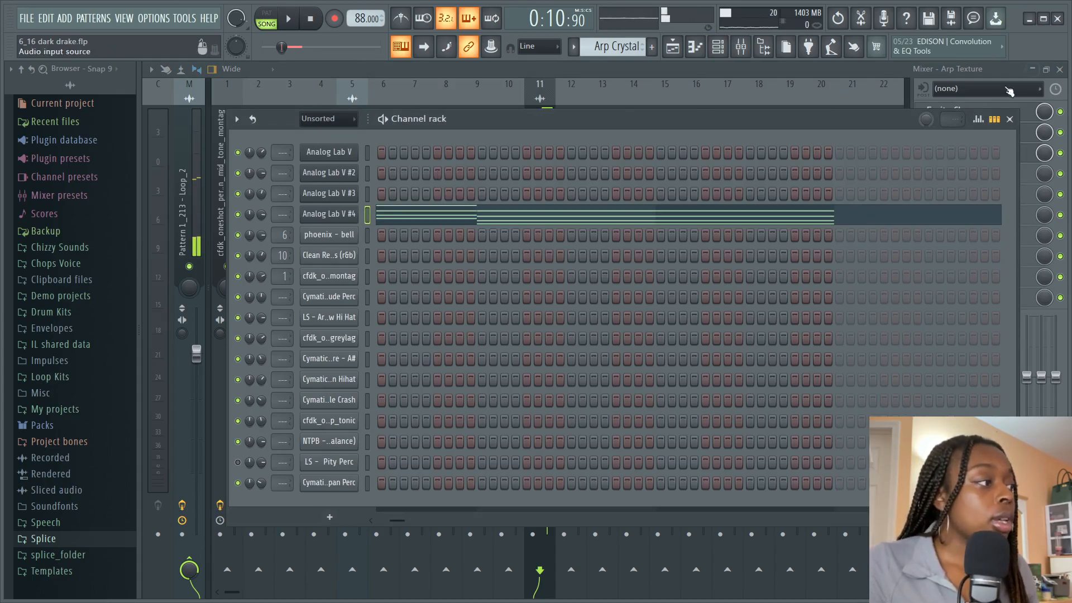
click(1008, 119)
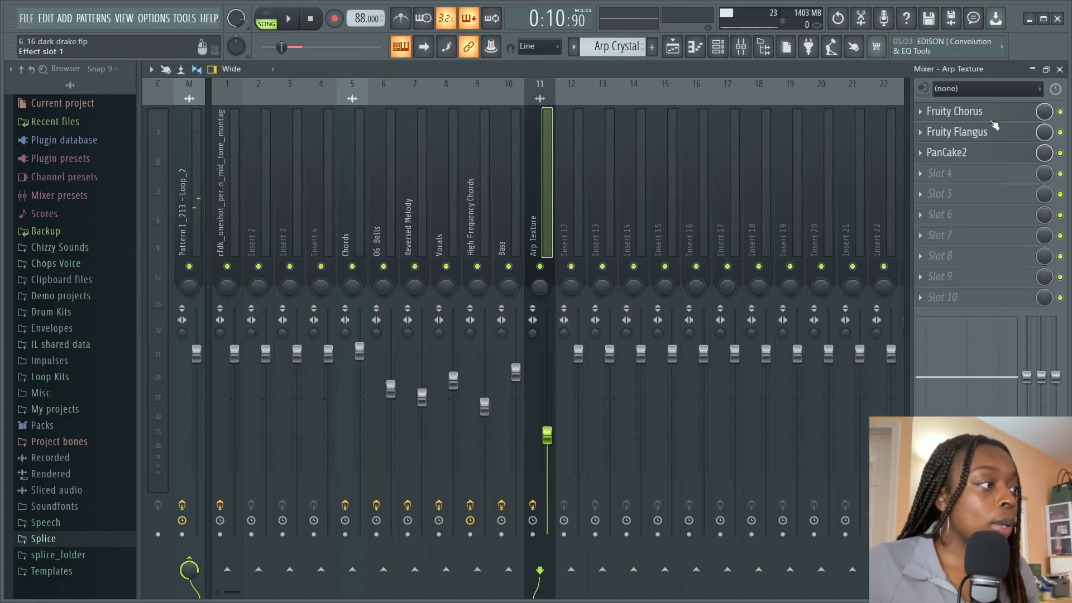
Step: Inspect the Fruity Chorus, Fruity Flangus and PanCake2 settings on the Arp Texture mixer track
click(990, 119)
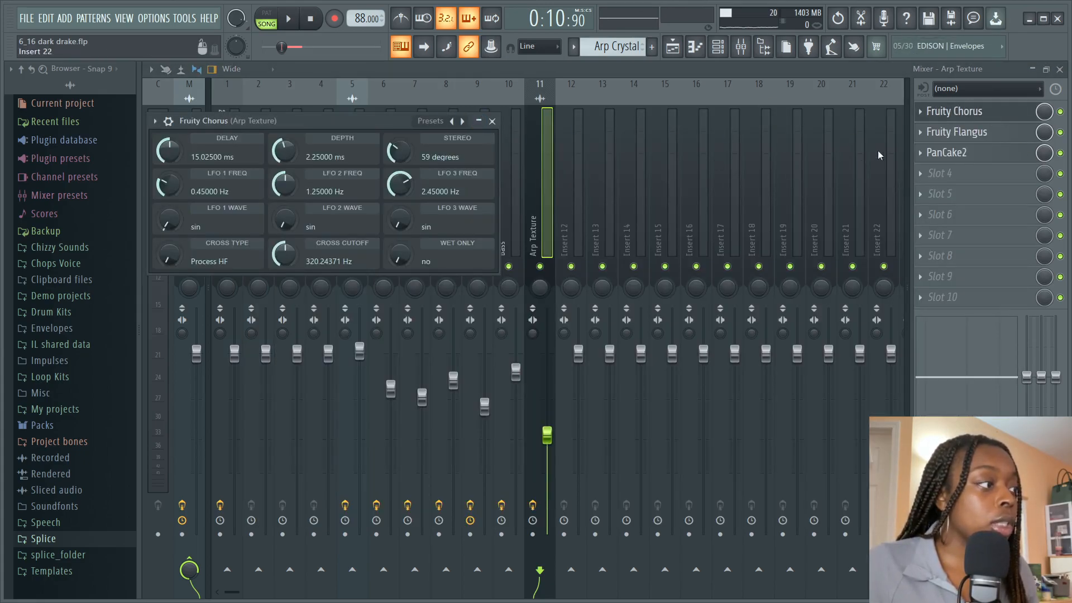
click(951, 139)
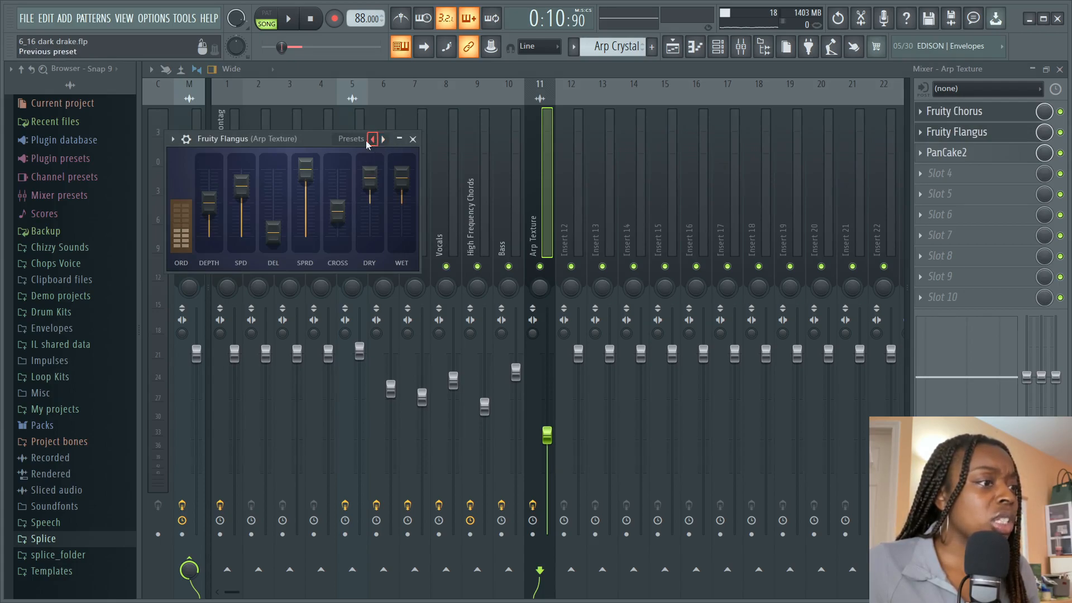
click(412, 139)
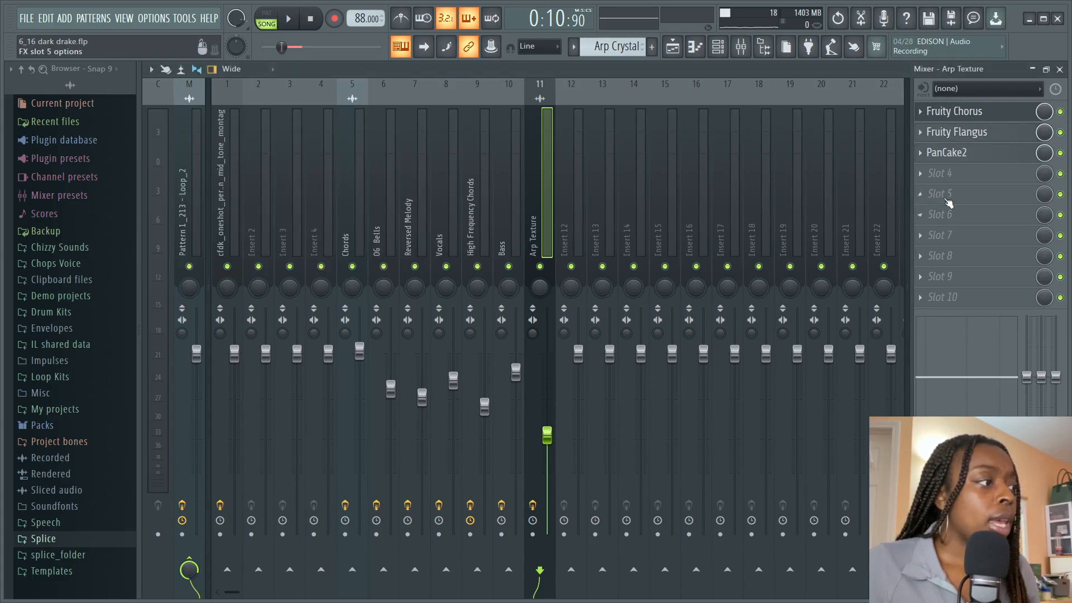
click(951, 154)
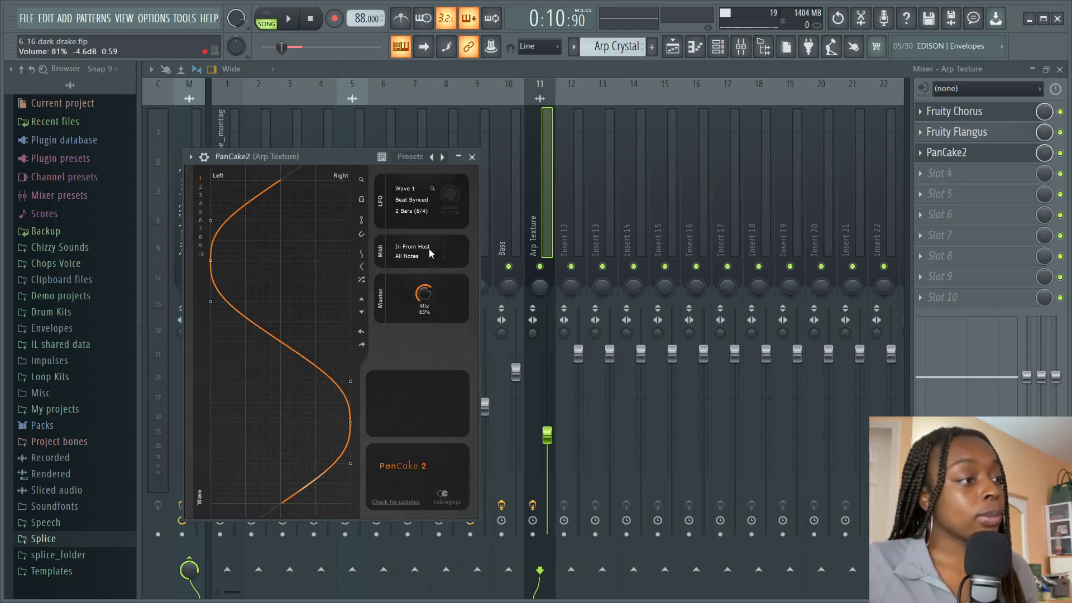
click(472, 157)
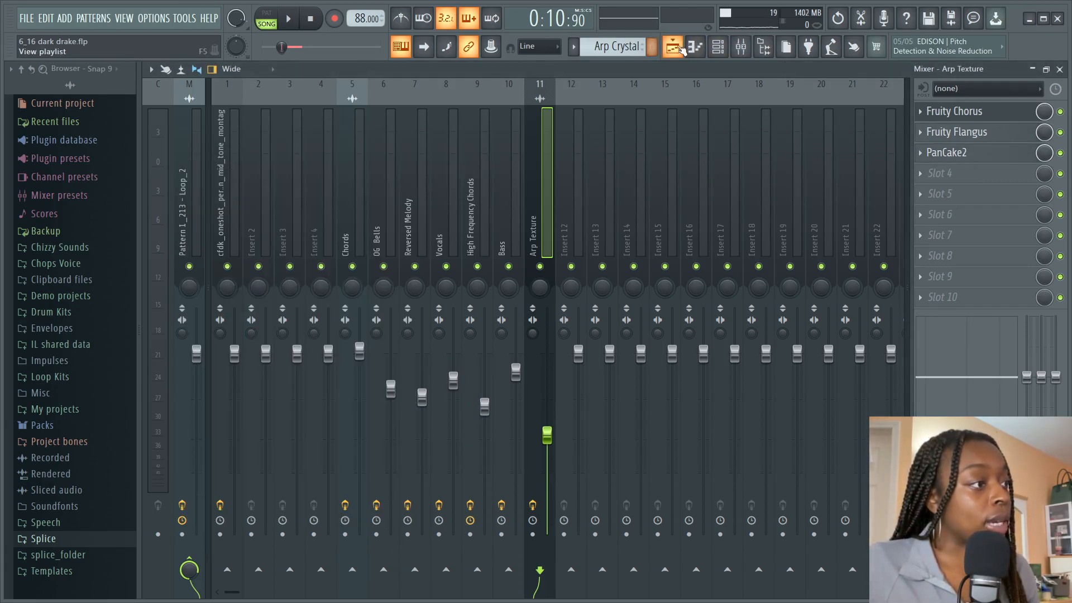
Step: Return to the playlist and play the Arp Crystals clip on its own from bar 5
click(673, 48)
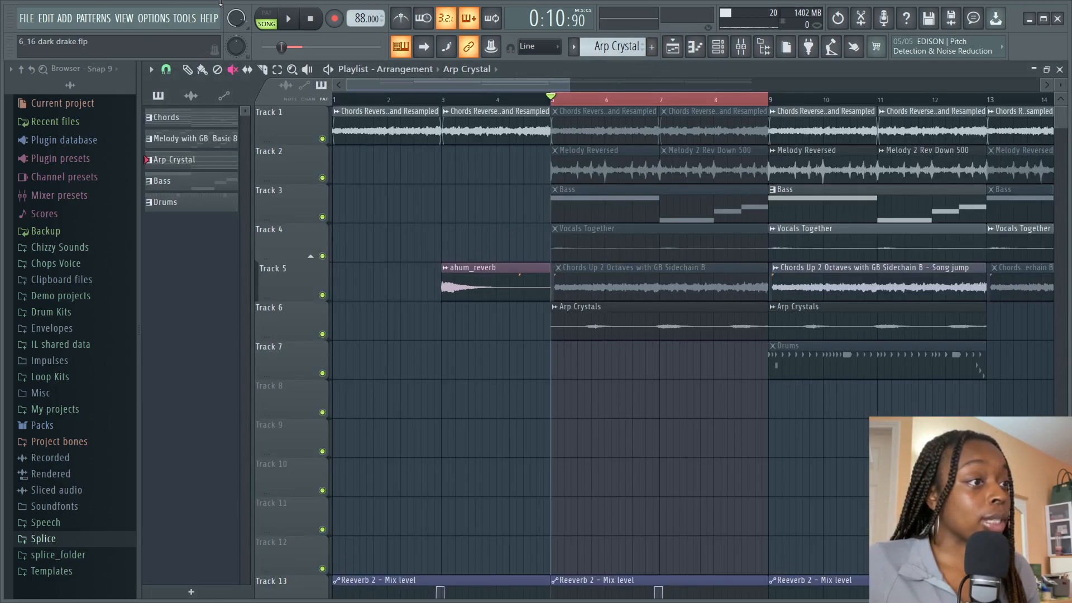
click(287, 21)
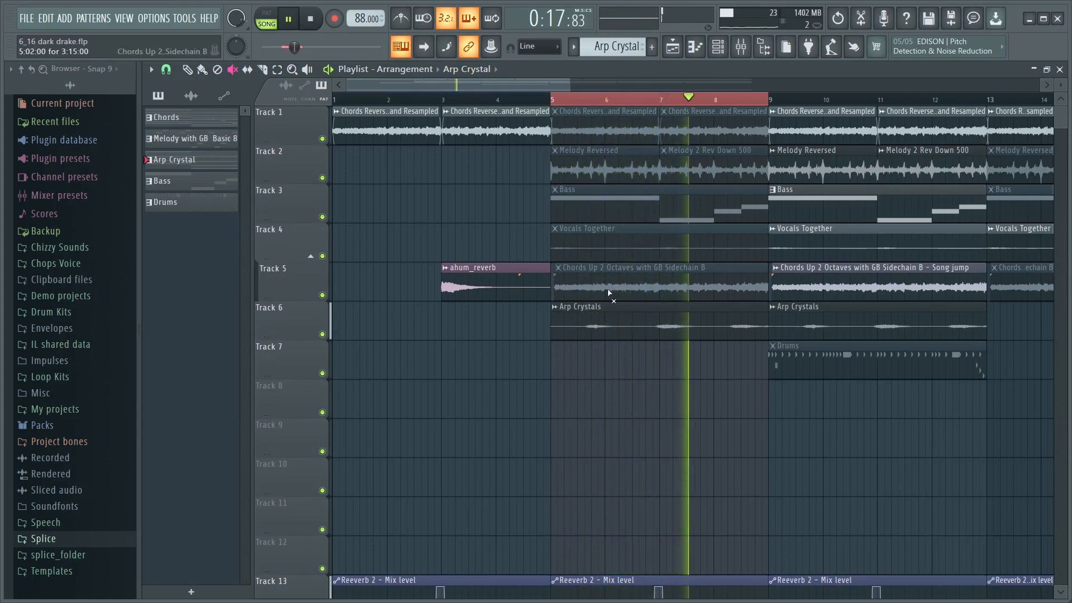
Step: Stop playback, unmute the Bass clip at bar 5, and find Clean Reese Bass (r&b) in the drum kit's R&B Bass folder
click(312, 19)
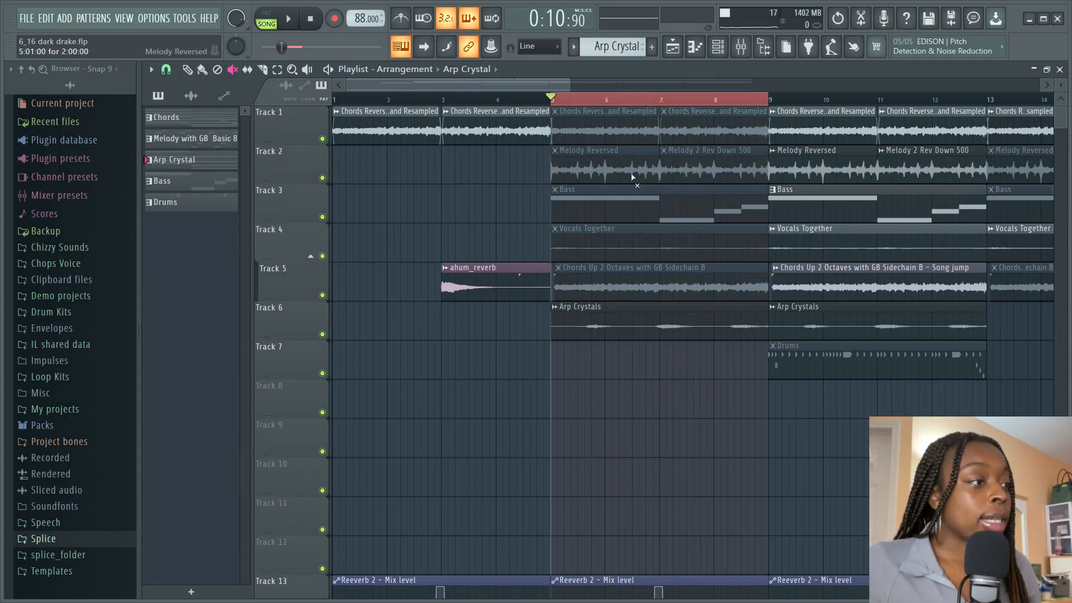
click(603, 212)
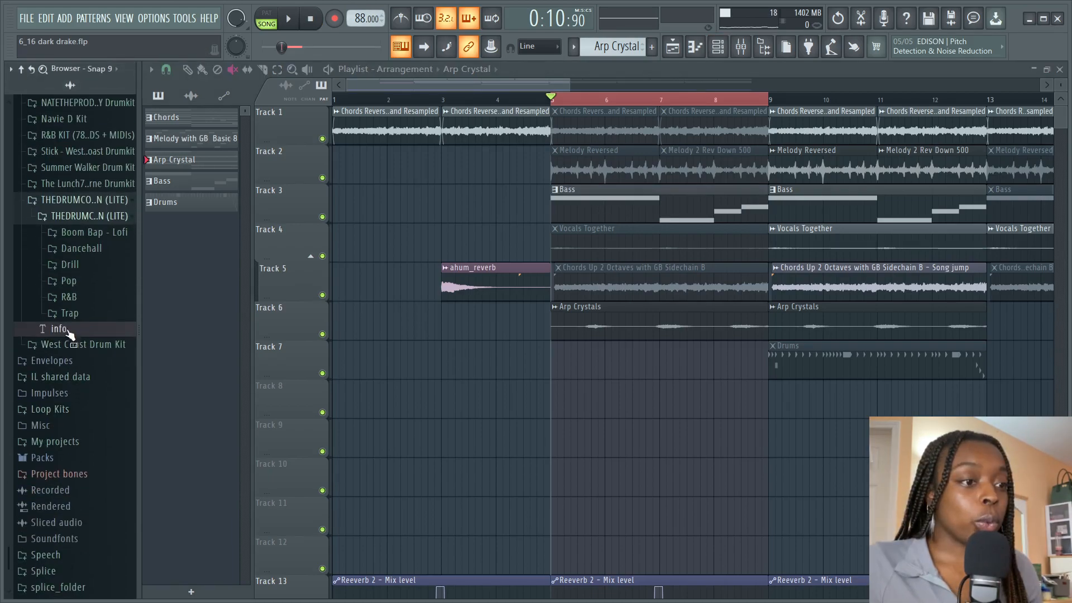
click(70, 298)
click(82, 331)
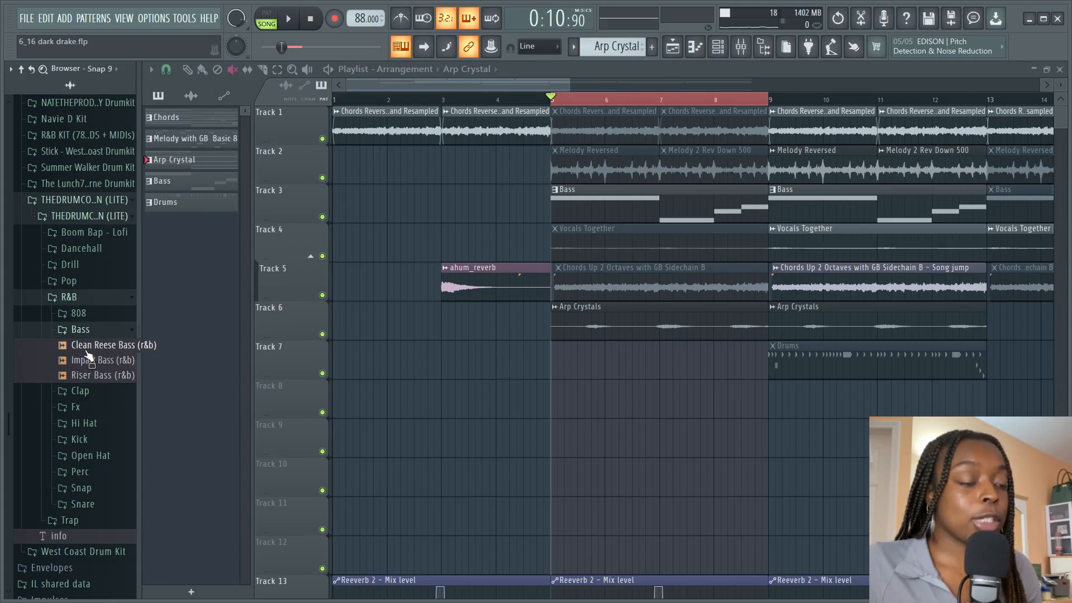
click(86, 350)
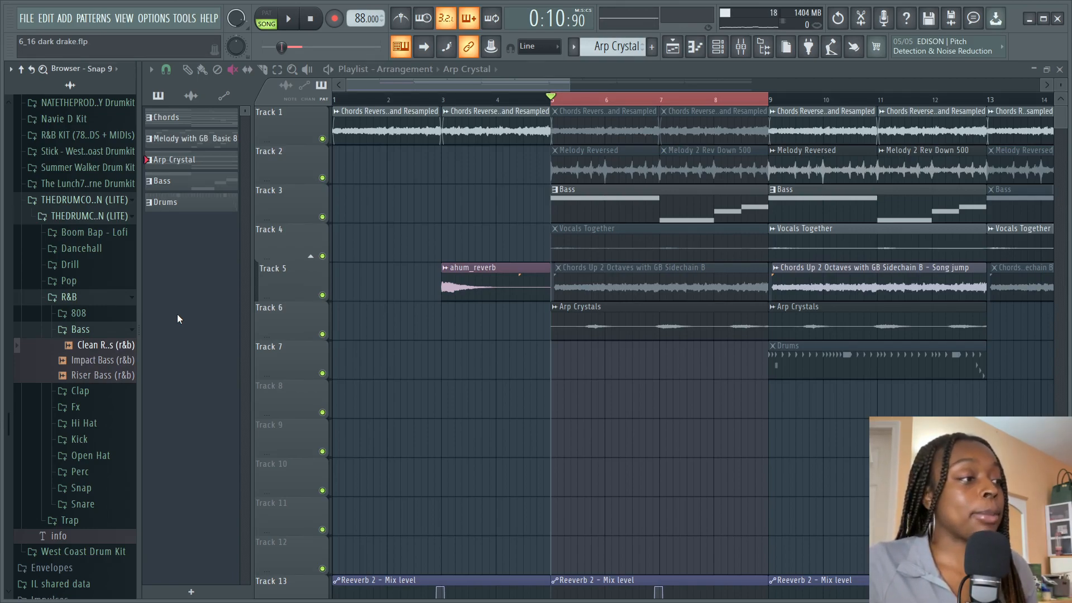
Step: Switch the playlist back to the Draw tool and open the Bass pattern's notes in the piano roll
click(167, 70)
click(192, 69)
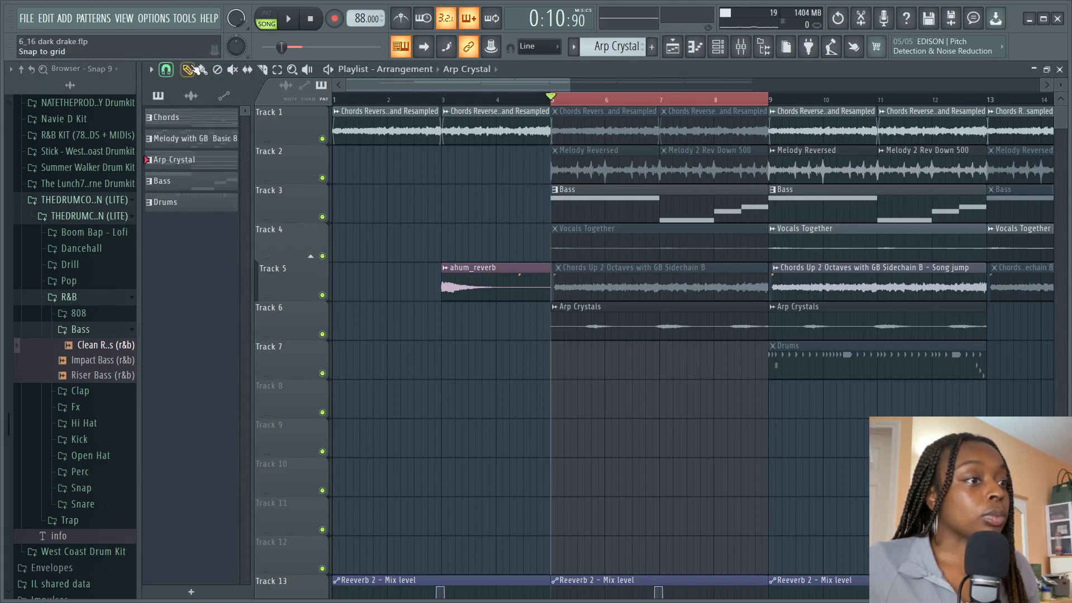
double_click(646, 199)
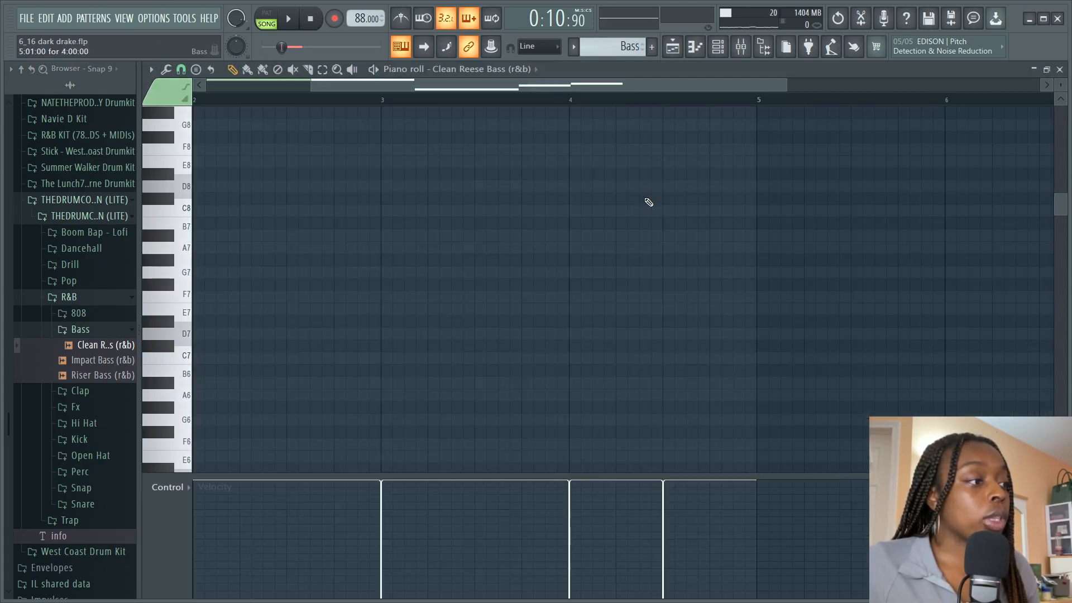
Step: Inspect the Fruity parametric EQ 2 curve on the Bass mixer track
click(743, 47)
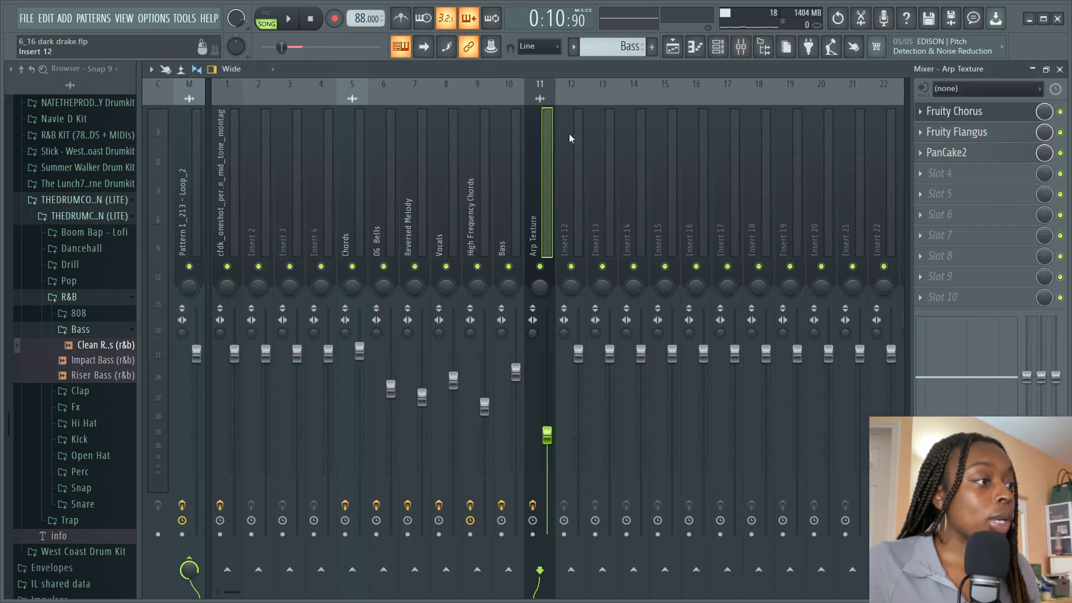
click(524, 95)
click(966, 114)
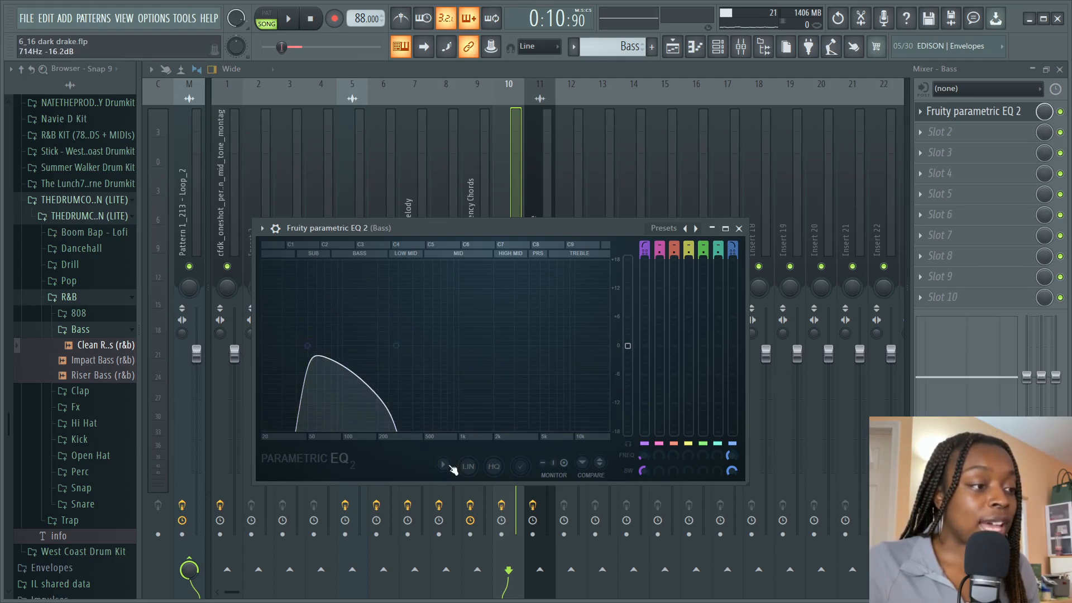
click(739, 228)
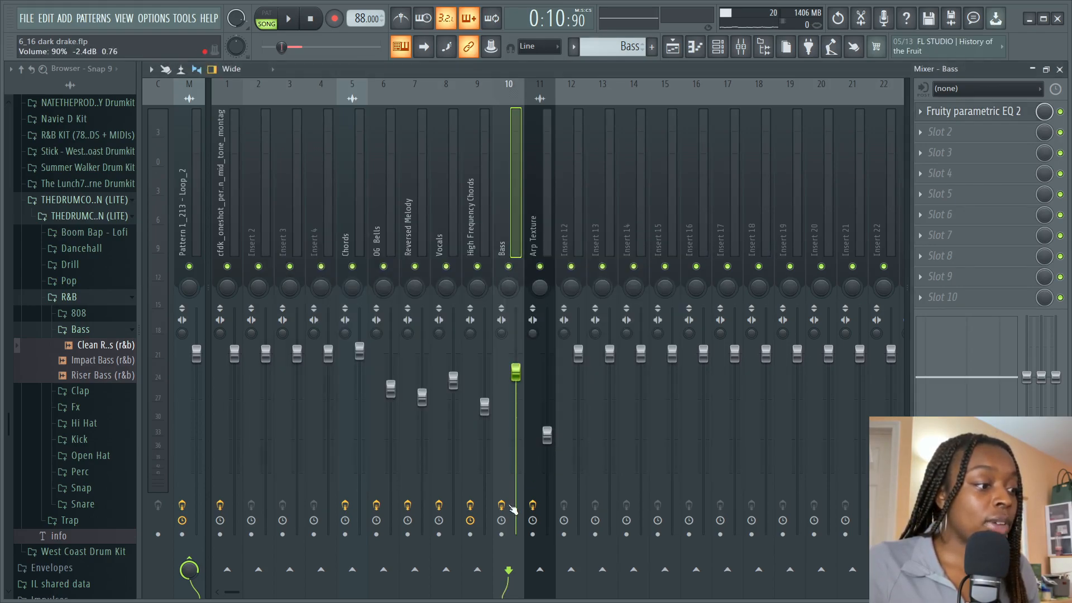
Step: Play the bass with the arp texture from bar 5 twice while watching the mixer, then stop playback
click(289, 23)
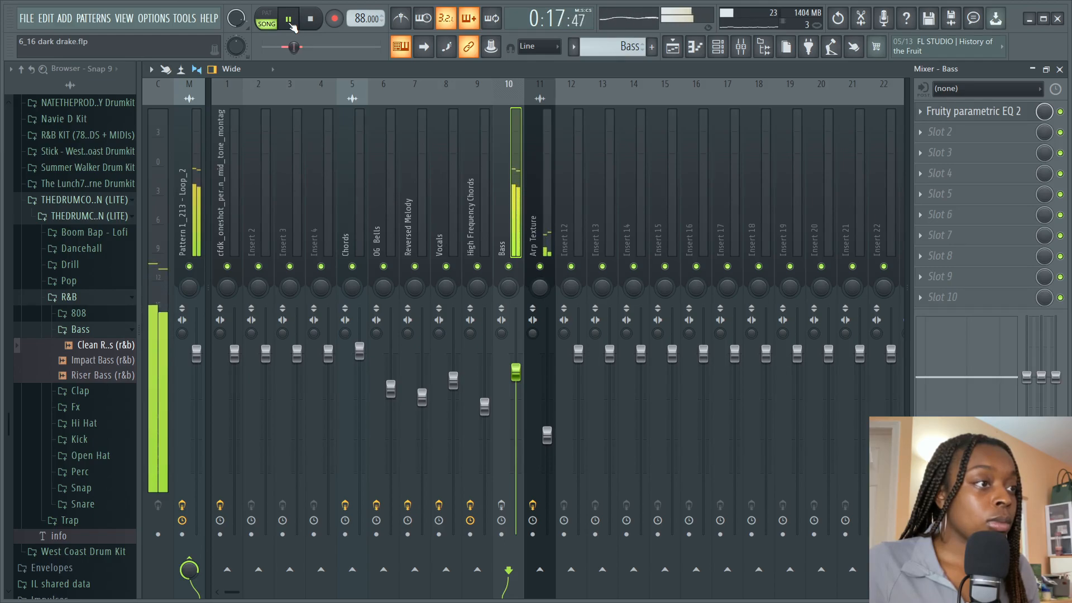
click(288, 20)
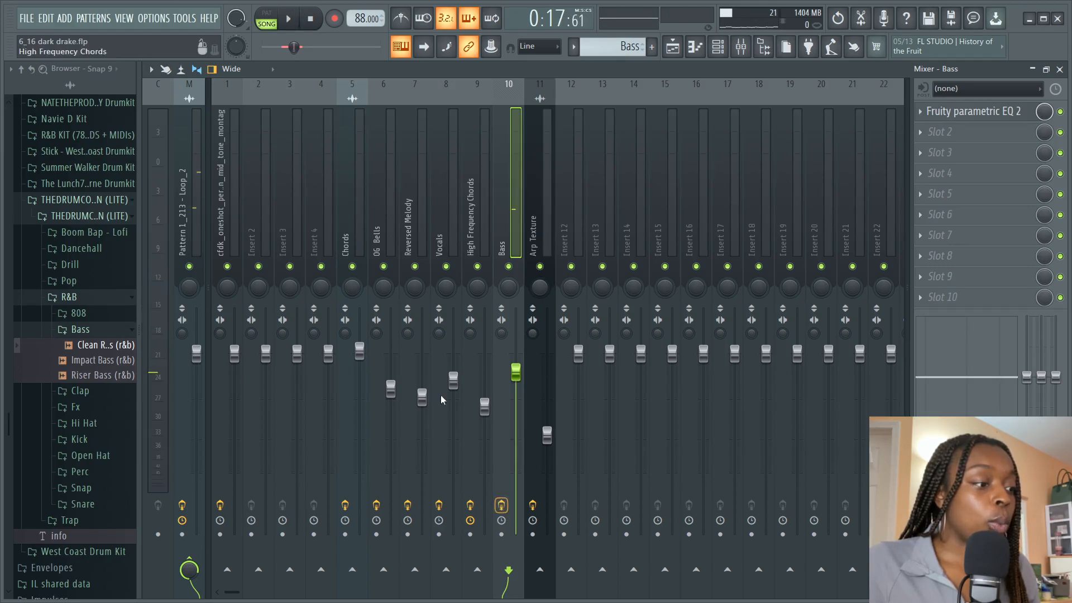
click(289, 20)
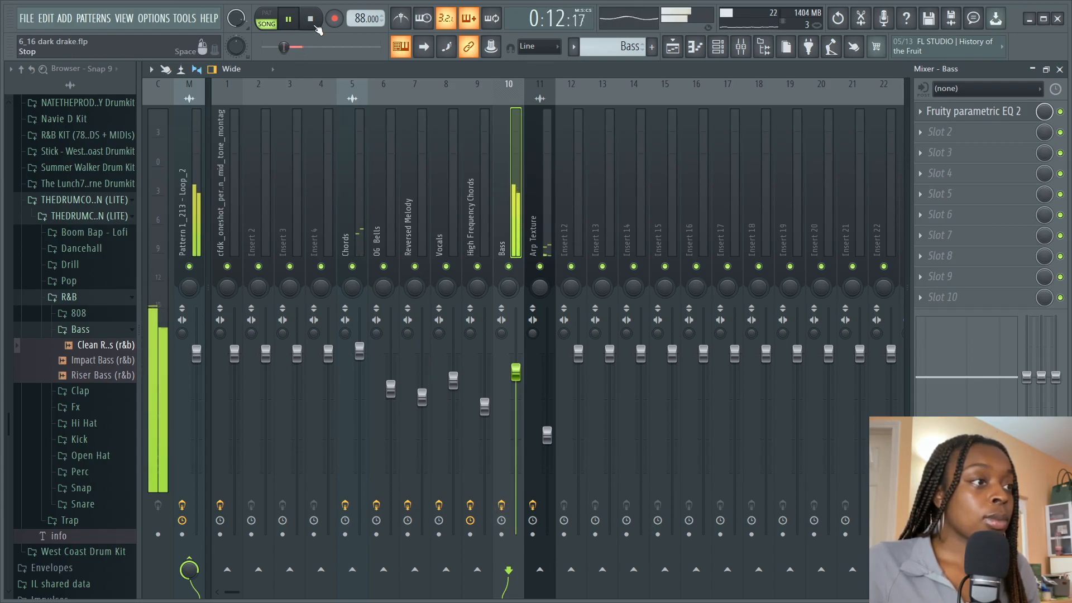
click(311, 19)
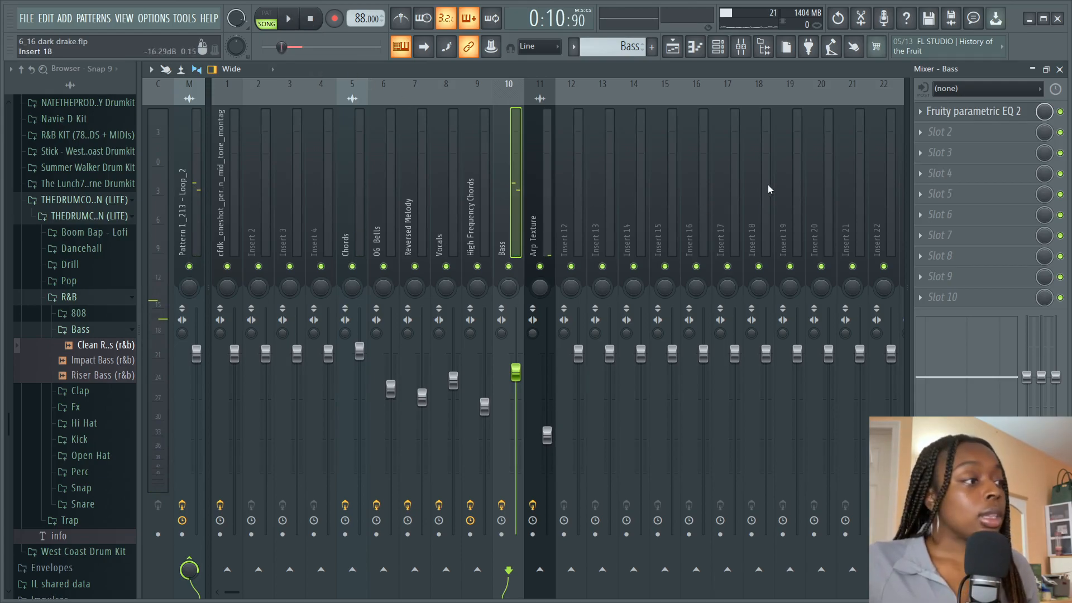
Step: Return to the playlist, unmute the chord, melody and vocal clips in bars 5 to 9, and play that section
click(672, 47)
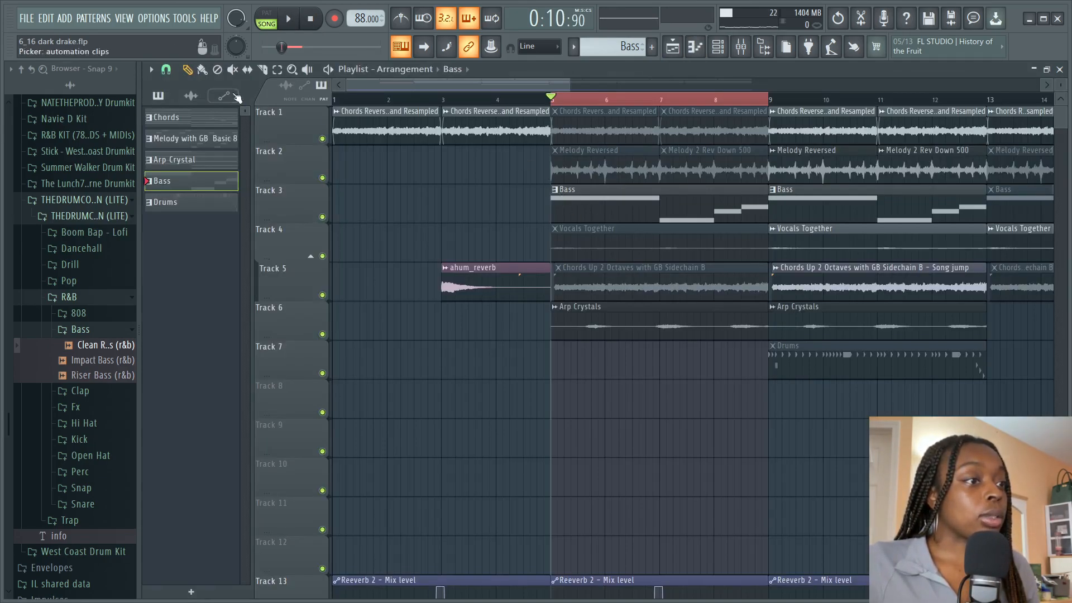
drag(682, 117, 628, 116)
click(289, 21)
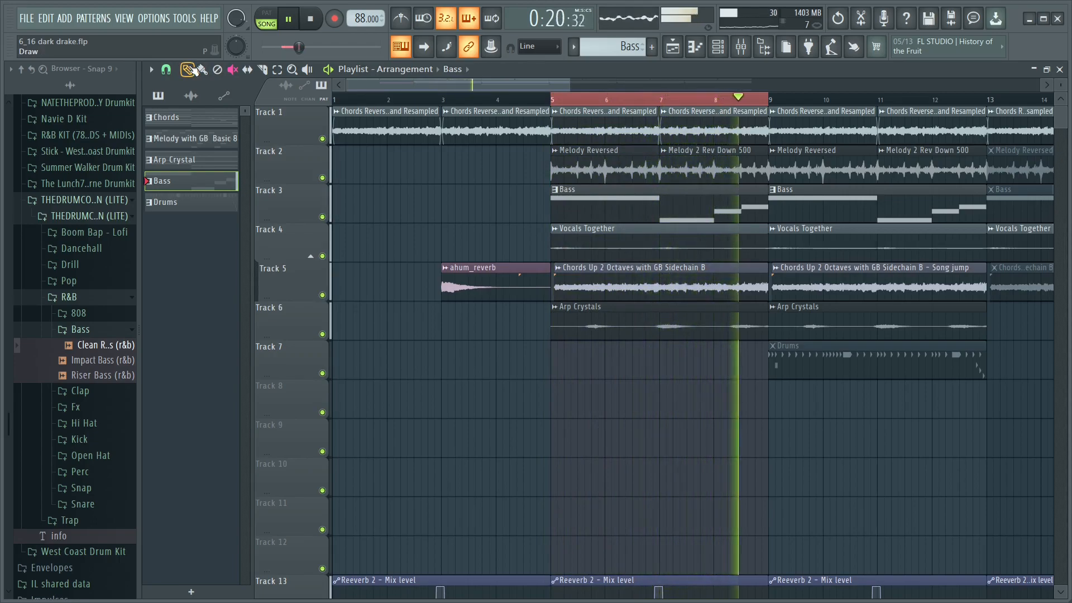
click(311, 22)
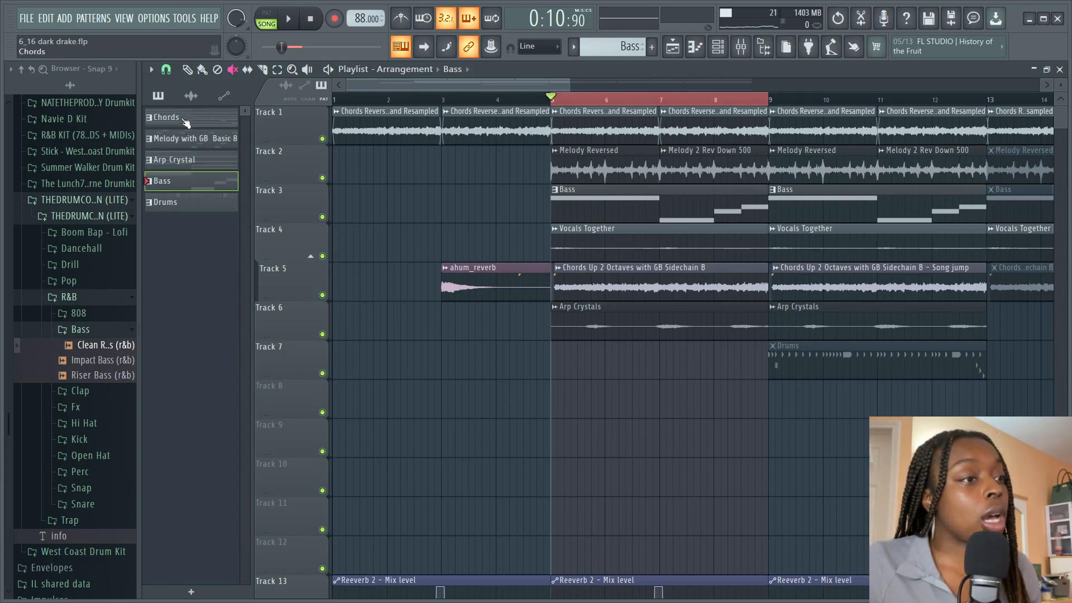
Step: Remove the old Drums clip at bar 9 and build a Cymatics - Solitude Perc part with one hit midway through each bar
right_click(818, 372)
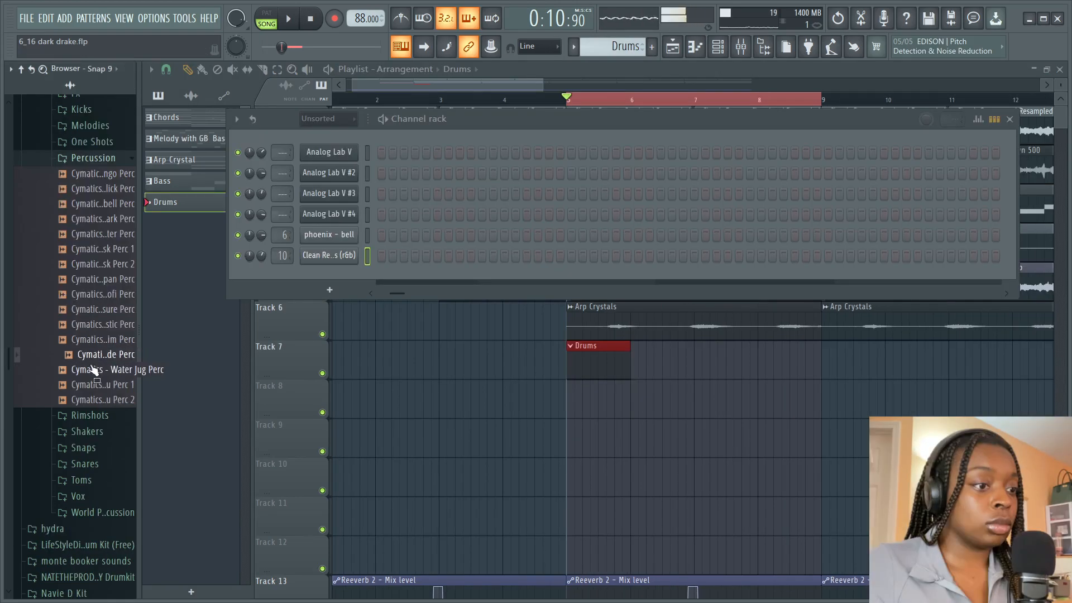
drag(313, 287, 325, 276)
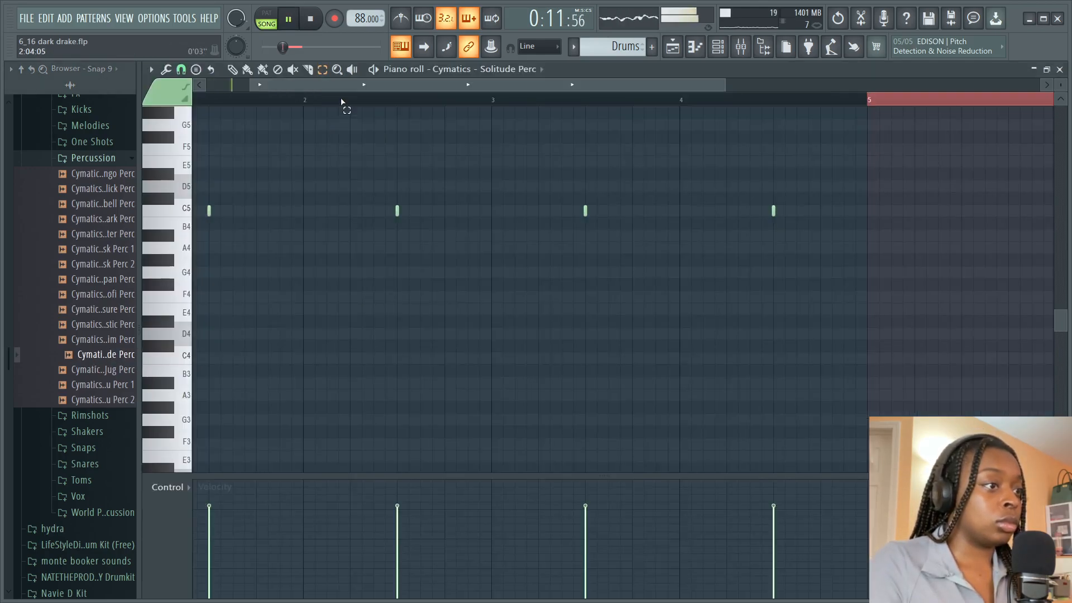
drag(292, 85, 235, 86)
click(728, 51)
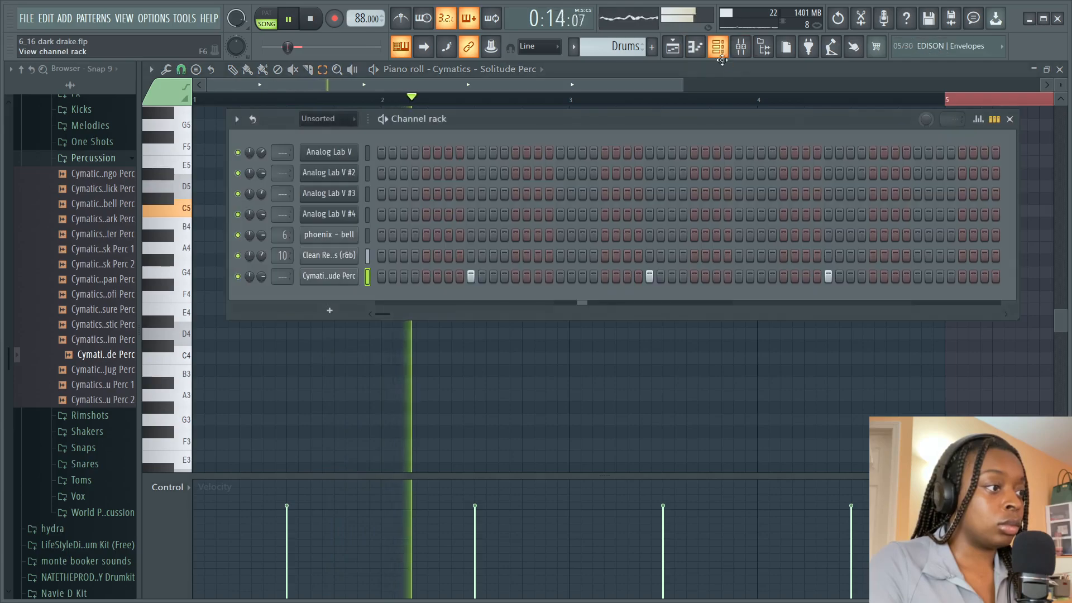
Step: Add a Cymatics rimshot to the channel rack and layer its hits on the same steps as the Solitude Perc
key(space)
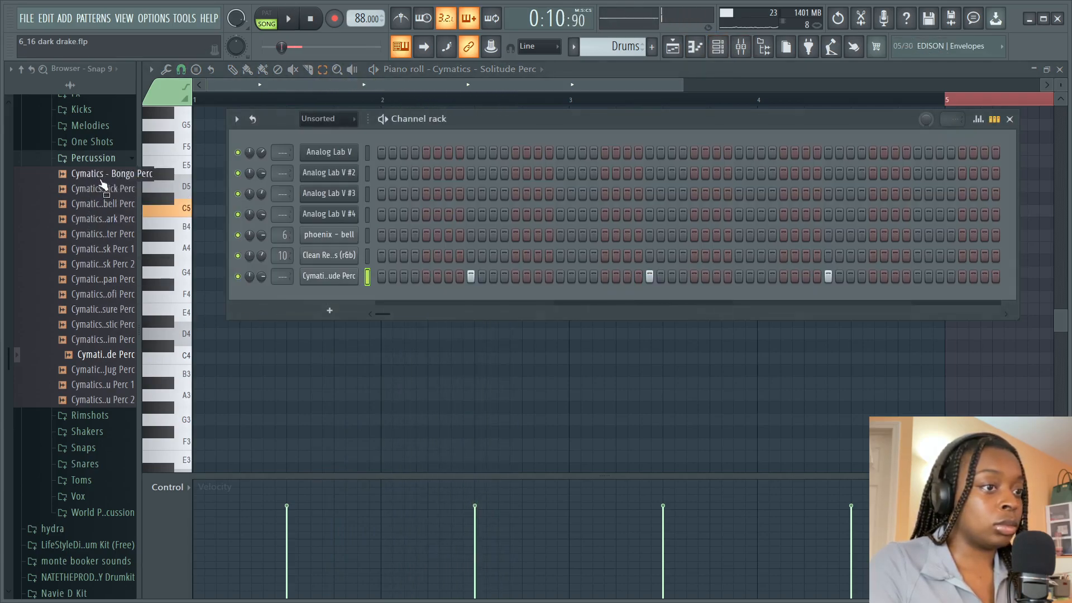
click(109, 415)
drag(114, 392, 329, 301)
key(space)
click(471, 297)
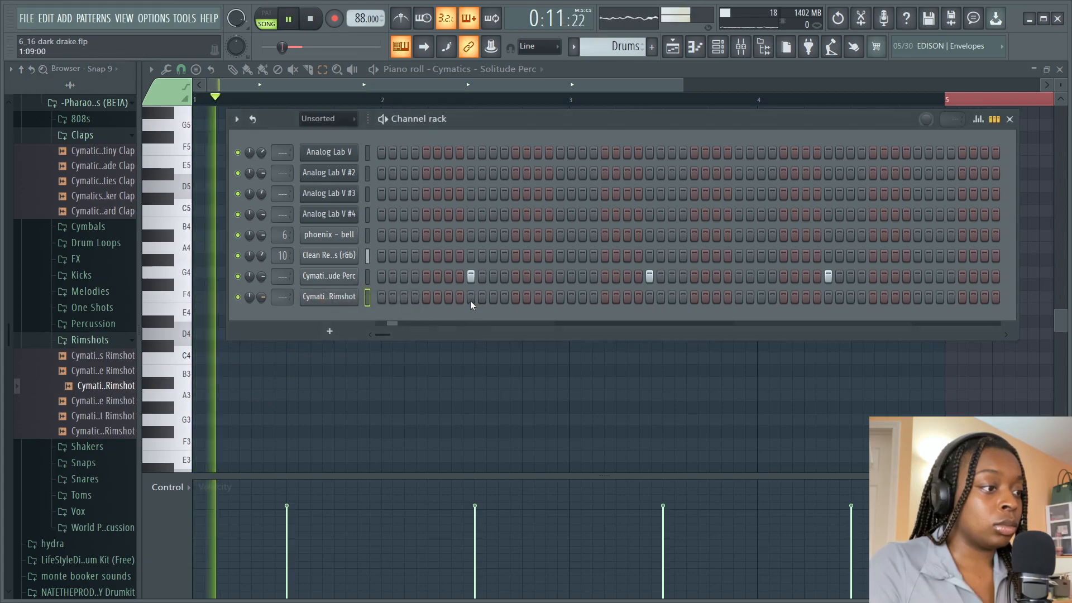
click(650, 297)
click(828, 297)
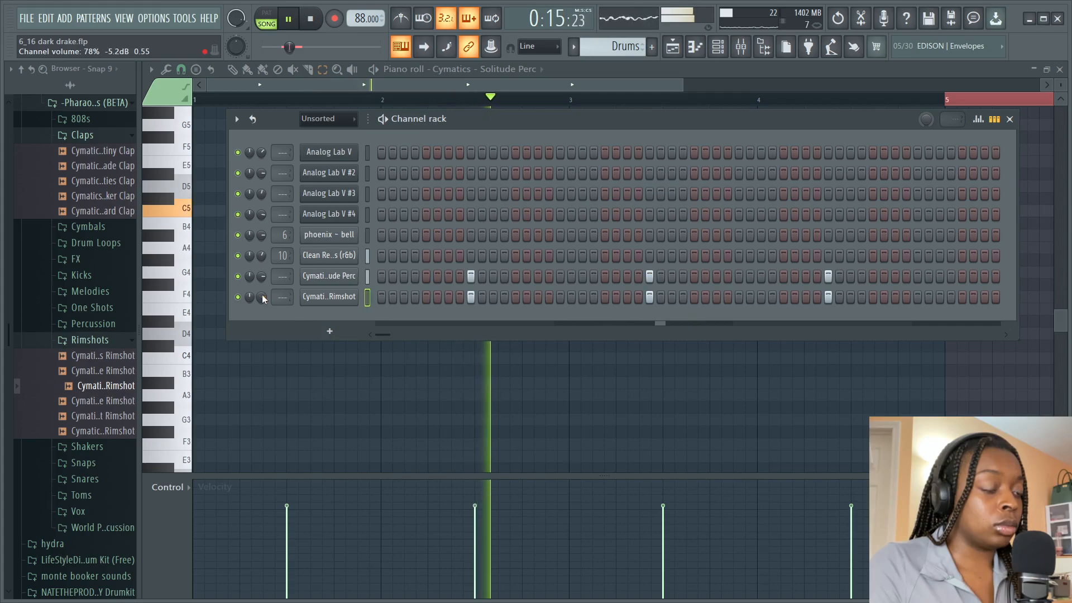
key(space)
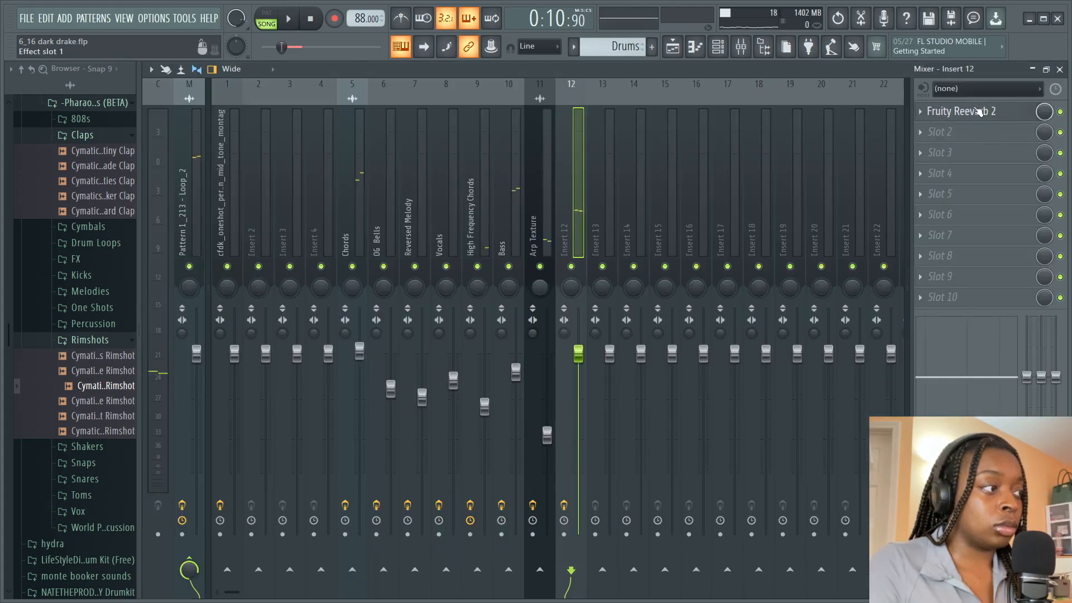
Step: Adjust Fruity Reeverb 2 on Insert 12 to 60% wet with a low cut of about 1042 Hz, and lower the track's volume
click(978, 111)
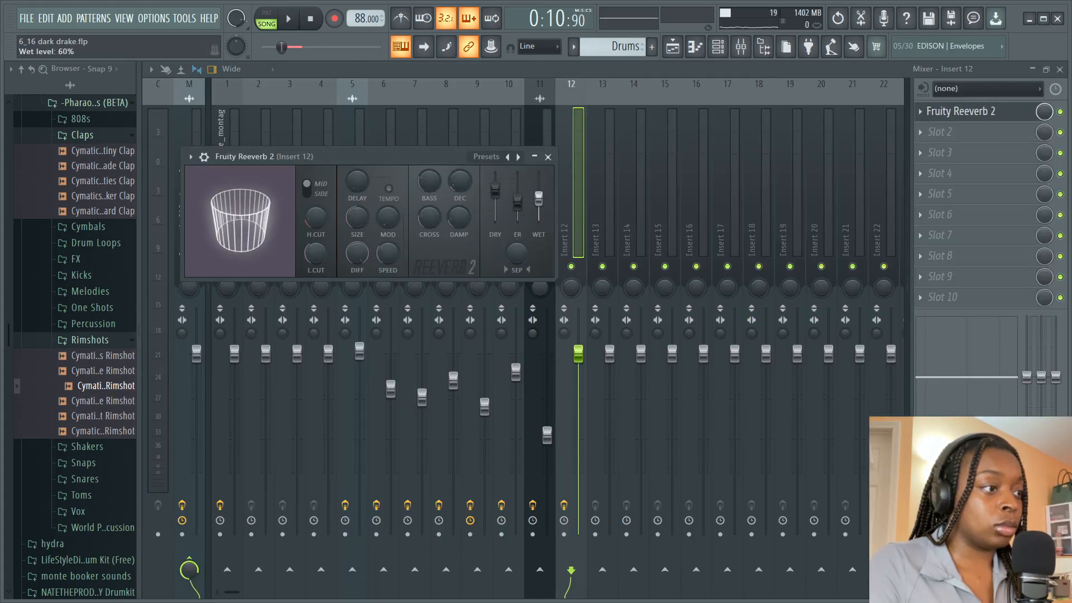
key(space)
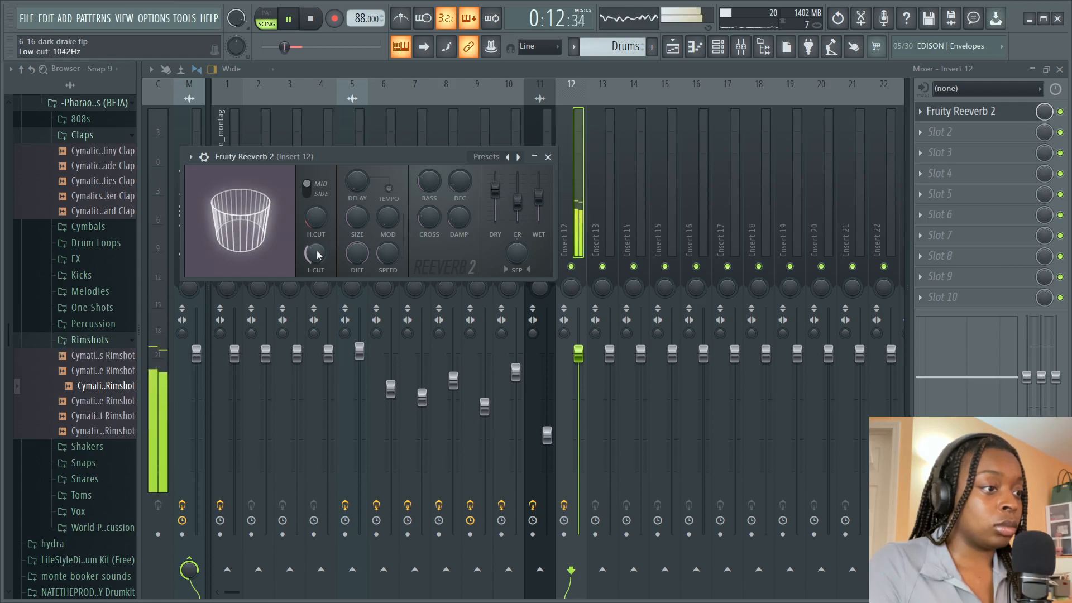
click(548, 157)
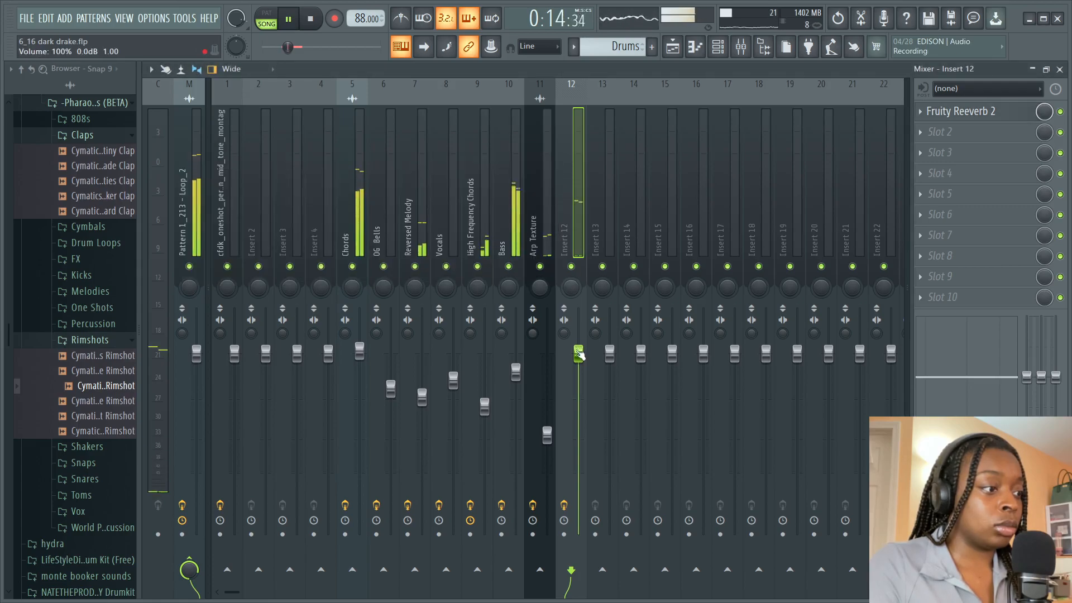
drag(579, 375, 578, 396)
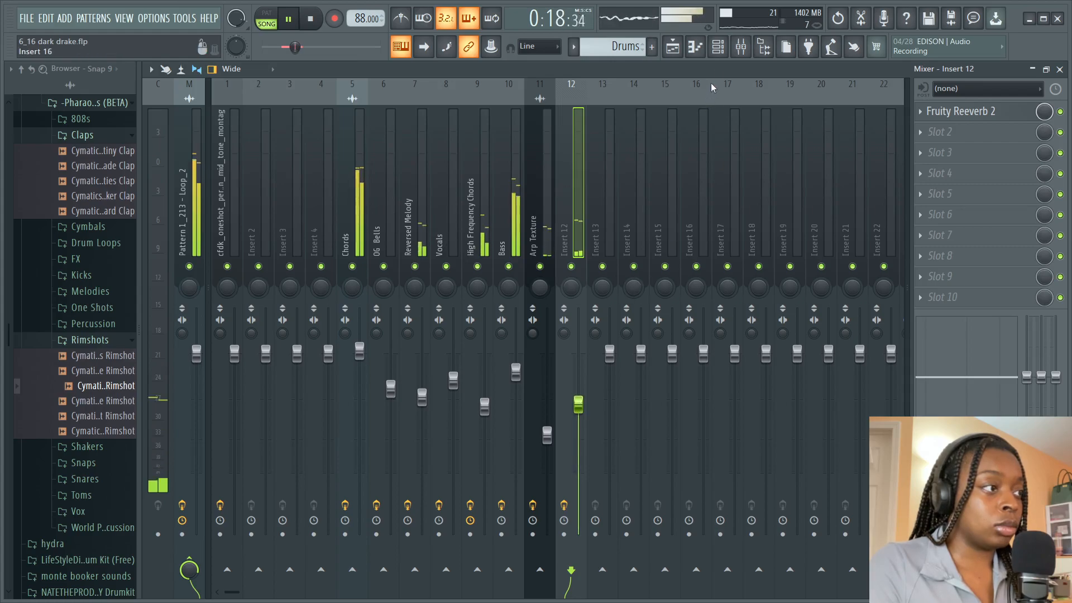
click(718, 46)
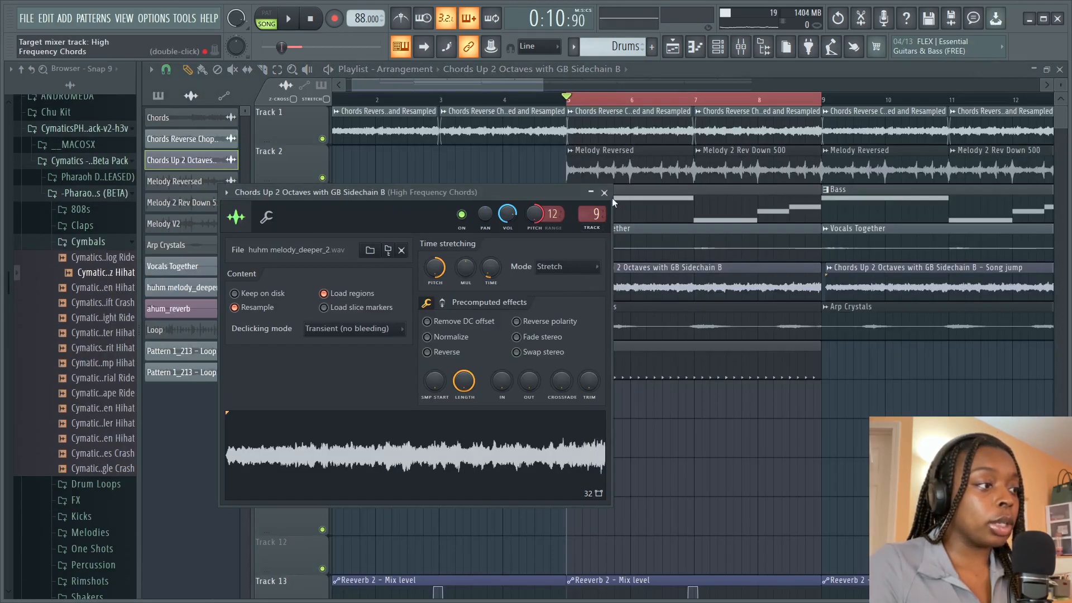
Step: Set the Arp Crystals audio clip's time-stretching mode to Stretch and close its settings
click(612, 202)
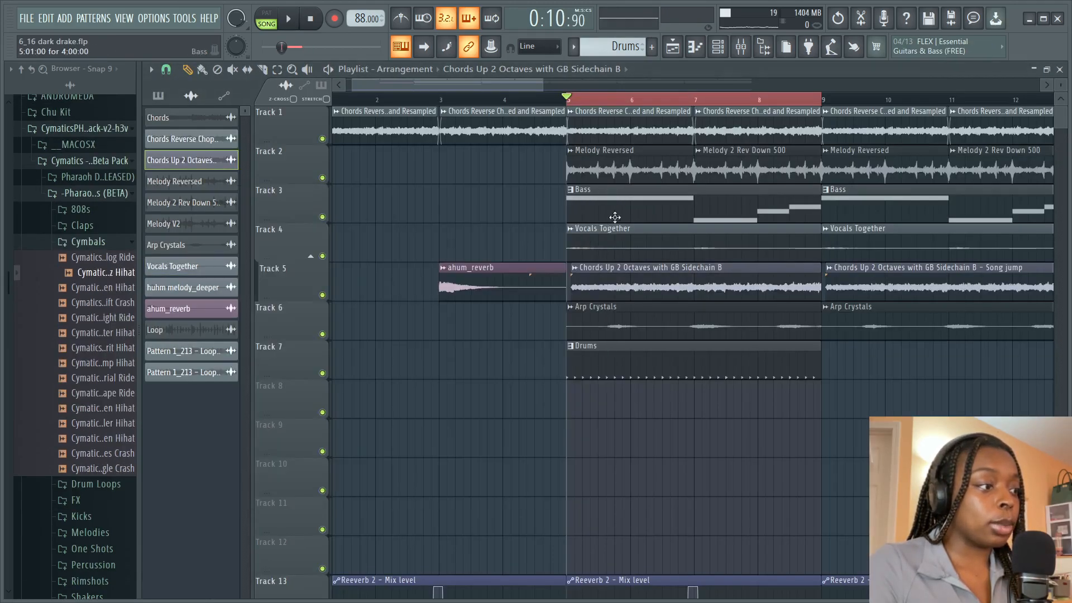
click(631, 312)
click(630, 316)
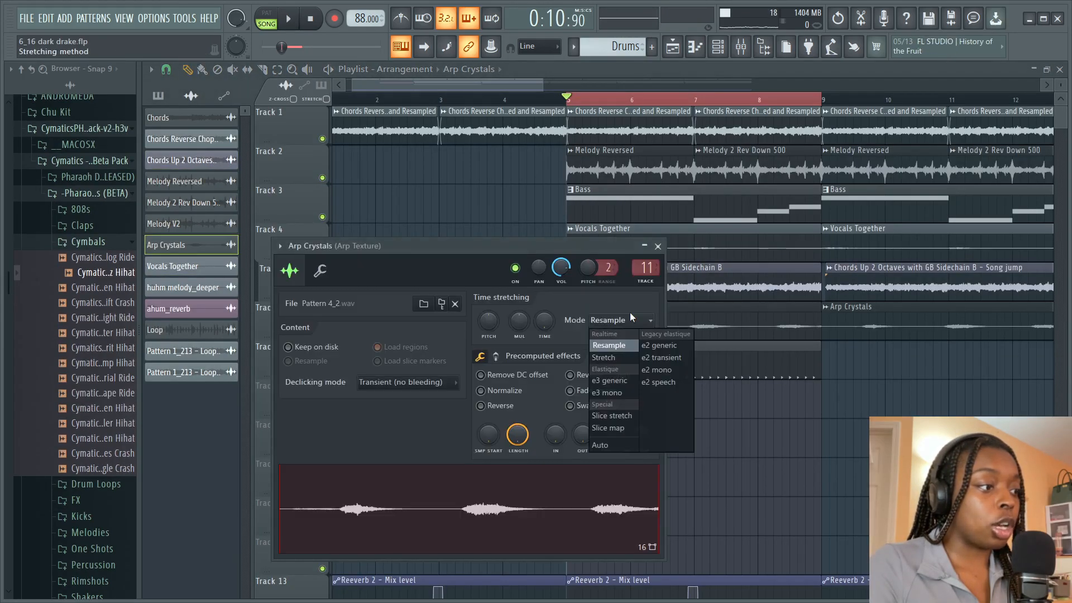
click(625, 359)
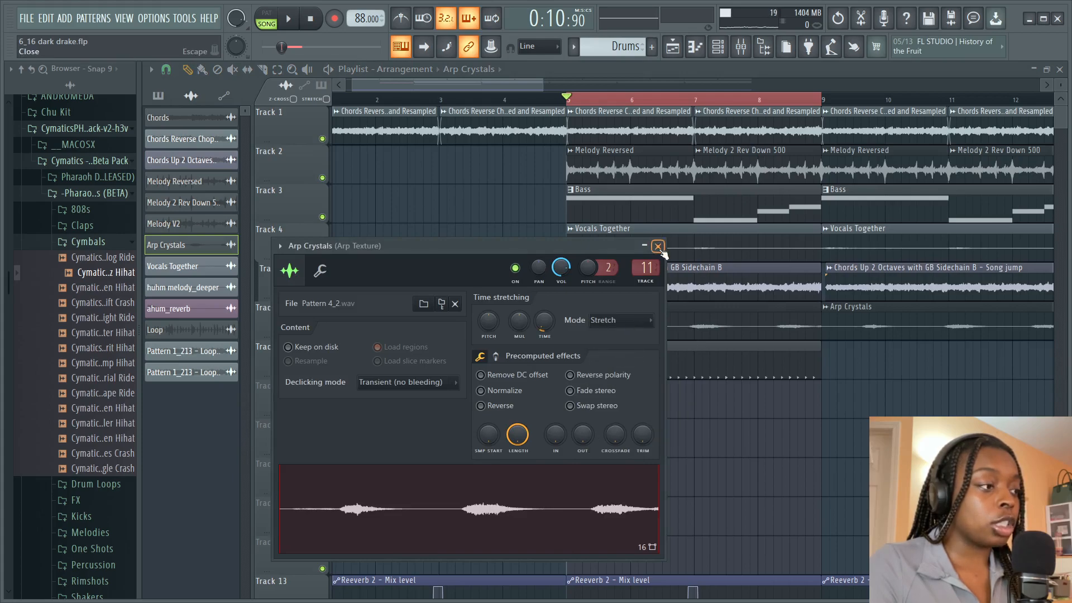
click(658, 247)
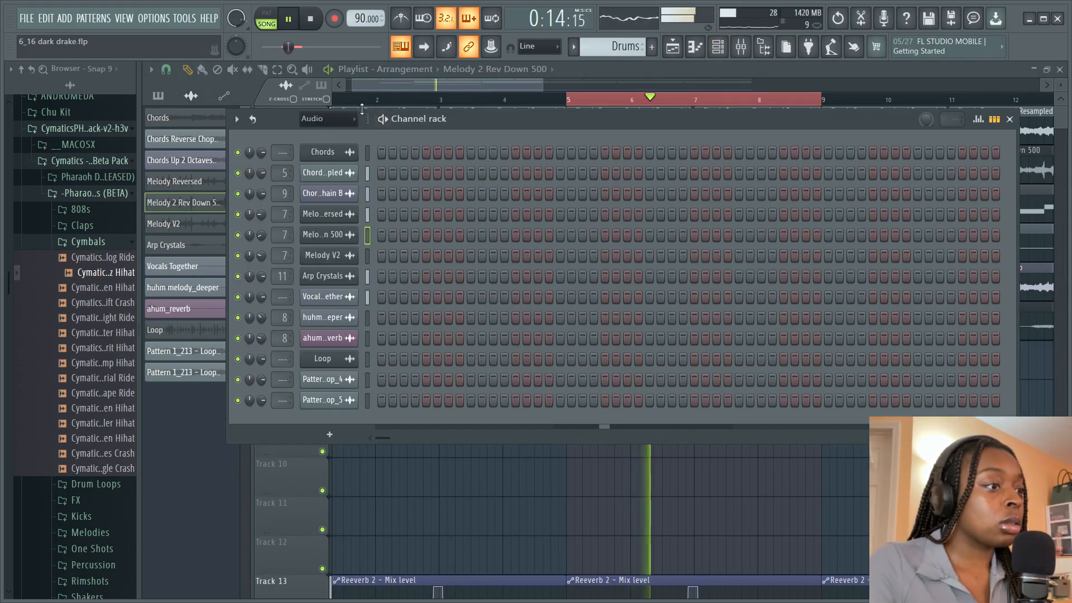
Step: Show the Unsorted group in the channel rack and bring up the Cymatics hi-hat channel
click(347, 118)
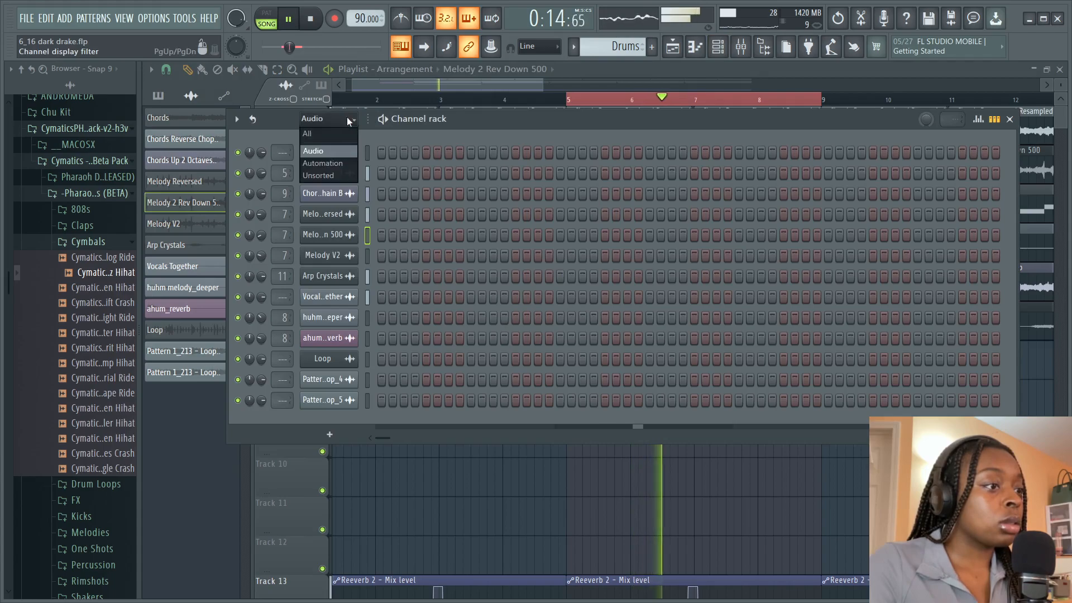
click(330, 176)
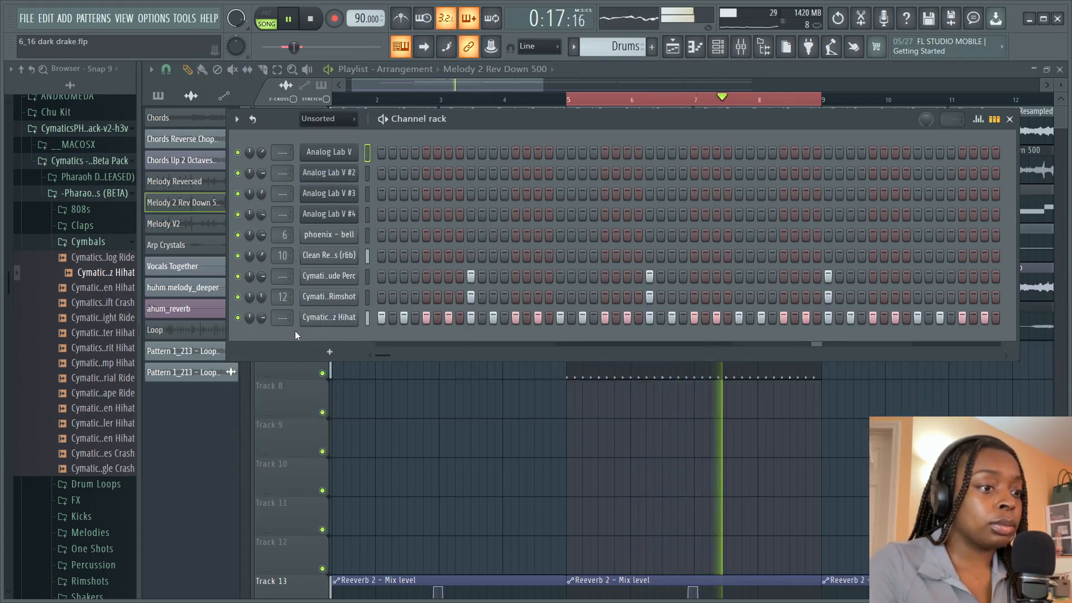
click(329, 317)
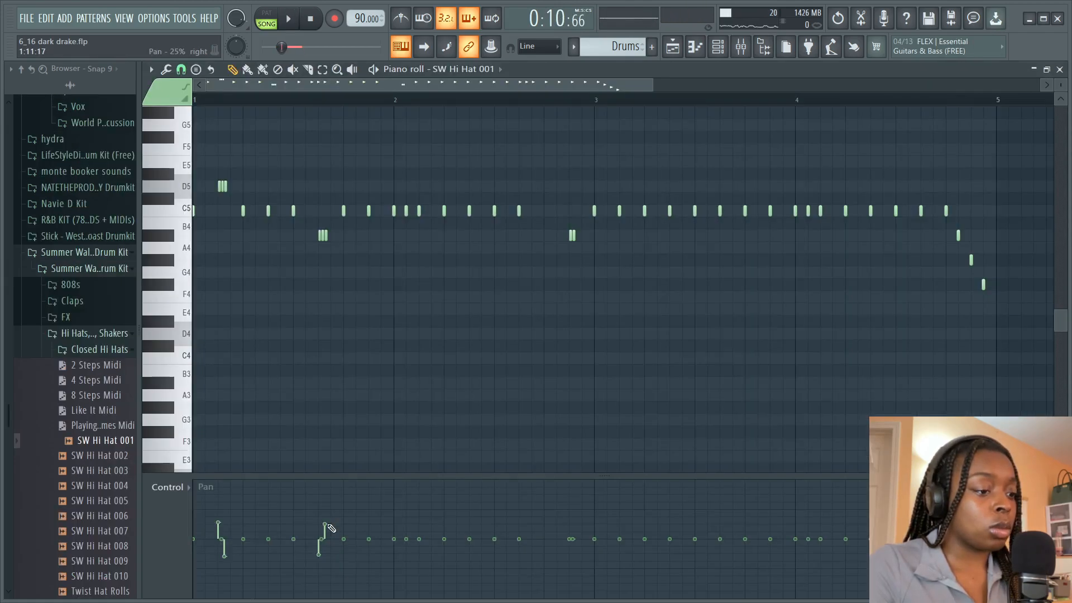
Step: Pan the two-note hi-hat roll just before bar 3, first note right and second note left, and show the note velocities
key(space)
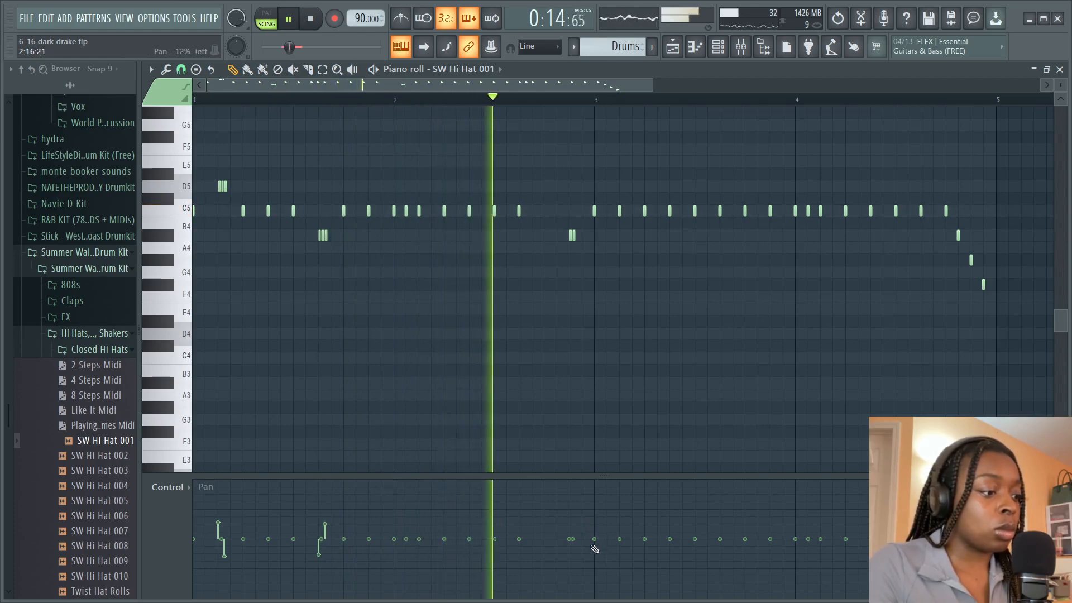
click(571, 525)
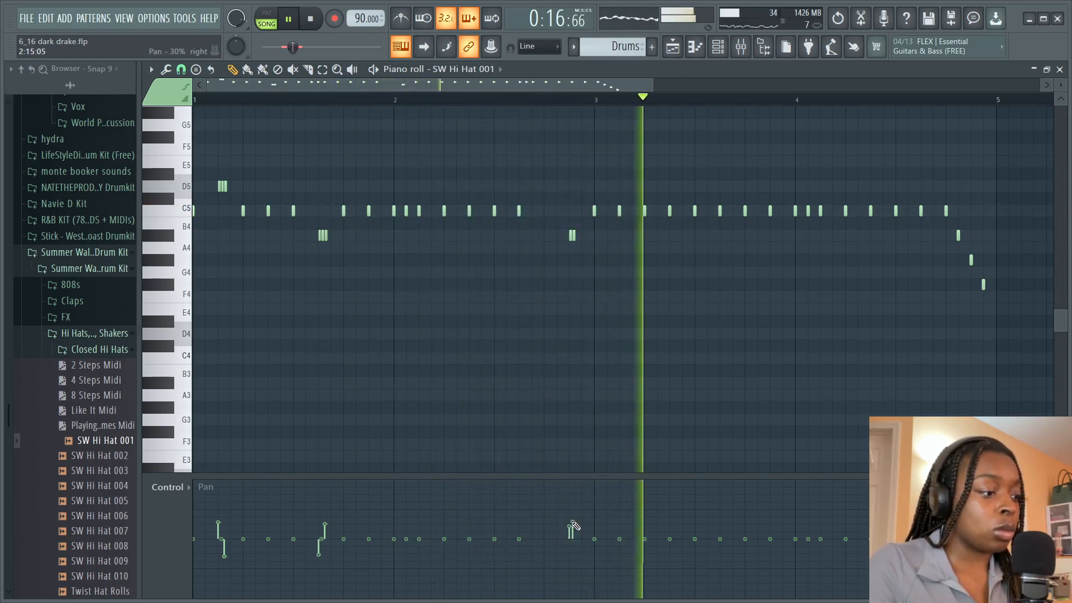
click(574, 553)
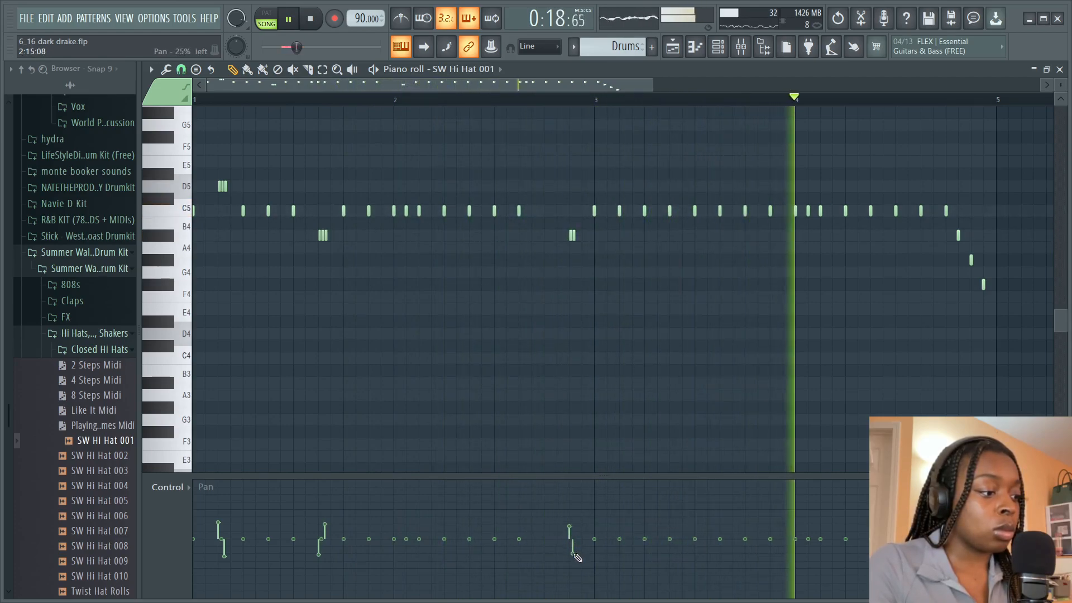
click(571, 525)
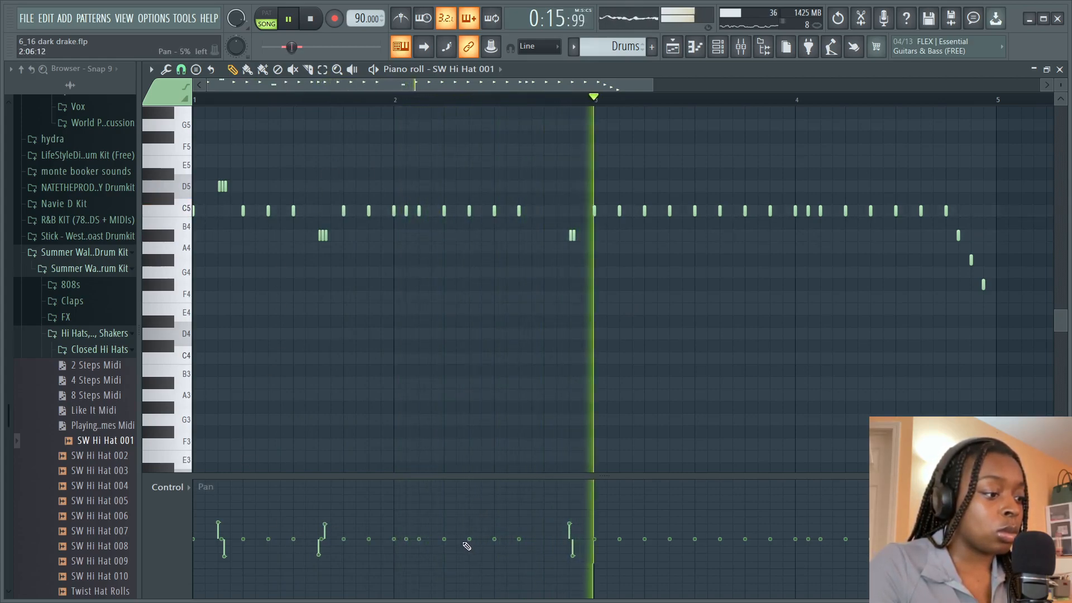
click(157, 487)
click(179, 572)
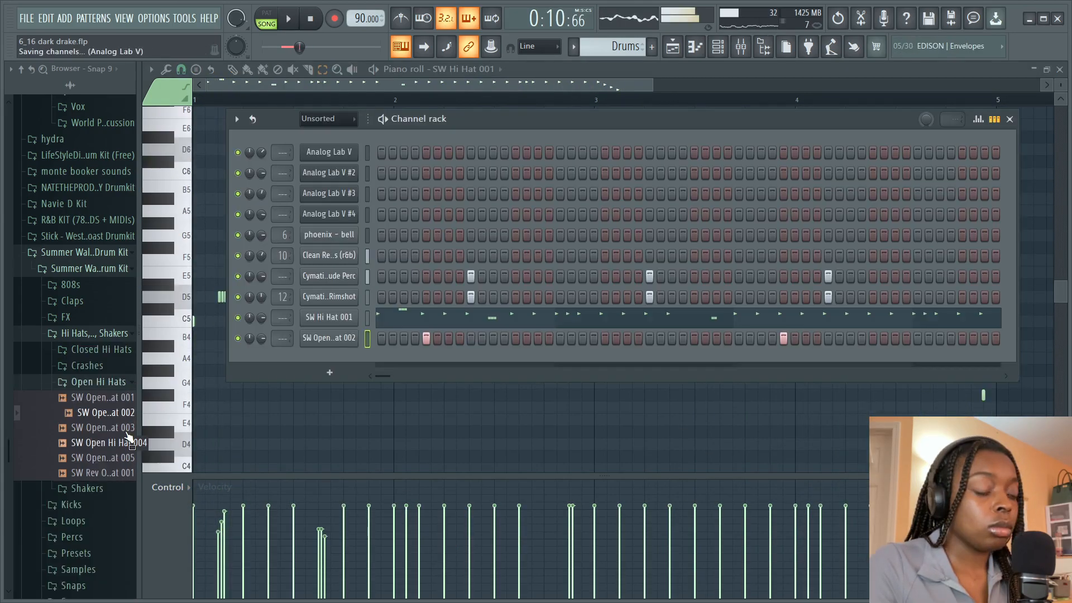
Step: Audition the open hi-hats, add SW Rev Open Hi Hat 001 to the channel rack, and place its hit on step 21
click(125, 429)
click(128, 444)
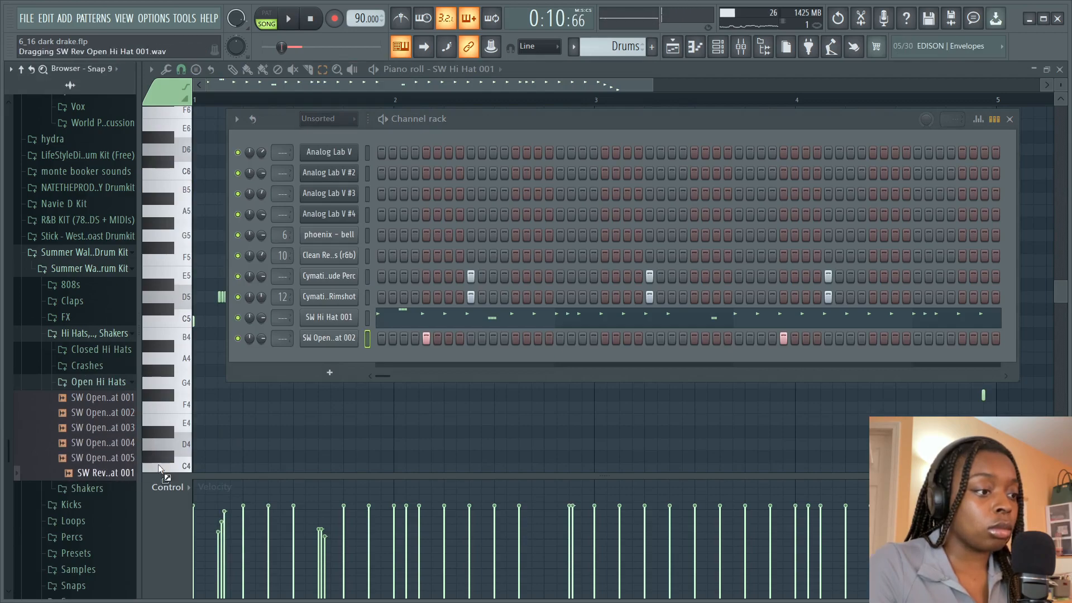
drag(338, 358, 339, 358)
key(space)
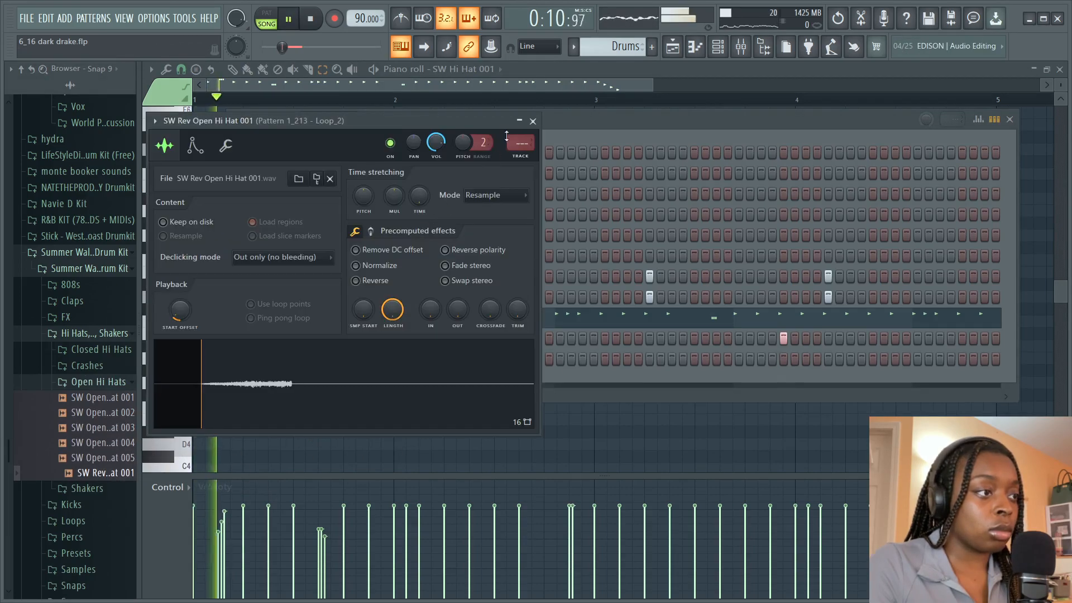
click(535, 120)
click(605, 359)
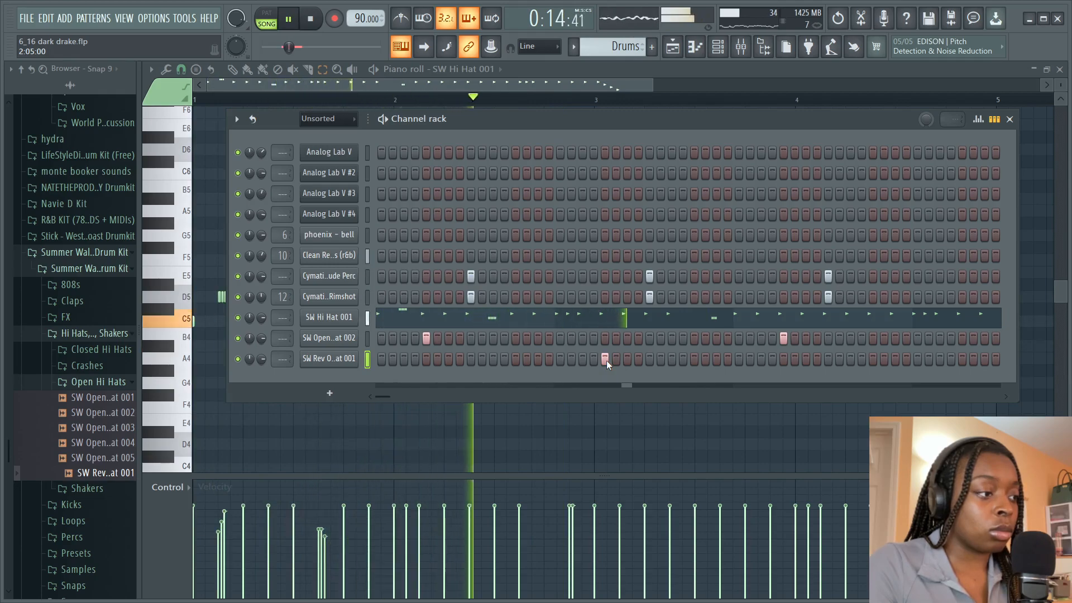
Step: Audition the Summer Walker kit snares against the loop and replace the SW Snare Perc 001 channel's sample with SW Snare 015
click(98, 381)
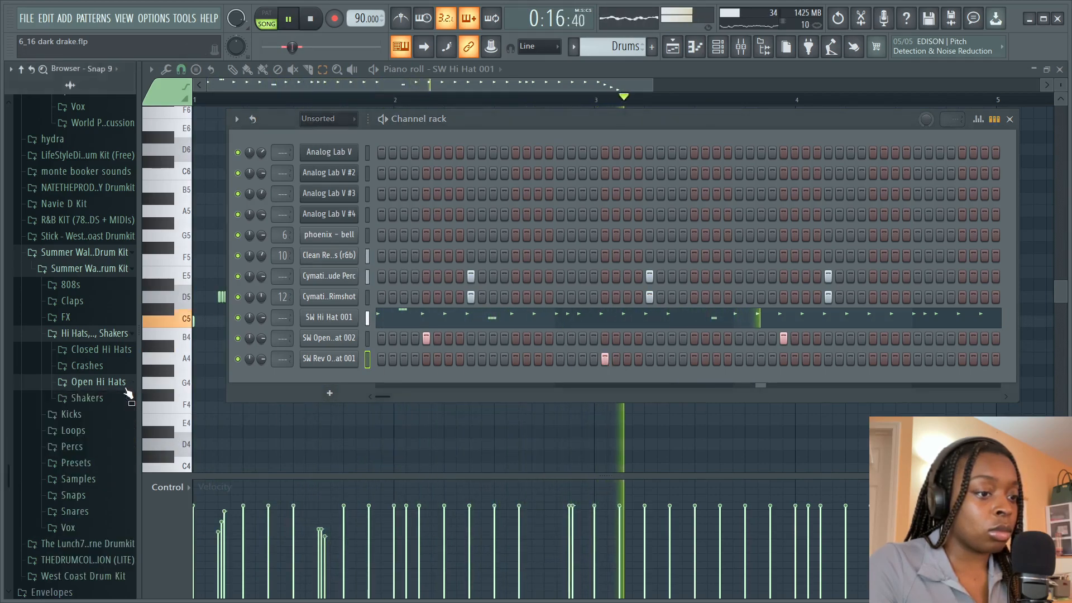
key(space)
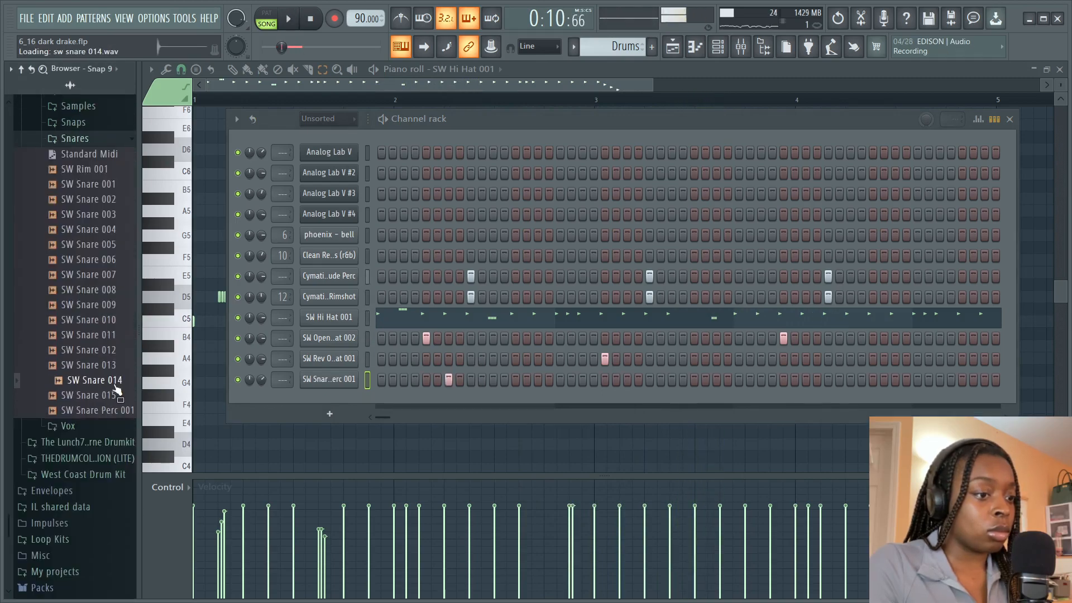
key(space)
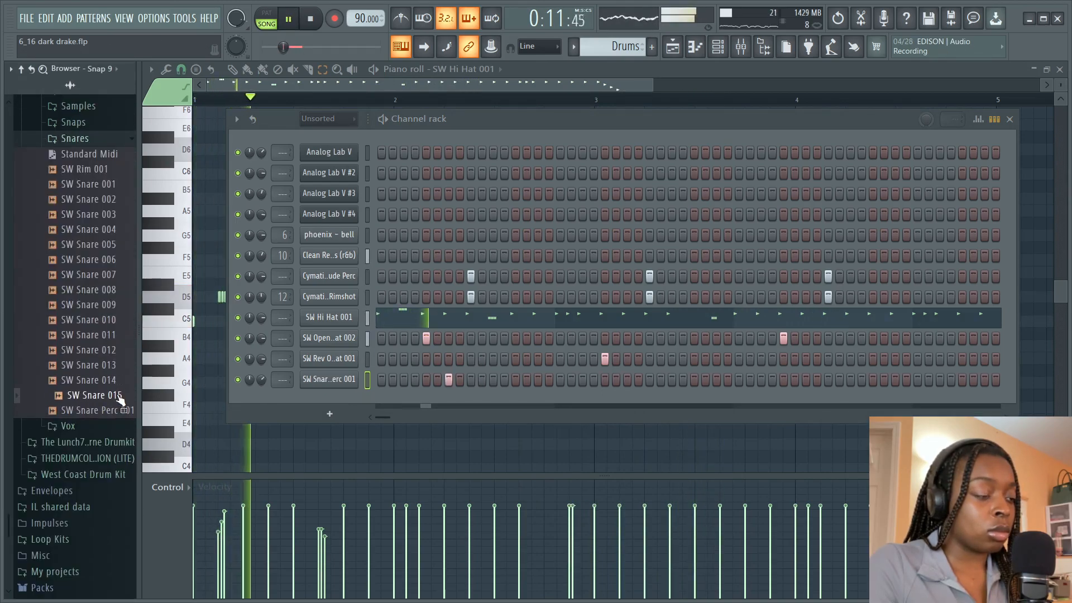
key(space)
drag(346, 384, 349, 381)
key(space)
key(space)
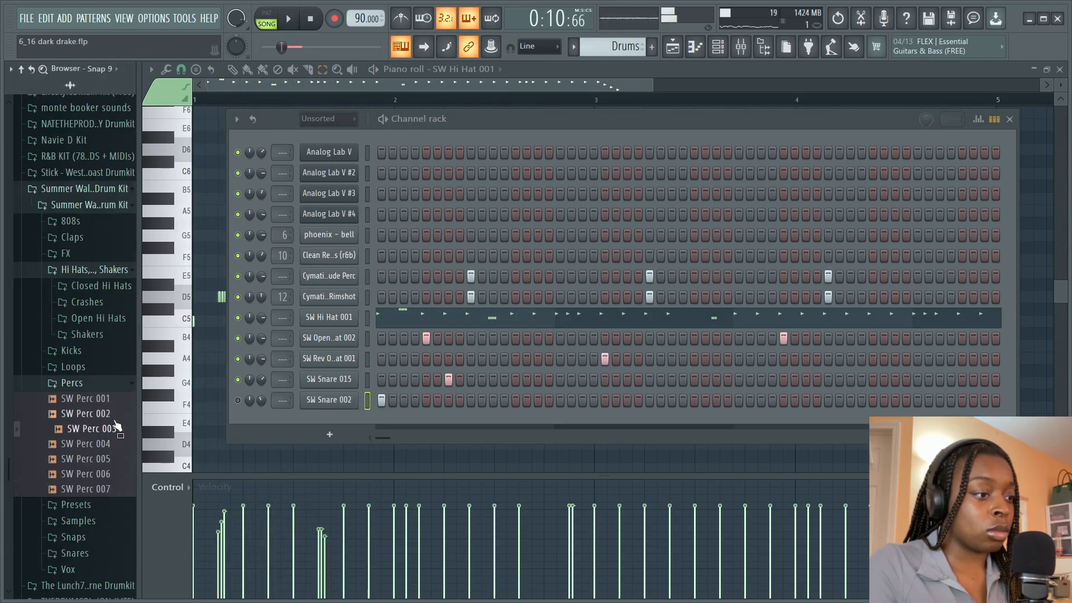
Step: Add SW Perc 003 from the Percs folder as a new drum channel and lower its volume
key(space)
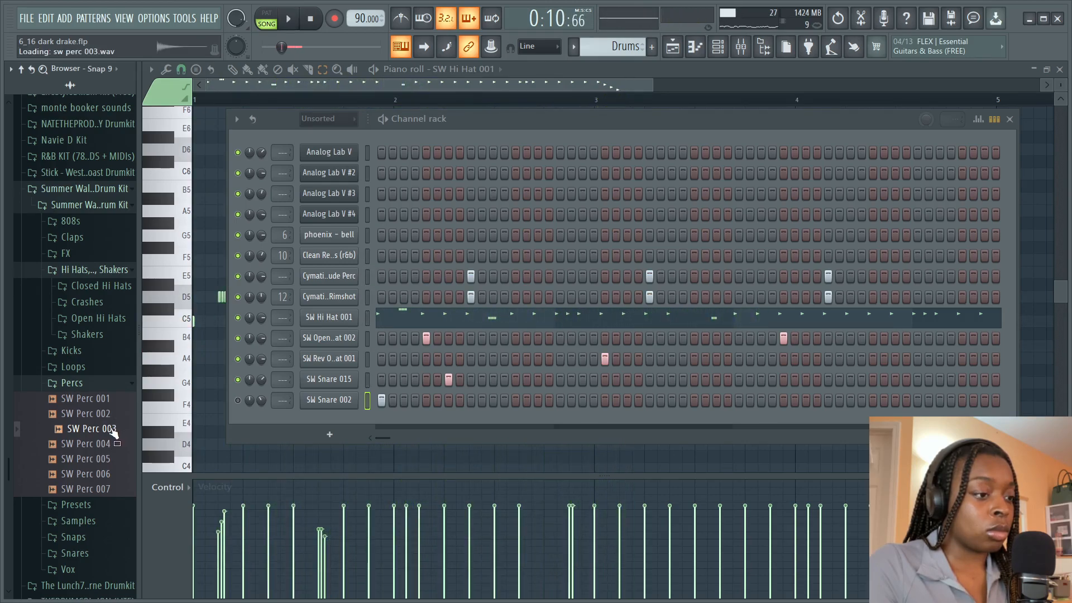
drag(321, 418, 324, 425)
key(space)
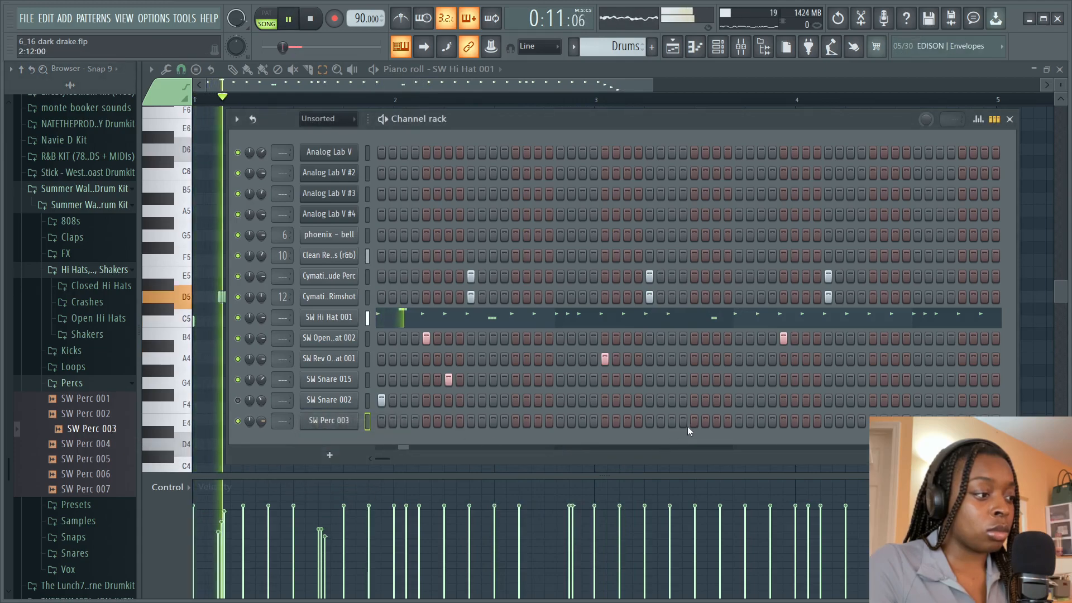
drag(261, 420, 261, 445)
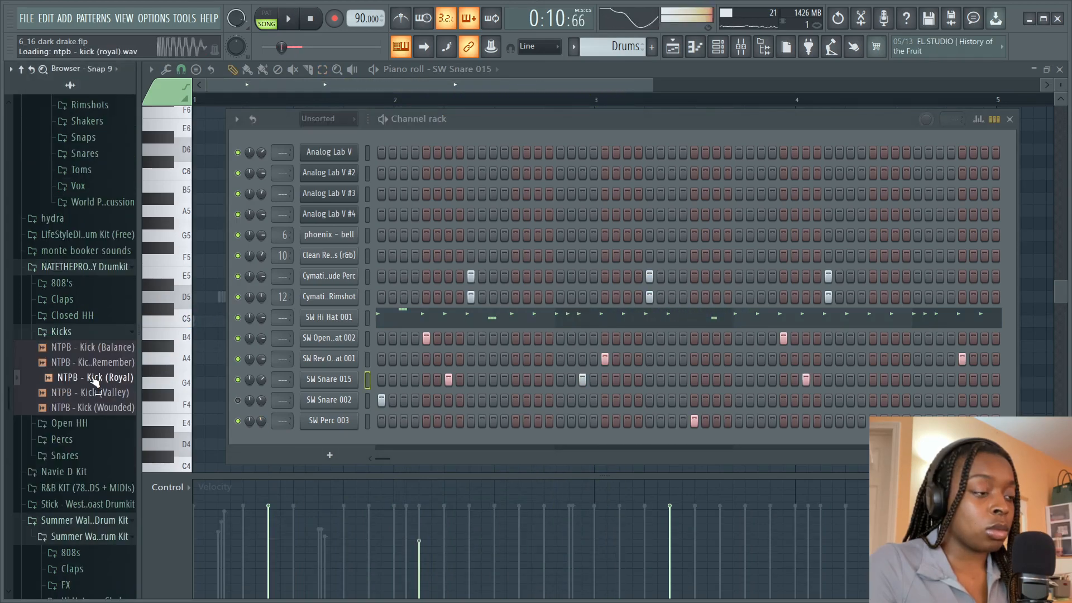
Step: Audition the NTPB kicks against the loop and add NTPB - Kick (Balance) to the channel rack
key(space)
key(space)
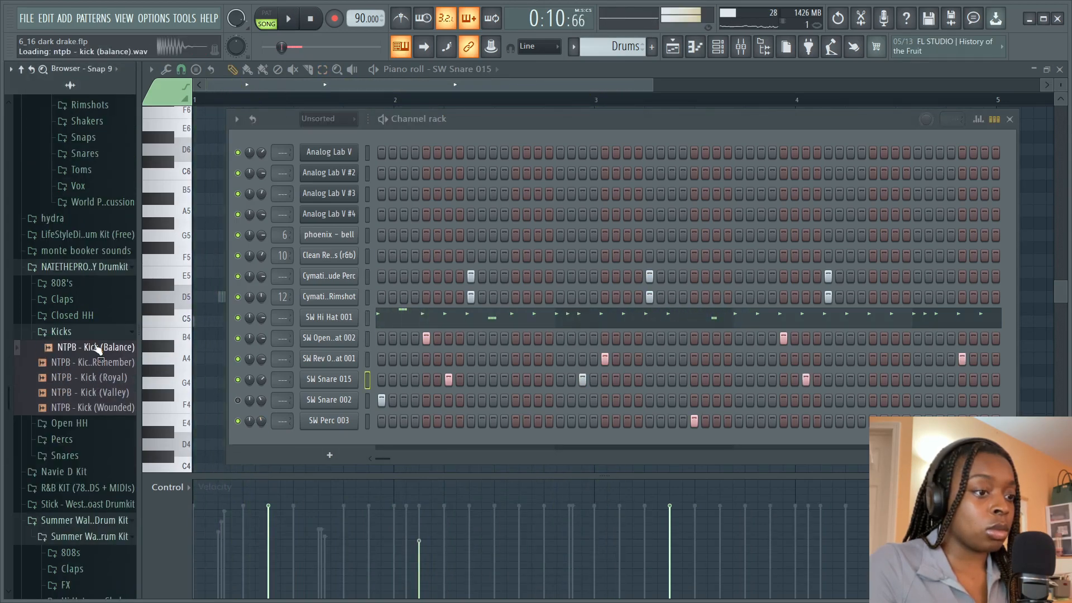
key(space)
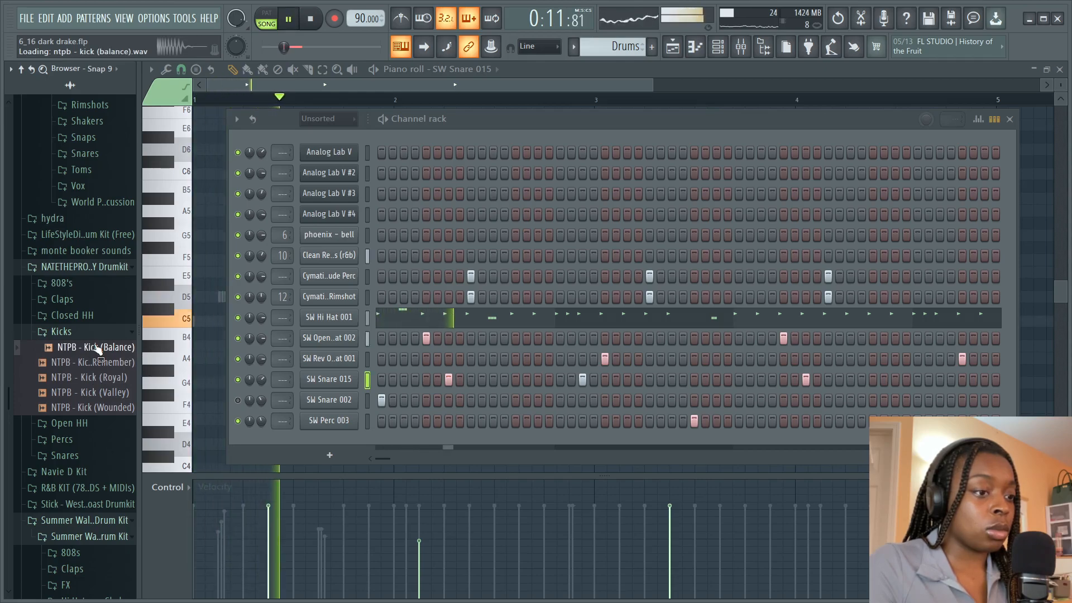
drag(348, 443, 350, 444)
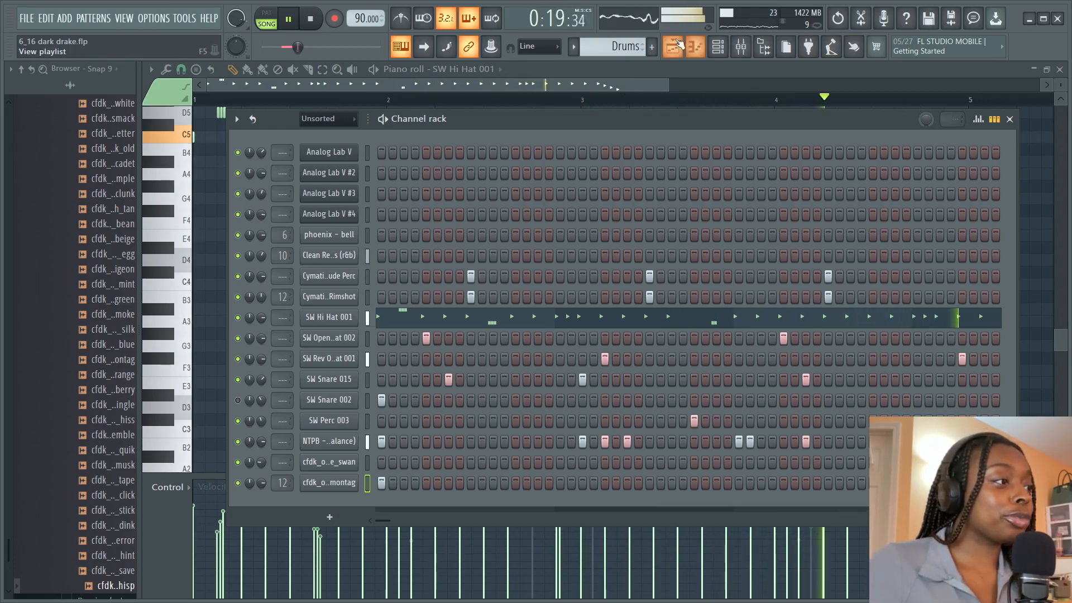
Step: Show the playlist arrangement and stop playback
click(677, 48)
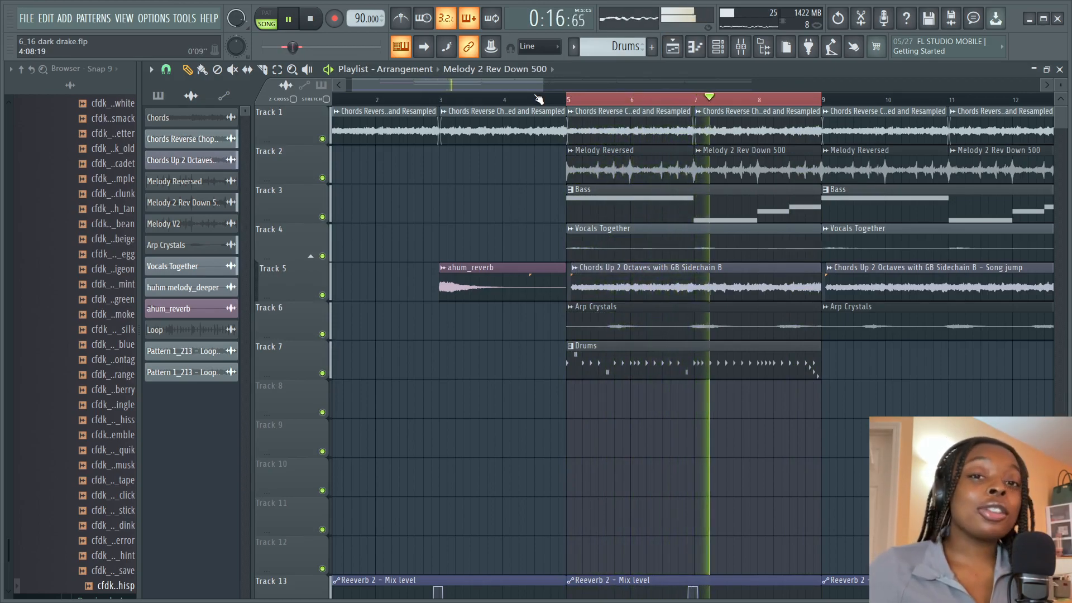
key(space)
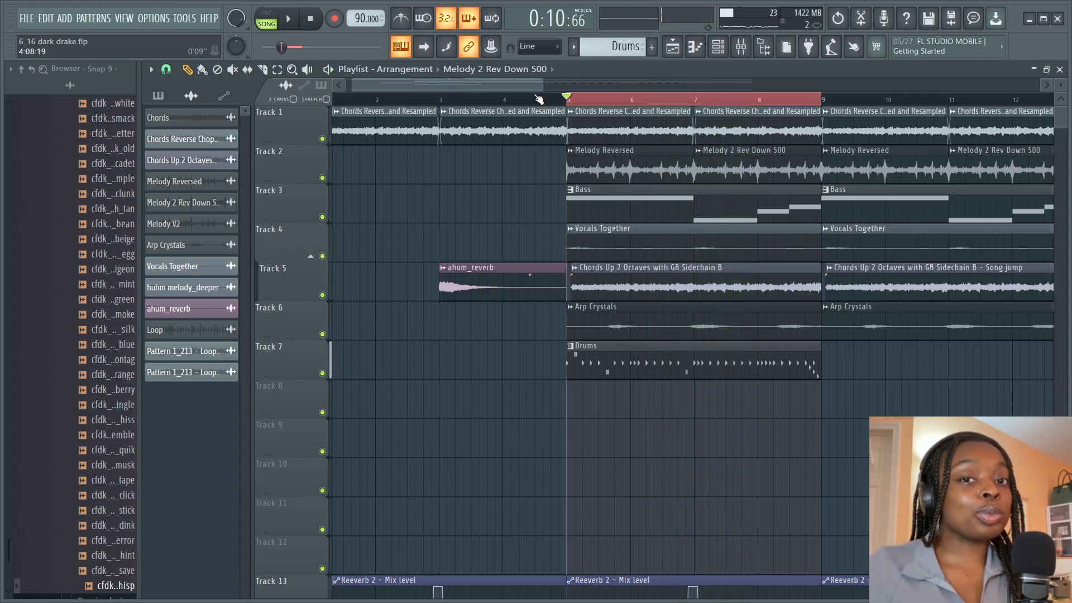